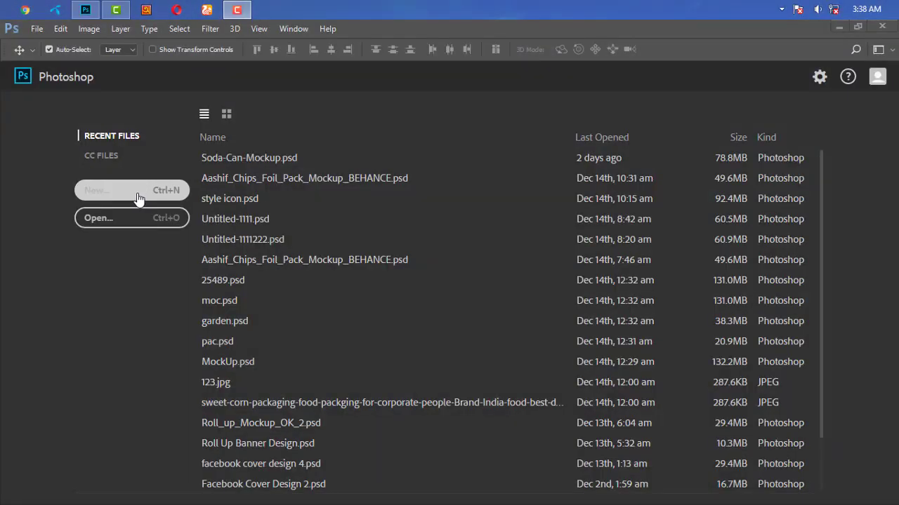
- Create a new document 'Business Card Design', 3.25 × 1.75 inches at 300 ppi
left_click(136, 195)
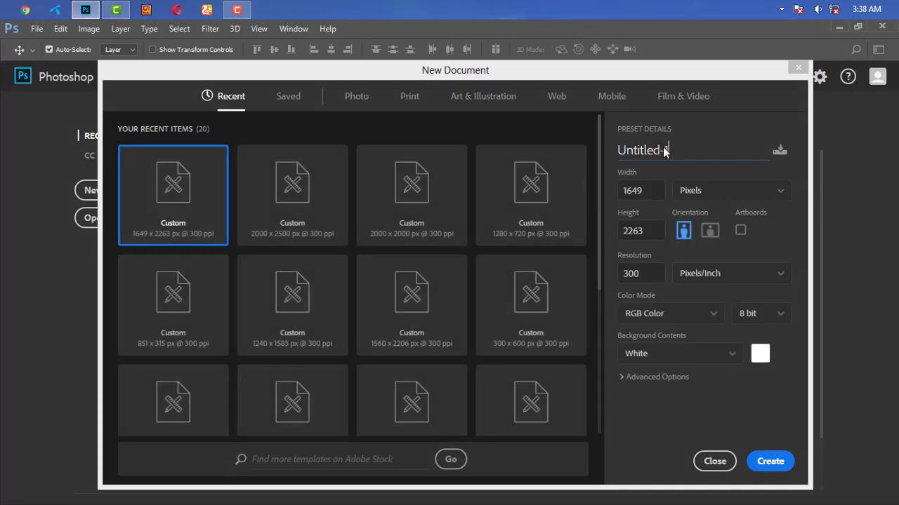
type("Bus")
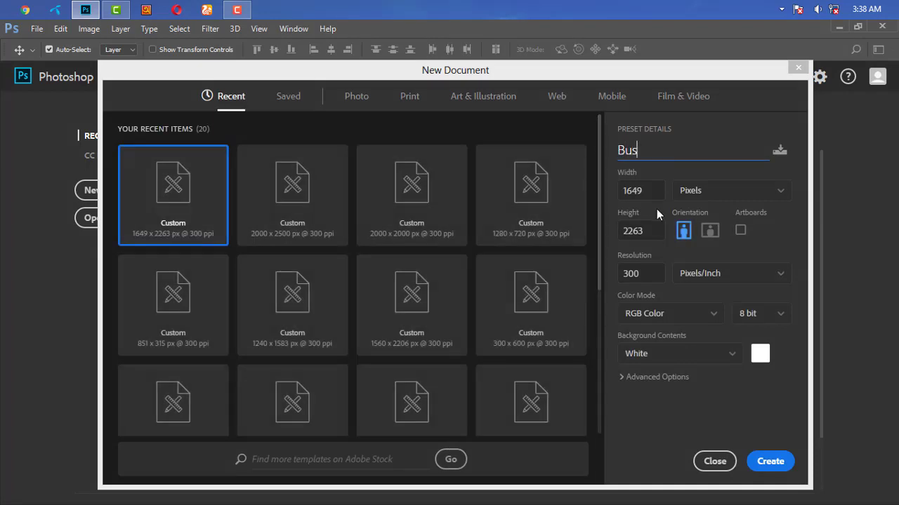
type("iness C")
type("ard Des")
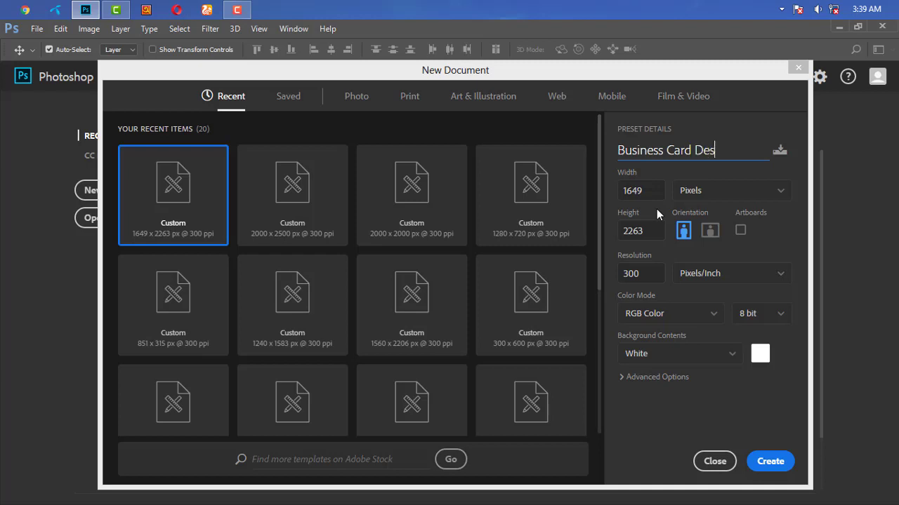
type("ign")
left_click(764, 197)
left_click(758, 237)
left_click(639, 196)
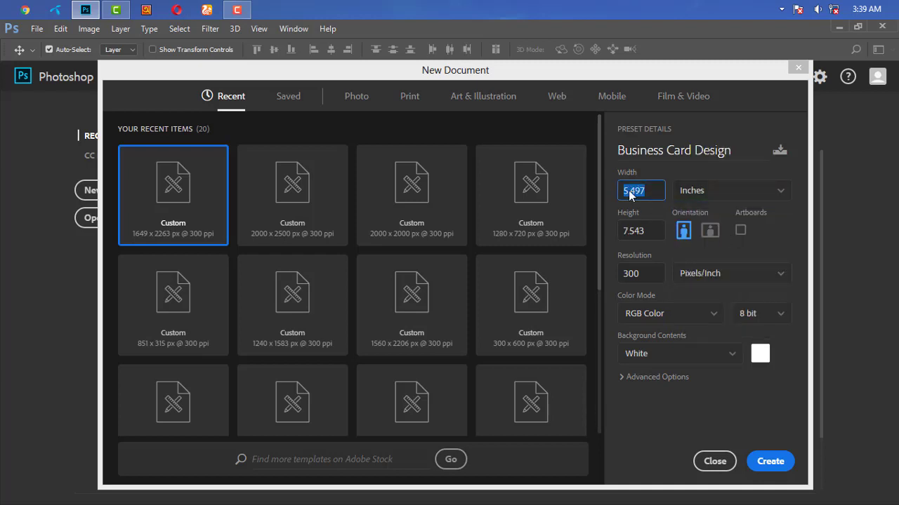
double_click(639, 195)
type("3.25")
left_click_drag(646, 231, 622, 237)
type("1.75")
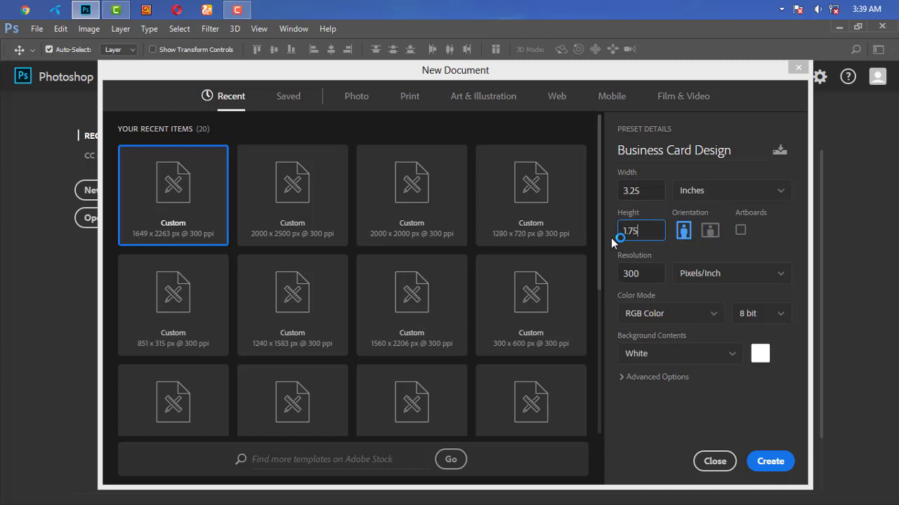
left_click(769, 462)
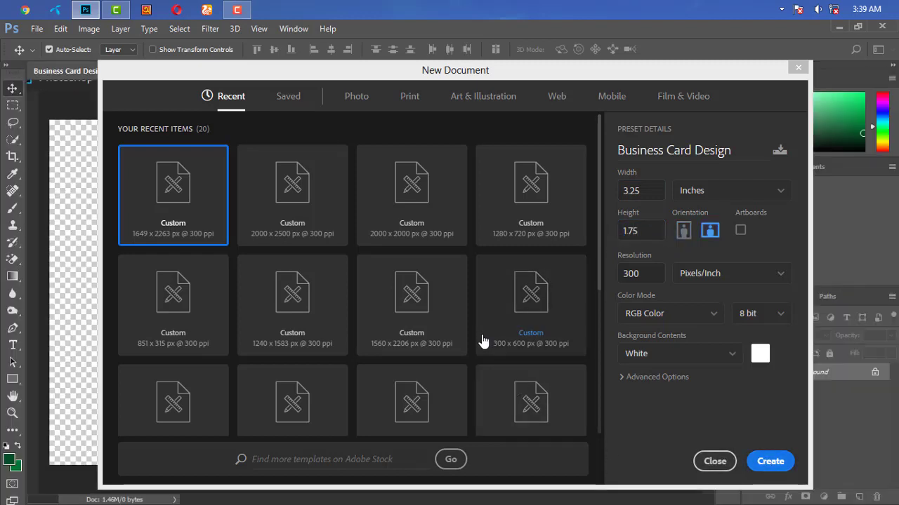
scroll(400, 351, "down", 1)
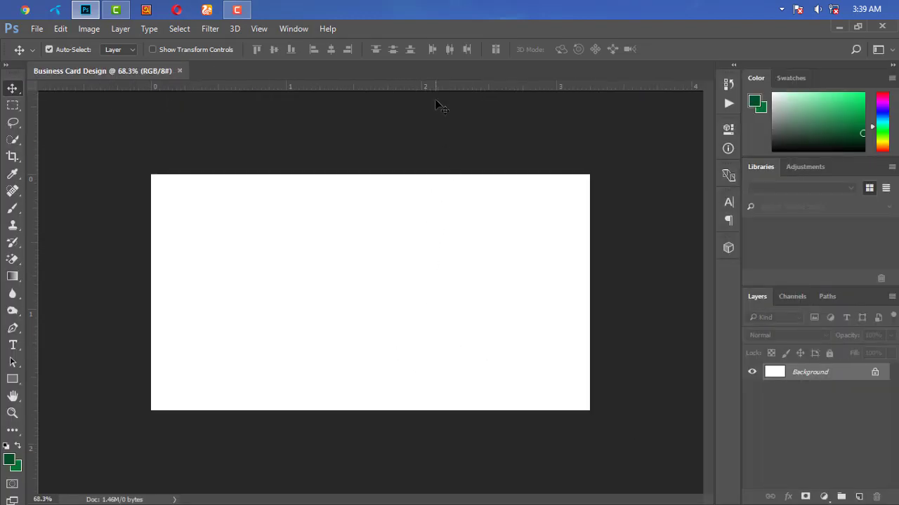
- Place guides along the top, bottom, left and right edges of the 3.25 × 1.75 inch card
left_click_drag(439, 86, 450, 174)
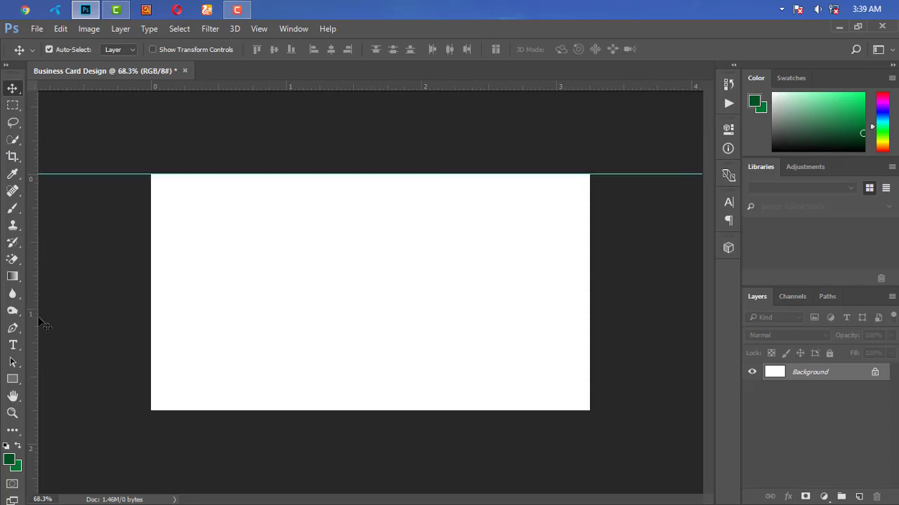
left_click_drag(42, 325, 151, 321)
left_click_drag(50, 328, 59, 319)
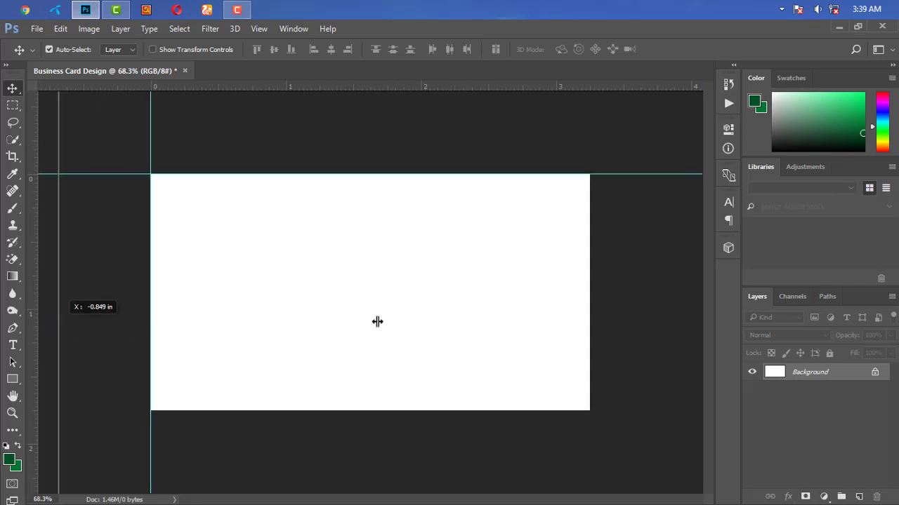
left_click_drag(377, 321, 589, 322)
left_click_drag(420, 90, 479, 410)
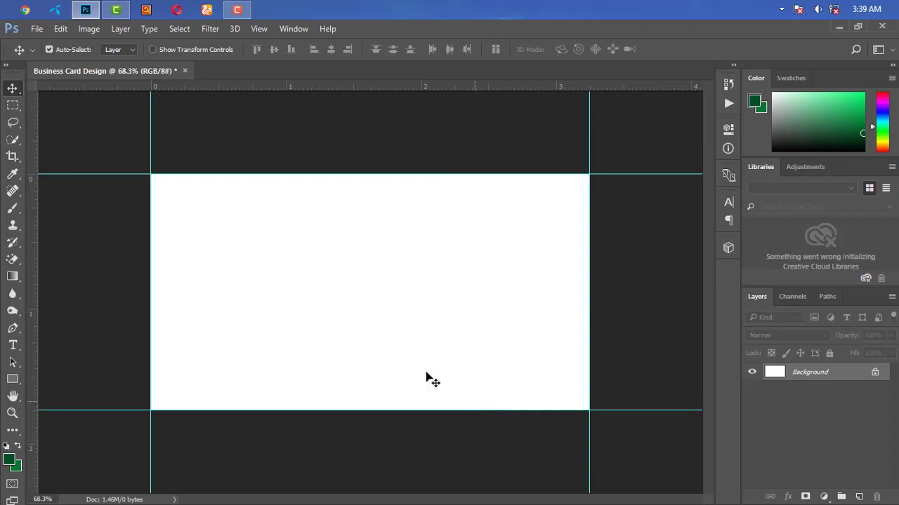
- Enlarge the canvas to 3.5 × 2 inches
left_click(88, 30)
left_click(113, 136)
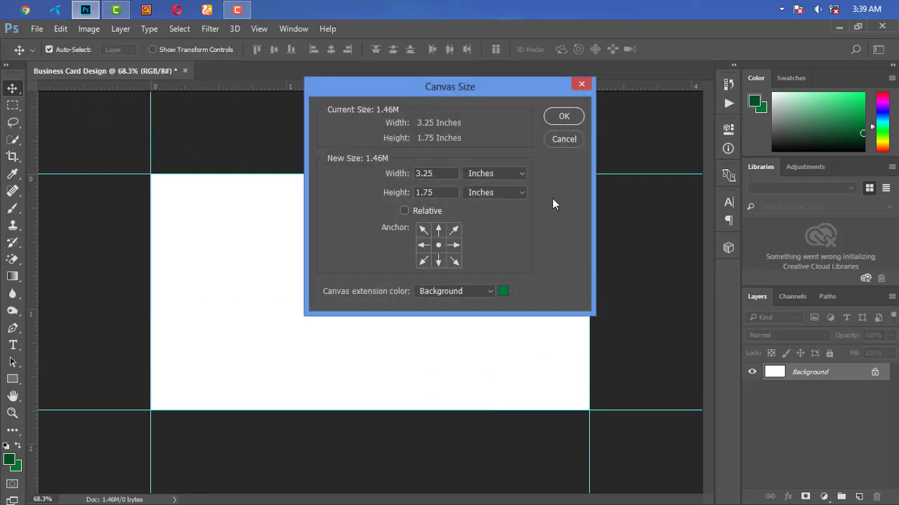
key("BackSpace")
key("BackSpace")
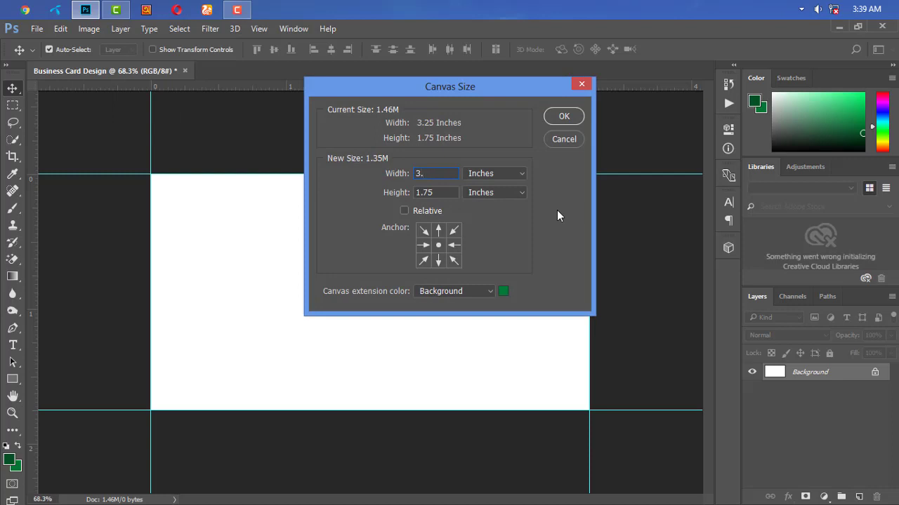
type("50")
left_click(401, 199)
type("2")
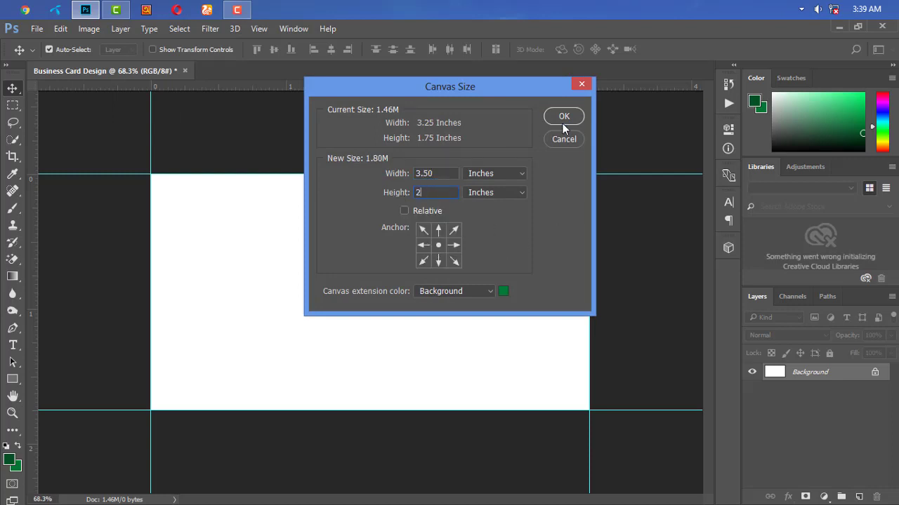
left_click(563, 118)
- Add guides marking the edges of the 3.5 × 2 inch canvas
left_click_drag(359, 90, 365, 158)
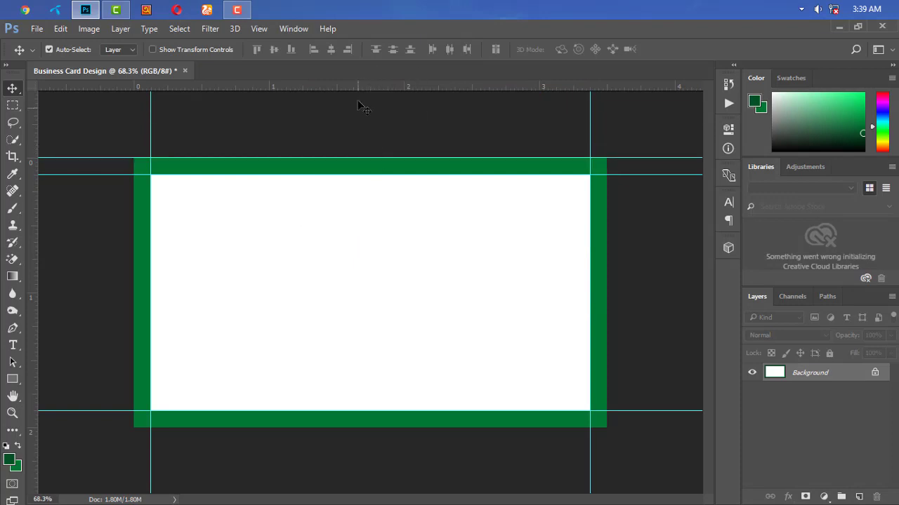
left_click_drag(359, 89, 389, 431)
left_click_drag(31, 352, 133, 349)
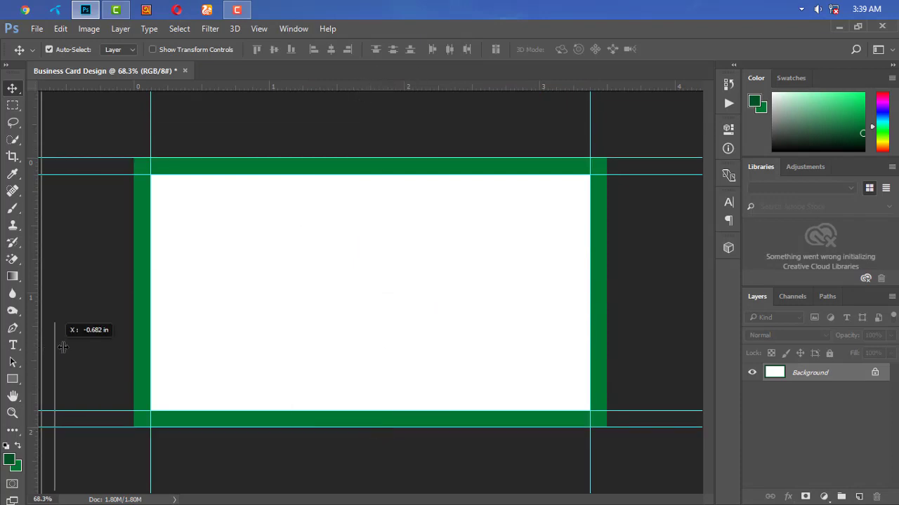
left_click_drag(49, 327, 605, 372)
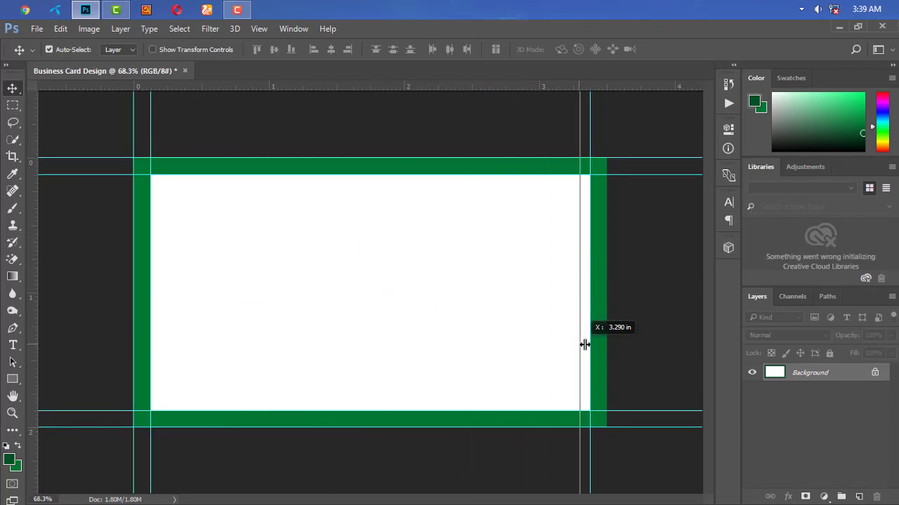
- Enlarge the canvas to 3.75 × 2.25 inches and fill the background white
left_click(88, 29)
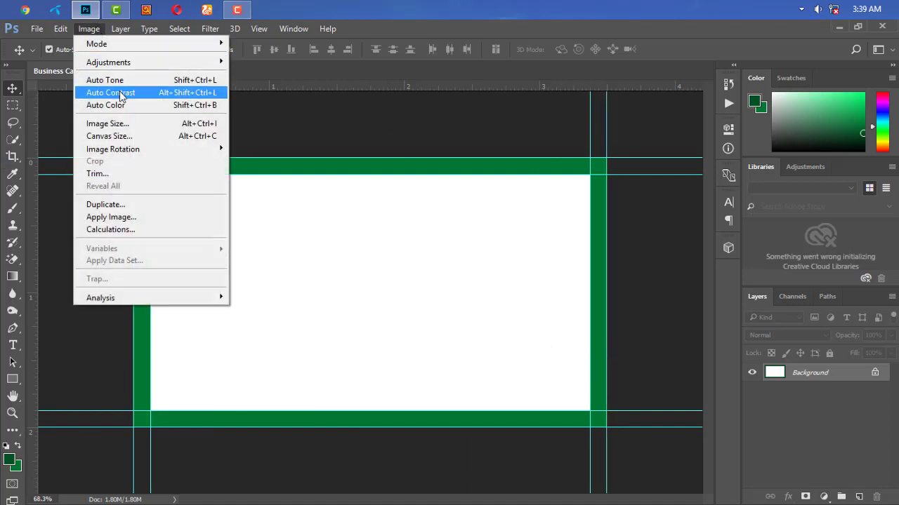
left_click(123, 134)
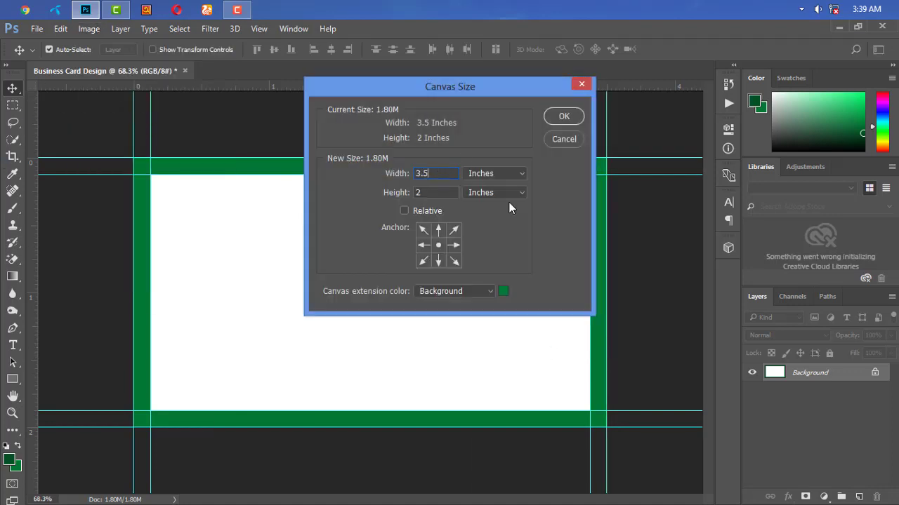
key("BackSpace")
type("75")
left_click(418, 191)
type("25")
left_click(560, 118)
key("x")
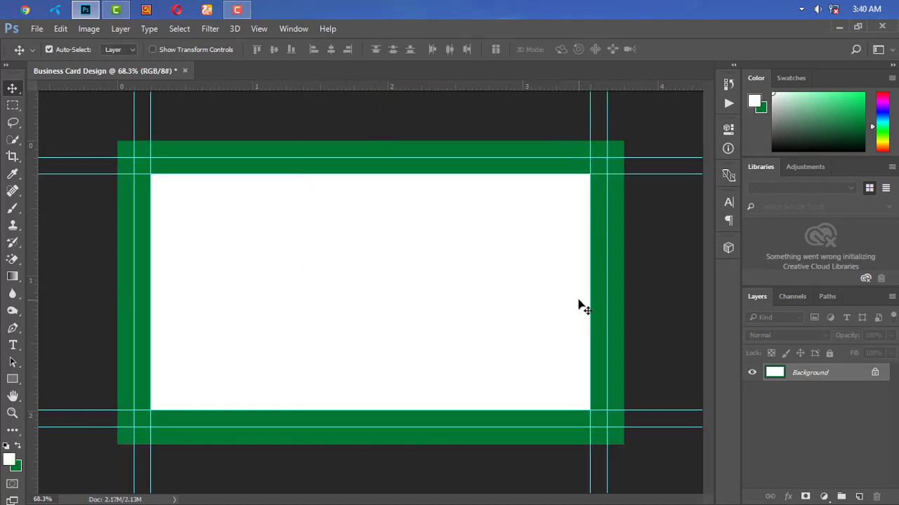
key("alt+BackSpace")
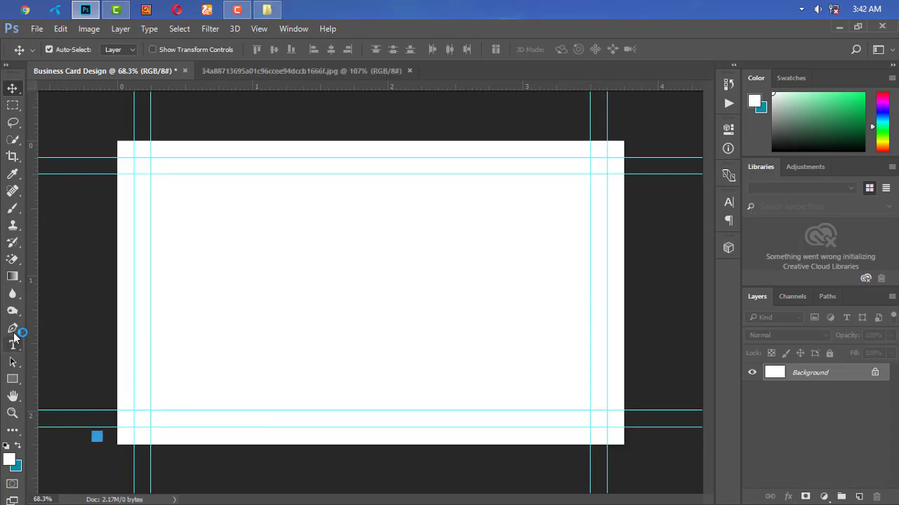
- Draw a closed curved shape over the card top, sweeping up to the top-right corner
left_click(12, 329)
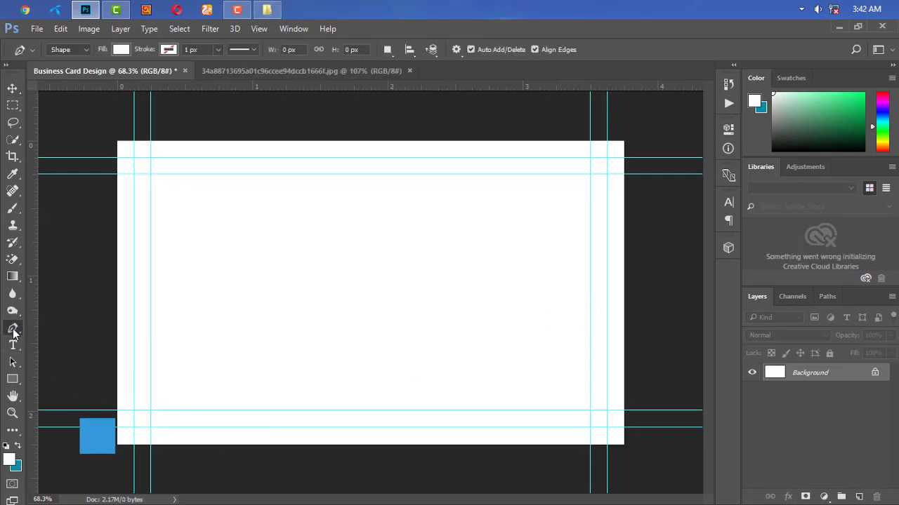
left_click(79, 218)
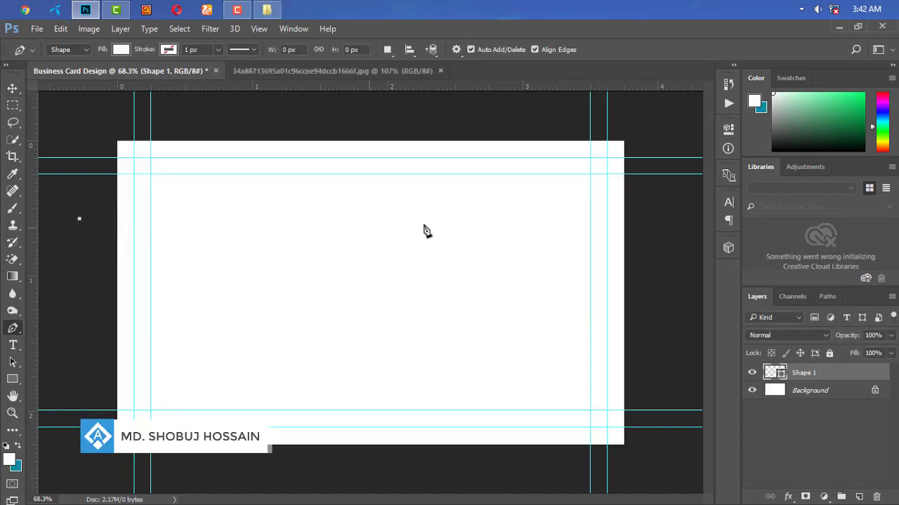
key("ctrl+minus")
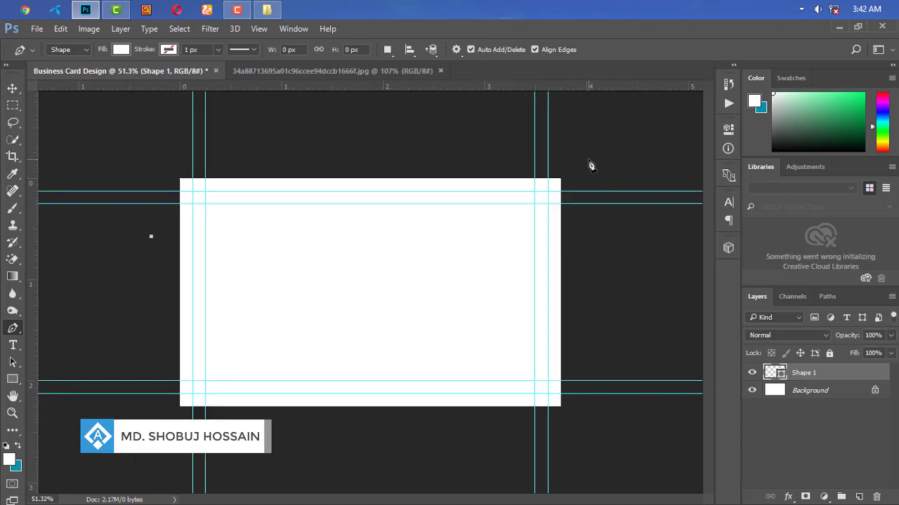
mouse_move(587, 148)
left_mouse_down()
mouse_move(672, 48)
mouse_move(751, 10)
left_mouse_up()
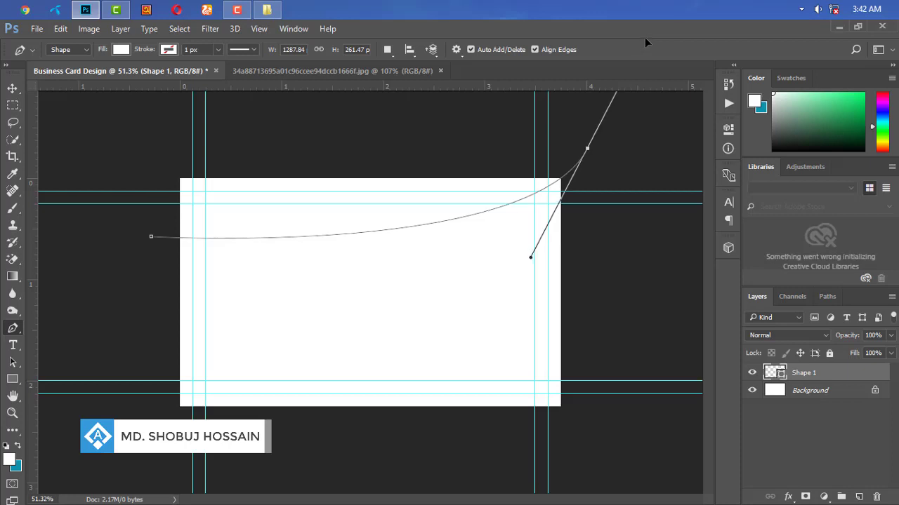
left_click_drag(751, 11, 593, 176)
key("alt")
left_click(587, 162, "alt")
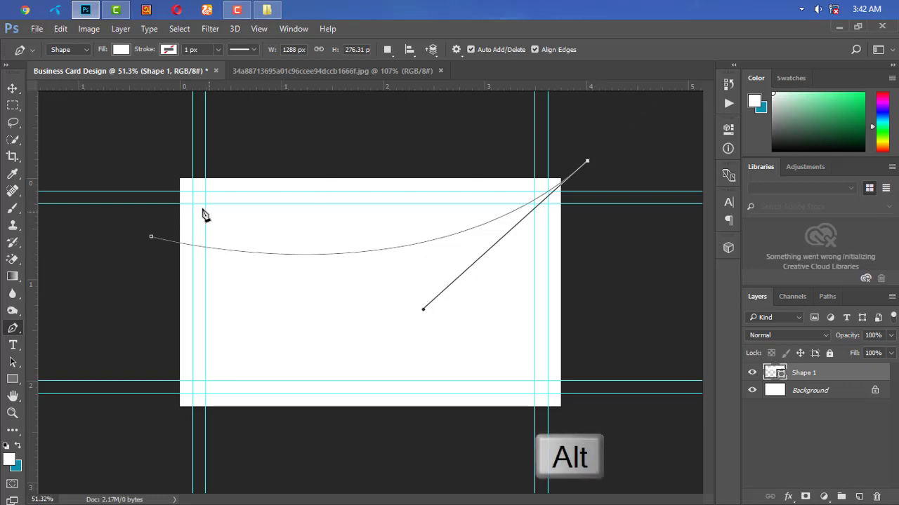
left_click(142, 159, "alt")
left_click(152, 237)
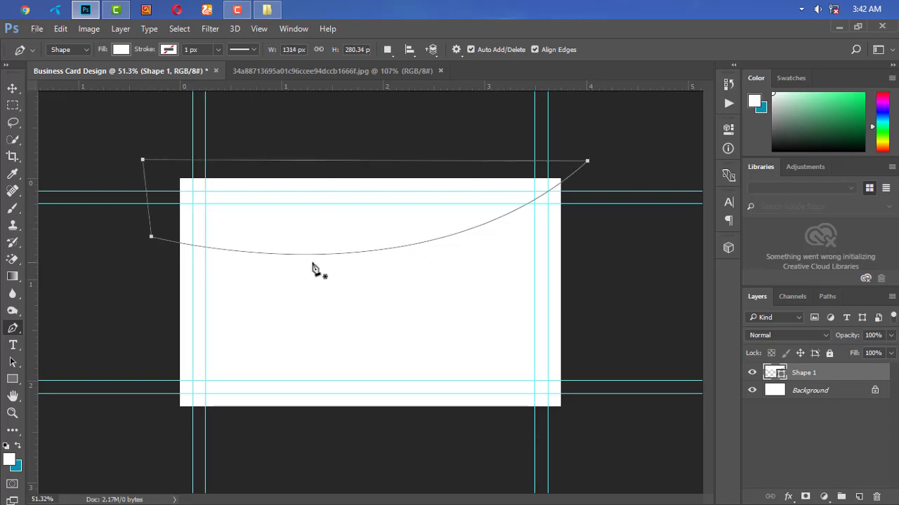
- Fill the curved shape with light grey #aeadad
double_click(782, 375)
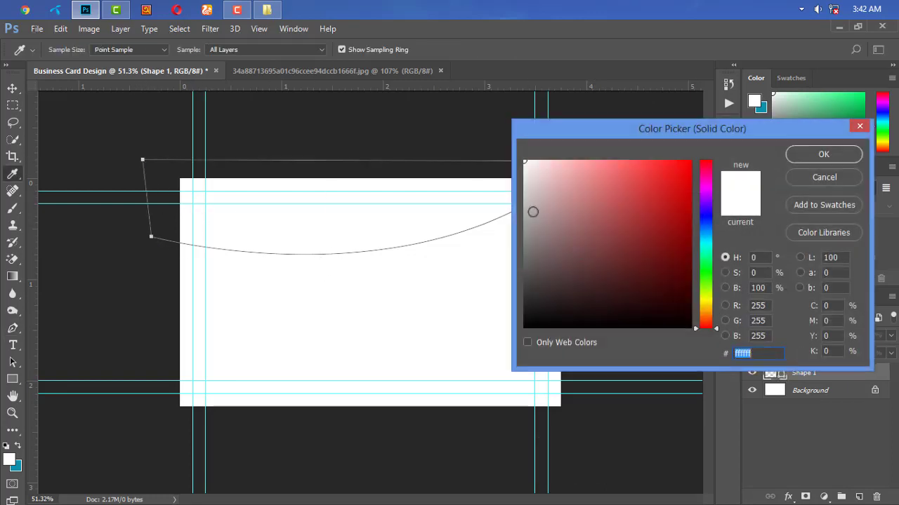
left_click(524, 213)
left_click(823, 155)
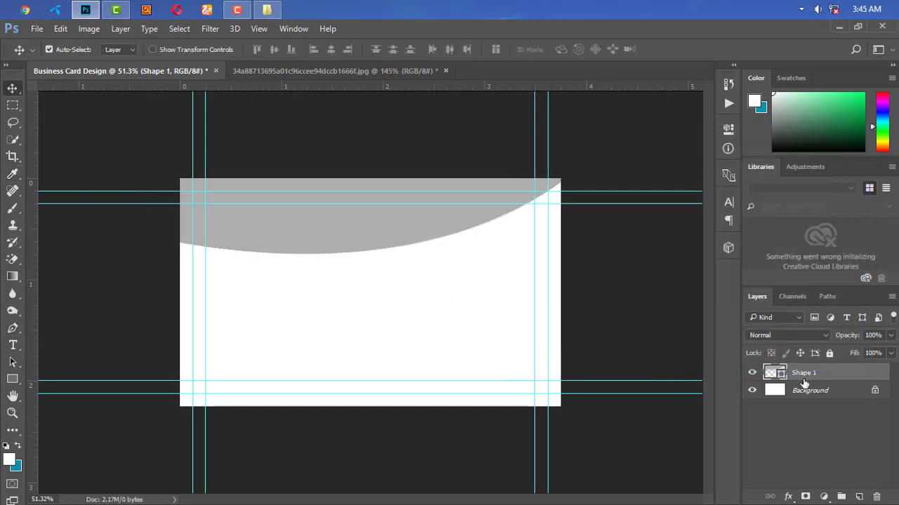
- Duplicate the wave shape and colour the copy teal 0d91aa
left_click_drag(853, 381, 858, 495)
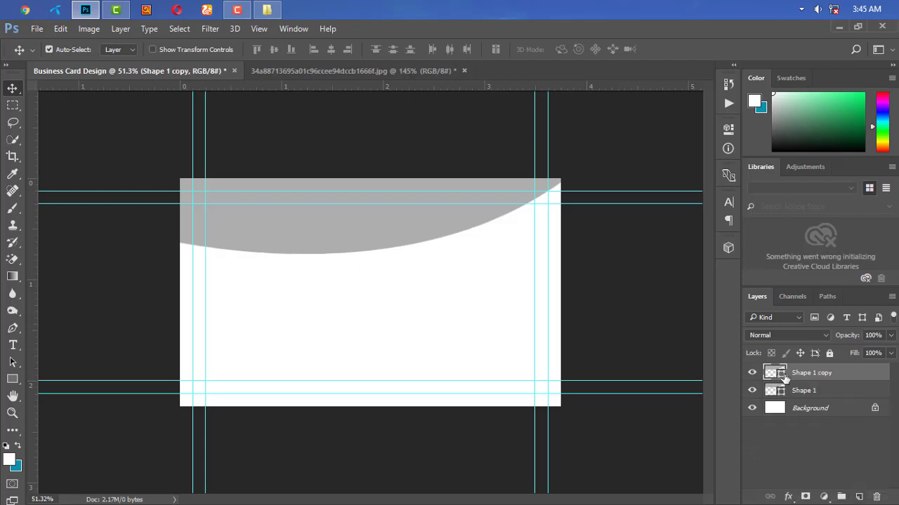
double_click(781, 377)
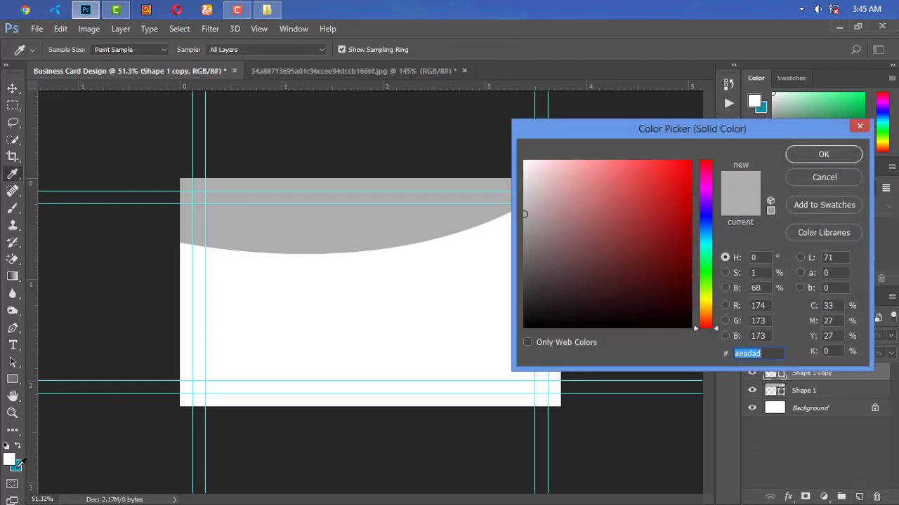
type("0d91aa")
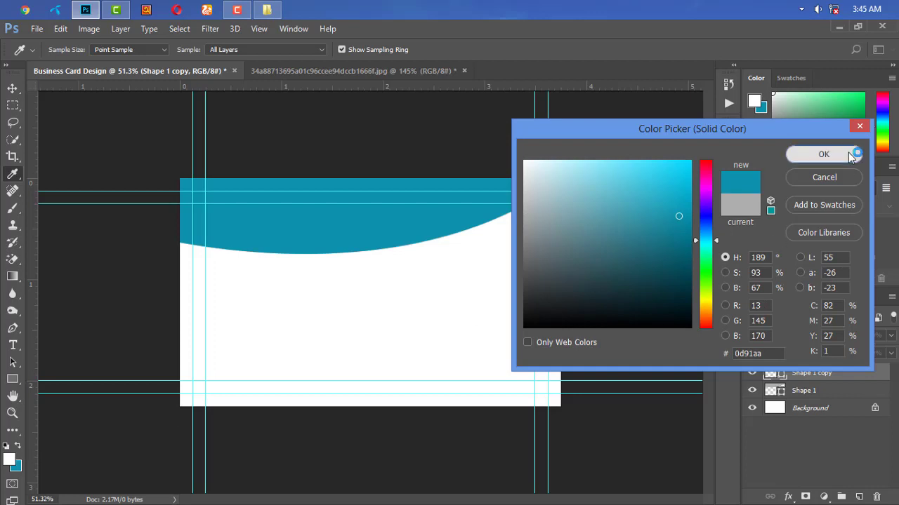
left_click(822, 154)
- Tilt the teal wave copy slightly and commit the transform
left_click(61, 29)
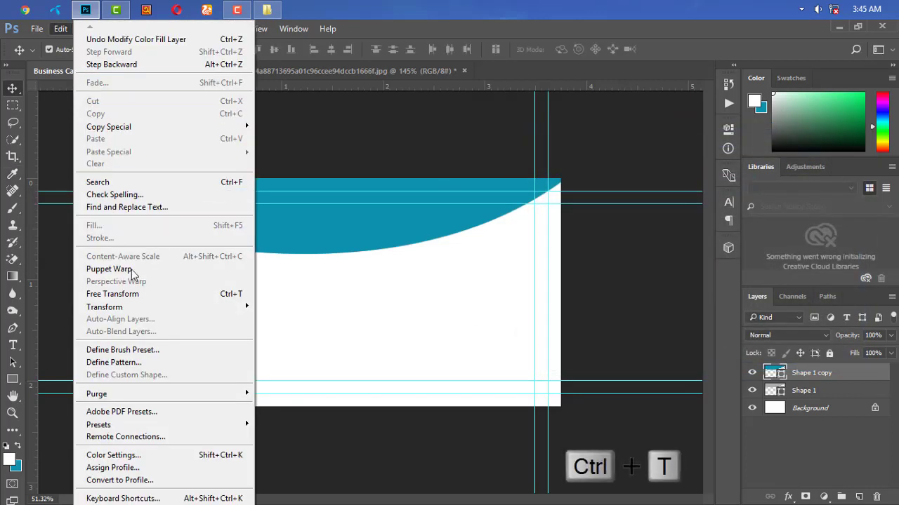
left_click(111, 293)
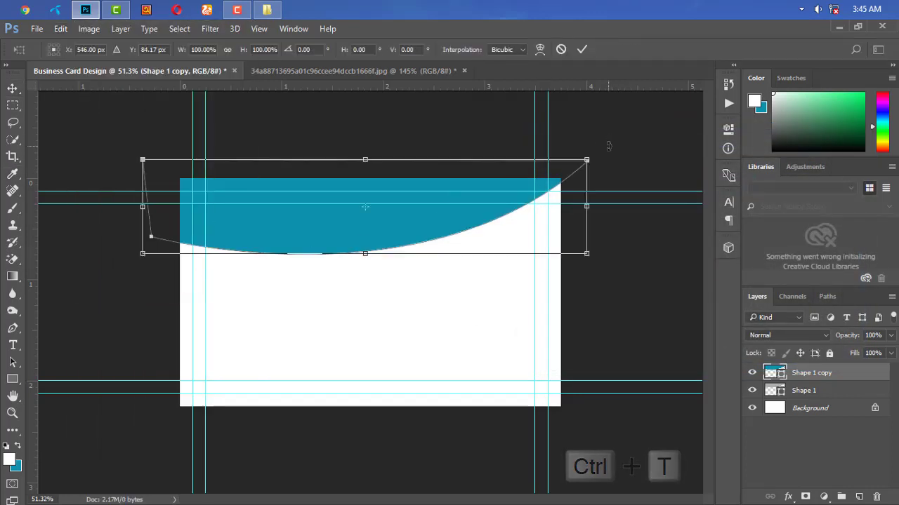
scroll(510, 134, "up", 1)
scroll(510, 134, "up", 1)
scroll(514, 134, "up", 1)
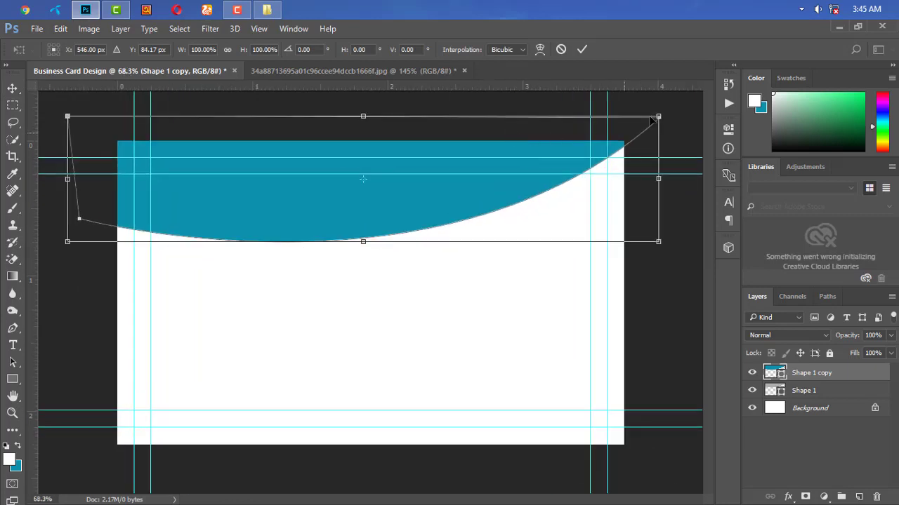
left_click_drag(673, 106, 670, 100)
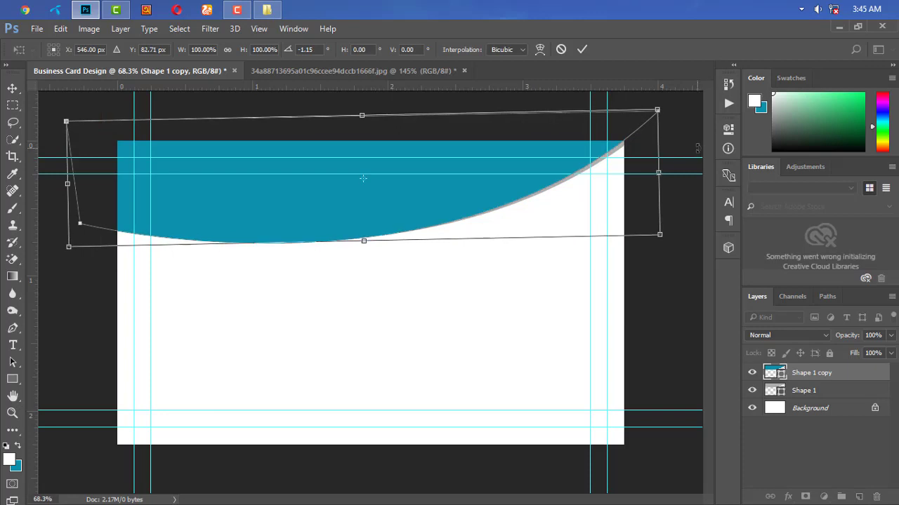
left_click_drag(699, 146, 677, 124)
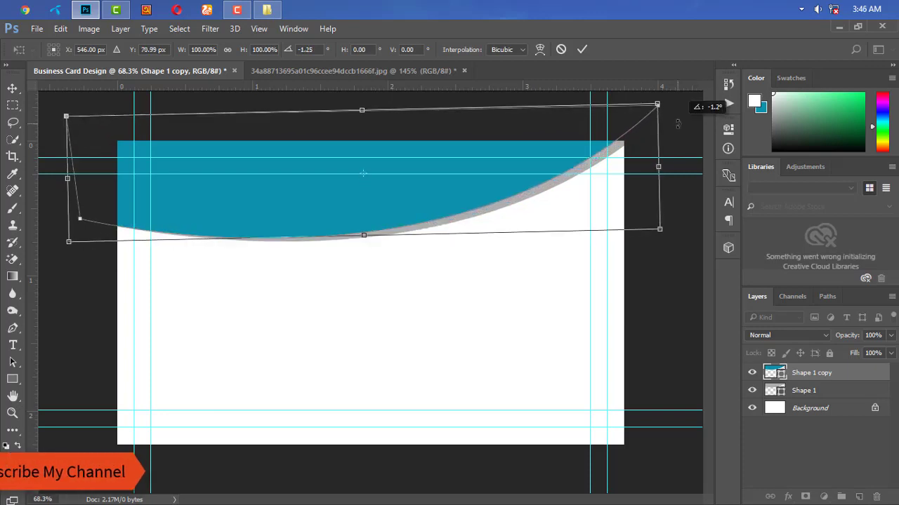
left_click_drag(678, 124, 678, 126)
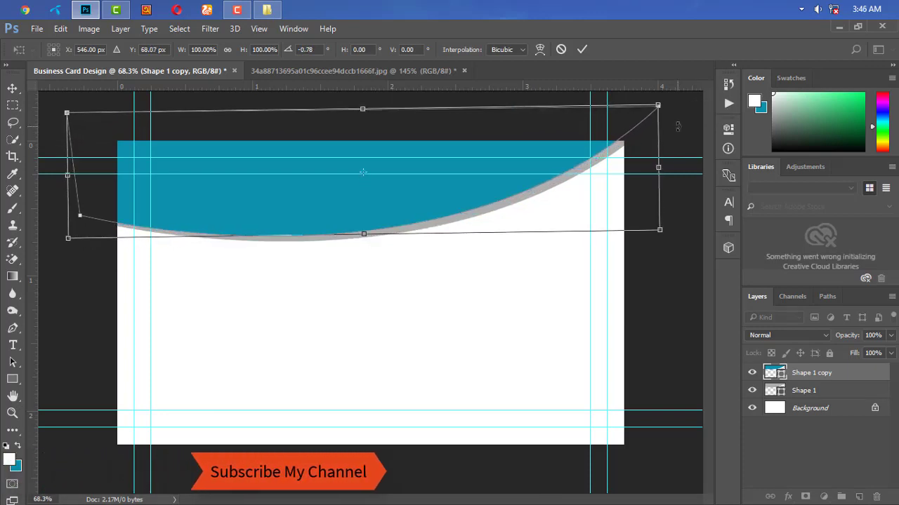
left_click(583, 51)
- Change the original wave shape's fill to white #ffffff
key("ctrl+minus")
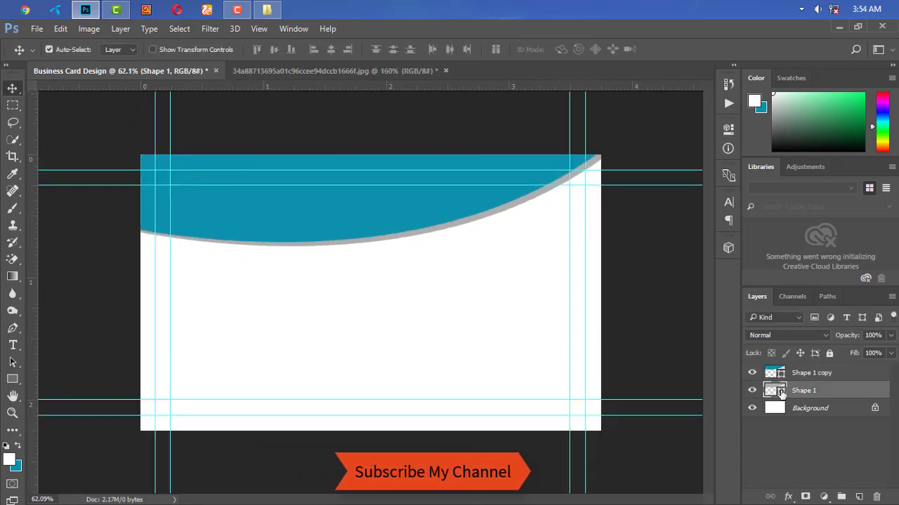
double_click(780, 392)
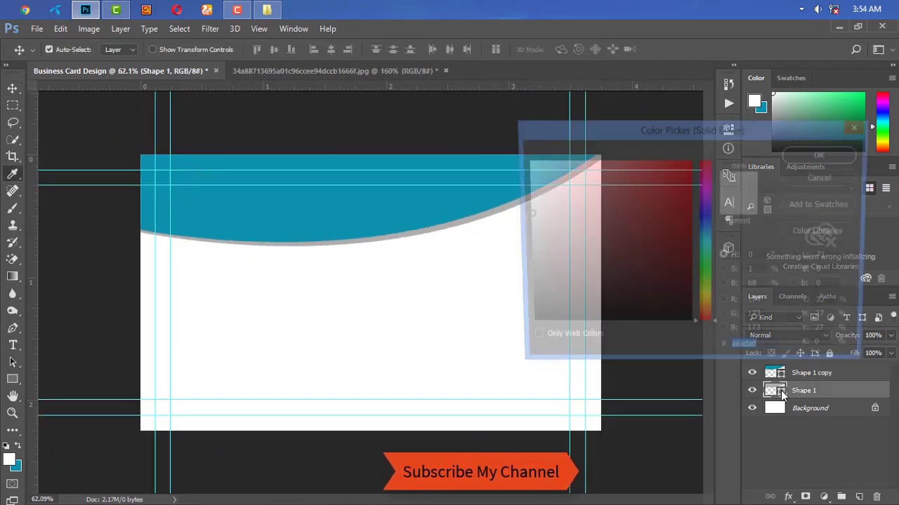
left_click_drag(602, 200, 510, 139)
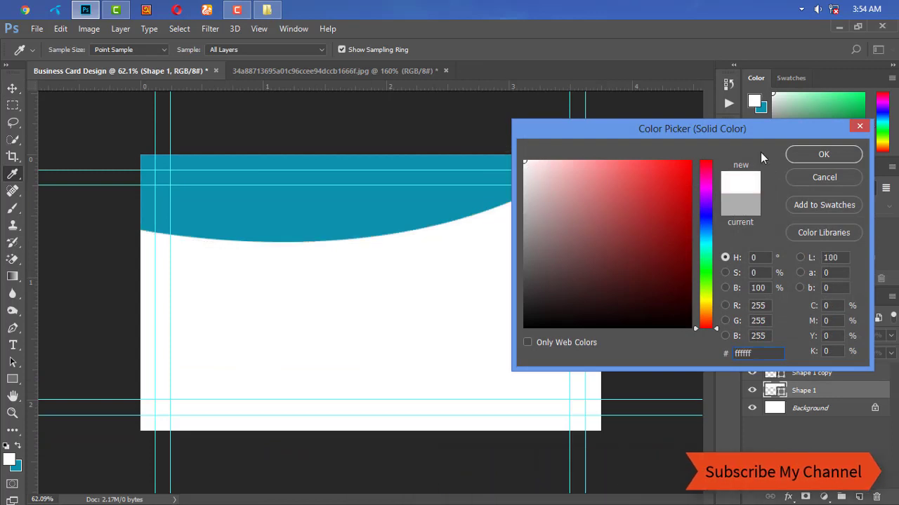
left_click(824, 153)
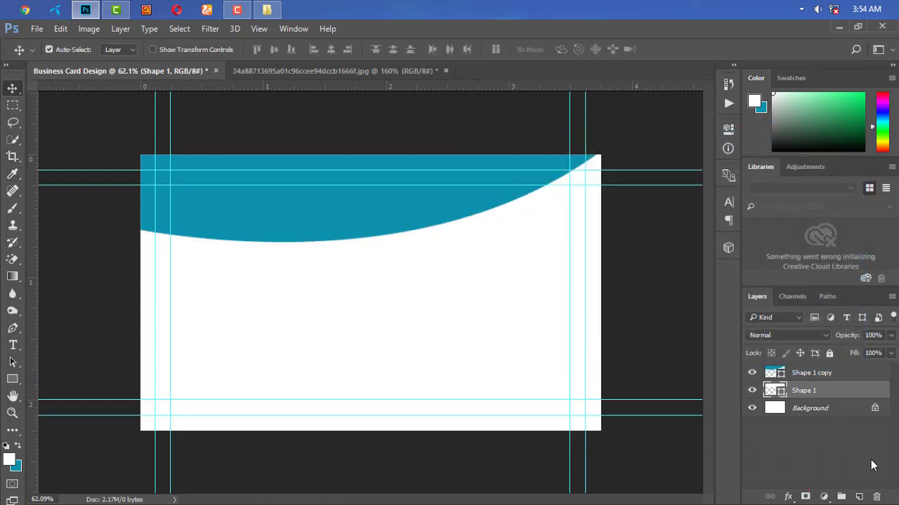
- Add a Drop Shadow layer style to the white wave Shape 1
double_click(837, 392)
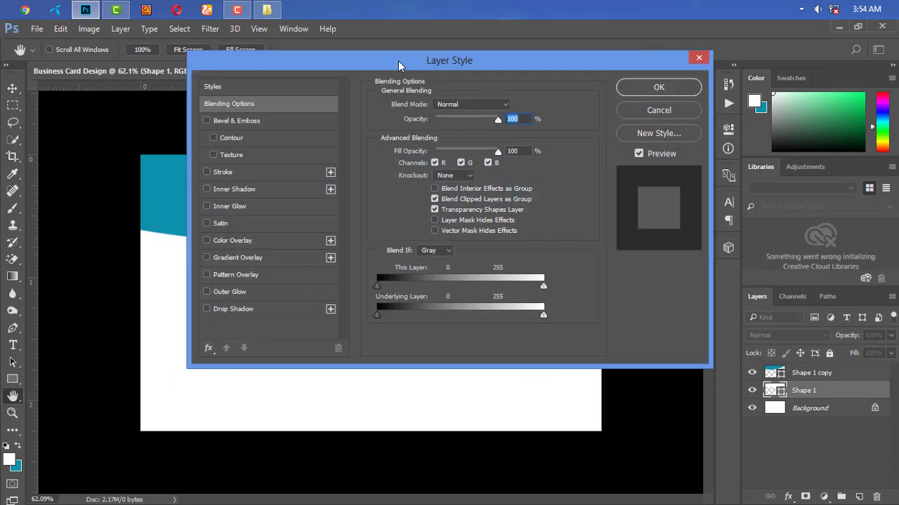
left_click_drag(403, 61, 644, 306)
left_click_drag(570, 304, 587, 99)
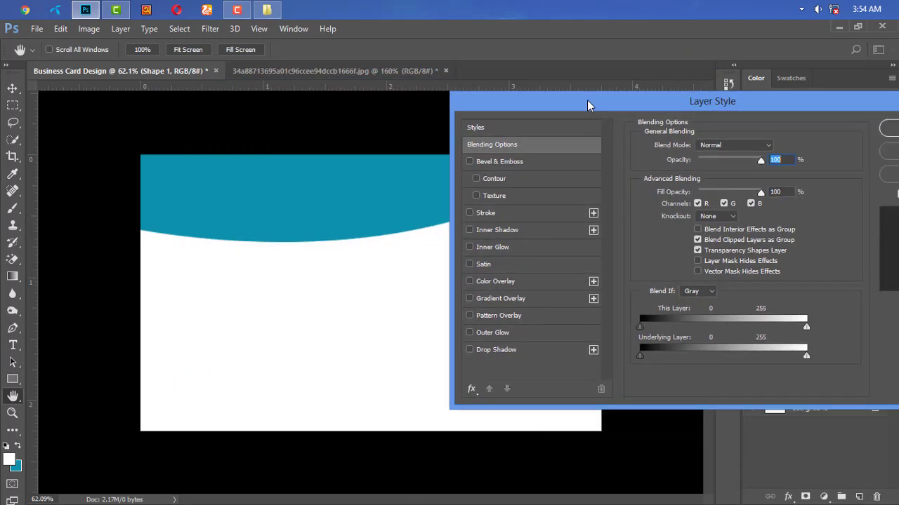
left_click(469, 350)
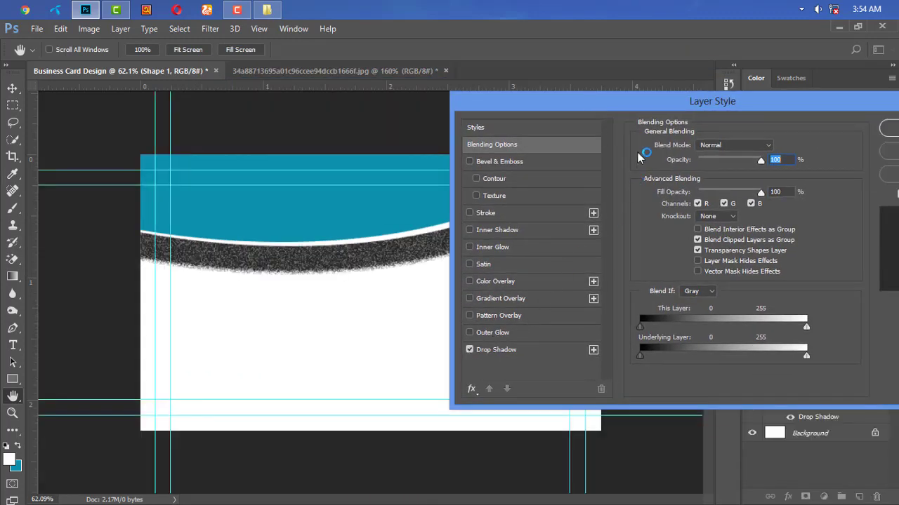
mouse_move(698, 111)
left_mouse_down()
mouse_move(702, 172)
mouse_move(776, 258)
left_mouse_up()
left_click(554, 412)
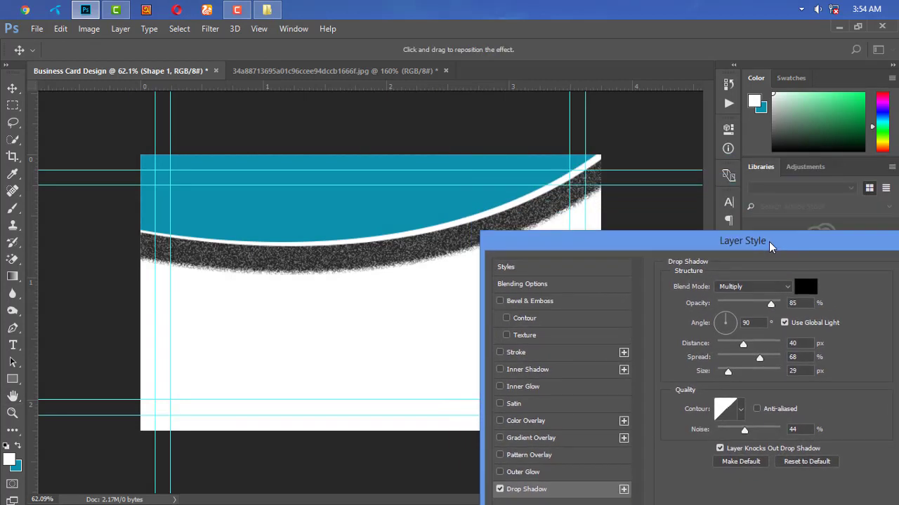
- Set the drop shadow to distance 0, spread 0, noise 0 and size 32
left_click(795, 311)
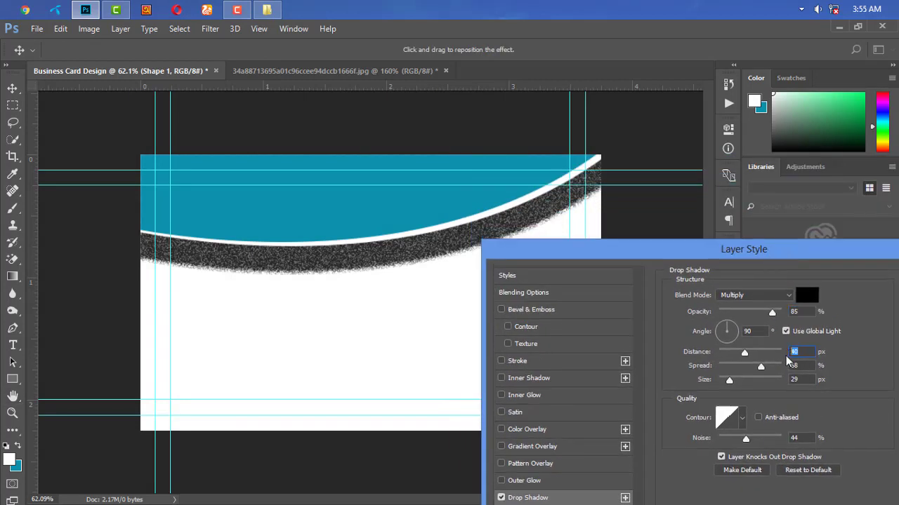
type("0")
key("Tab")
left_click_drag(761, 367, 716, 372)
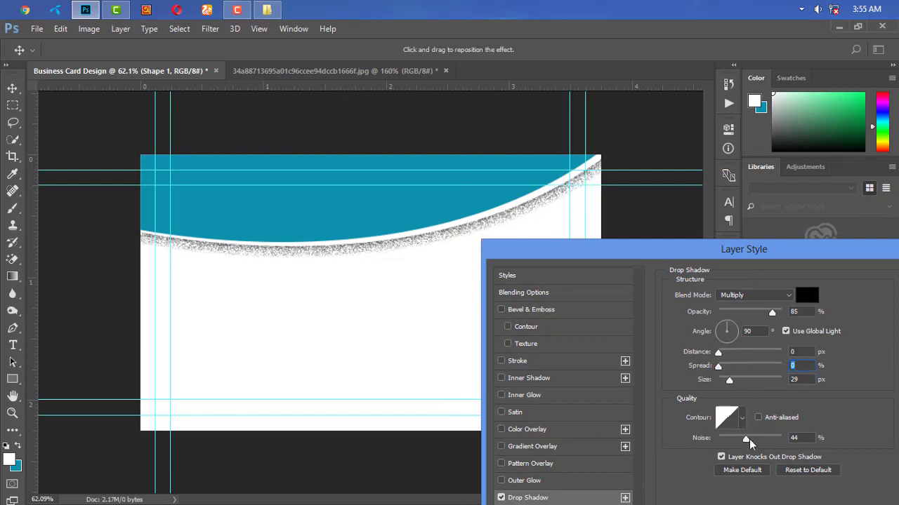
left_click_drag(750, 442, 716, 442)
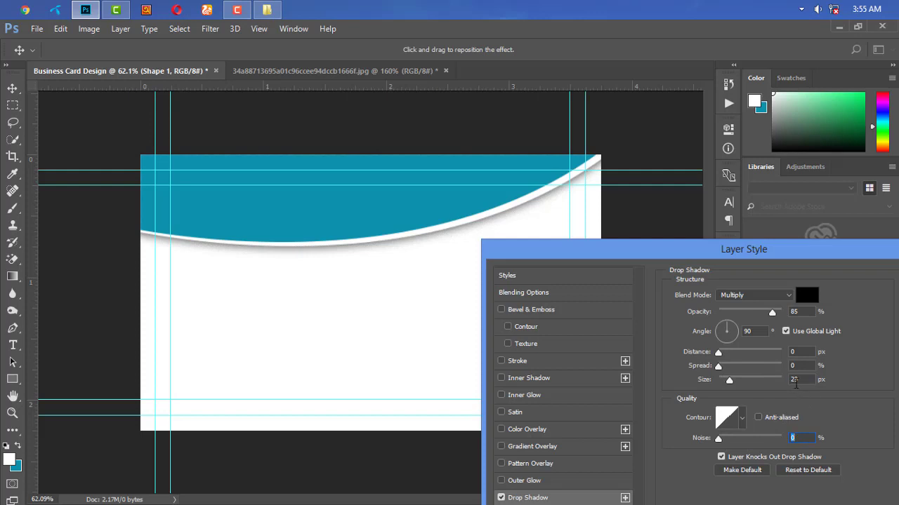
double_click(794, 380)
type("30")
key("Up")
key("Up")
left_click_drag(746, 257, 624, 225)
- Confirm the shadow and start a band shape from the wave's left edge to the right edge
left_click(837, 249)
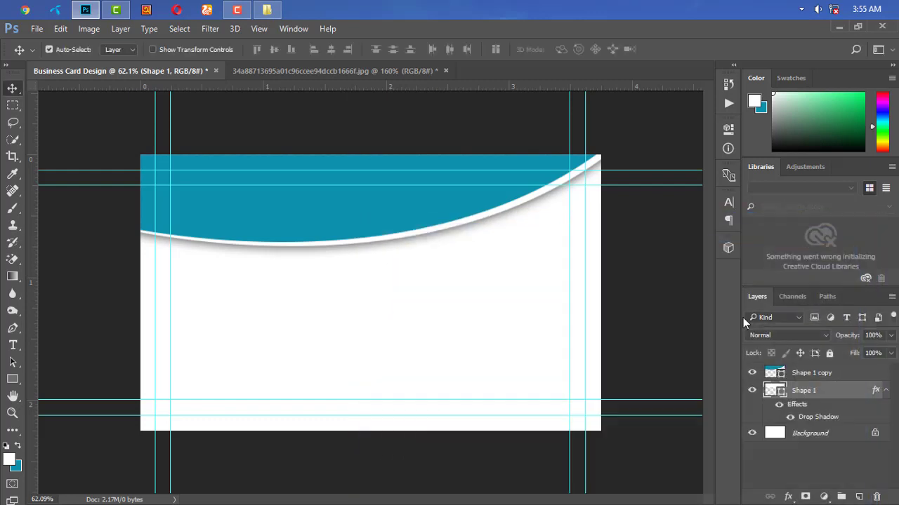
scroll(597, 369, "down", 2)
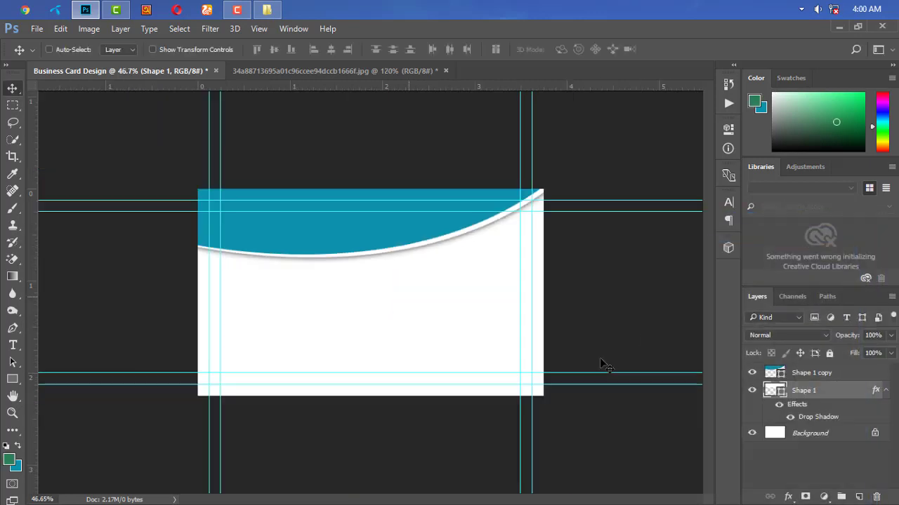
left_click(14, 329)
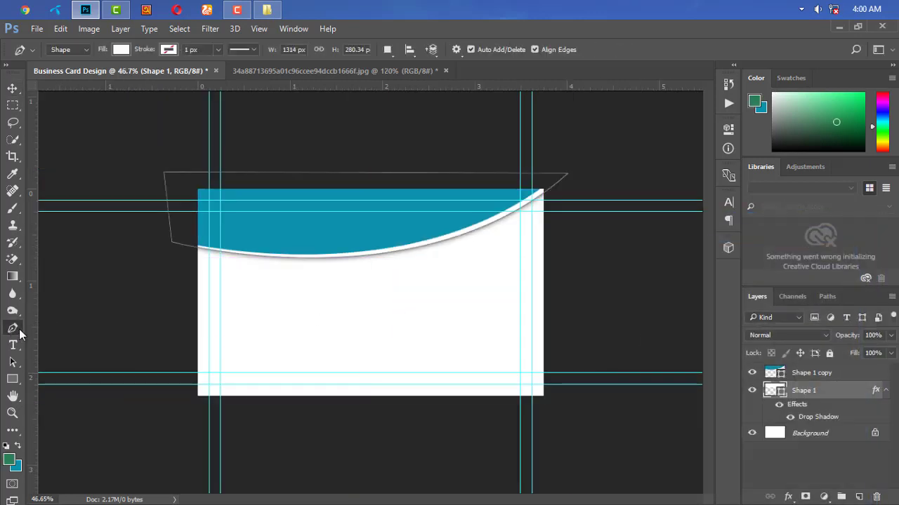
left_click(196, 252)
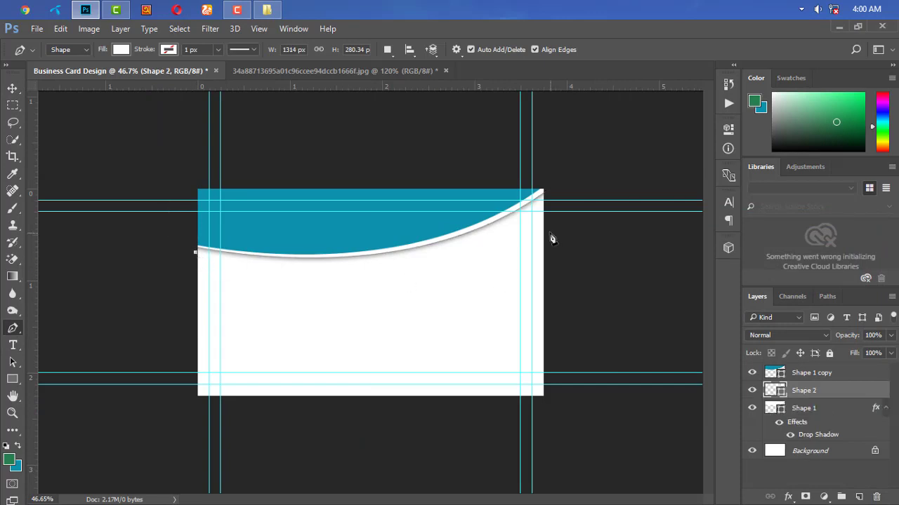
left_click_drag(555, 230, 707, 168)
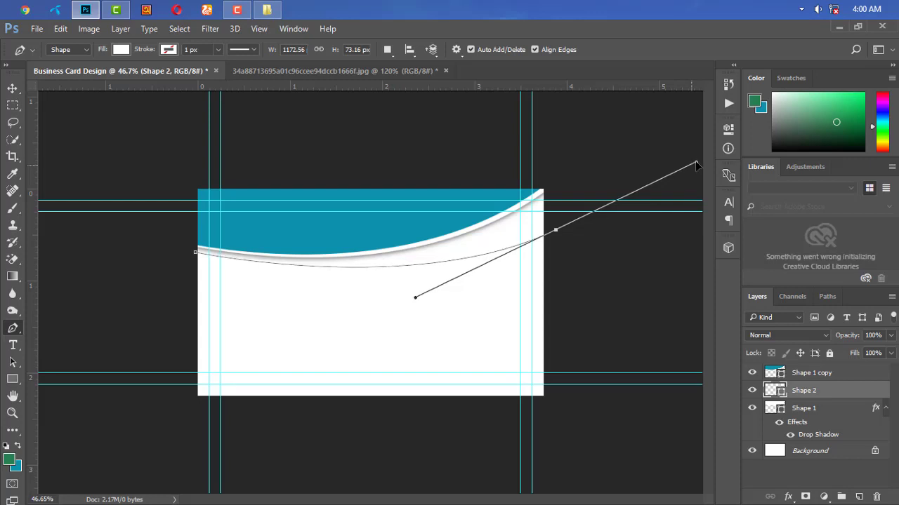
key("alt")
left_click(555, 230, "alt")
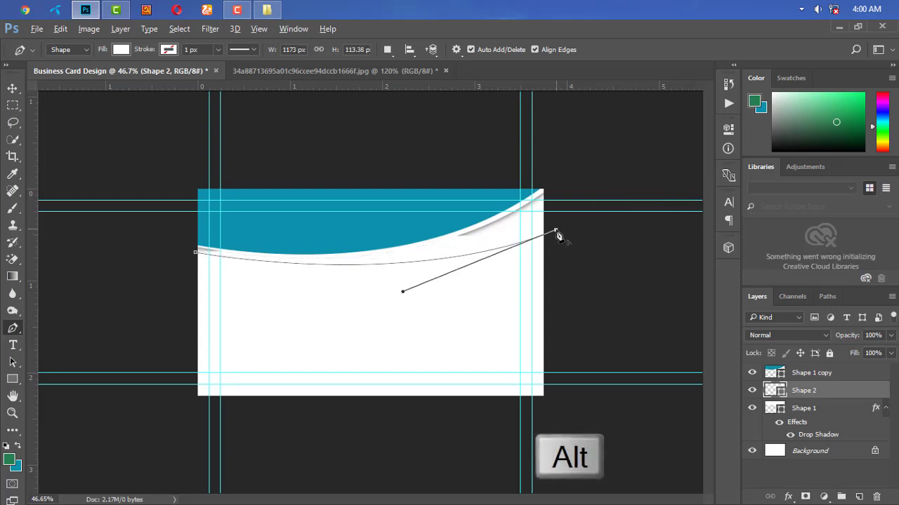
left_click_drag(557, 246, 555, 243)
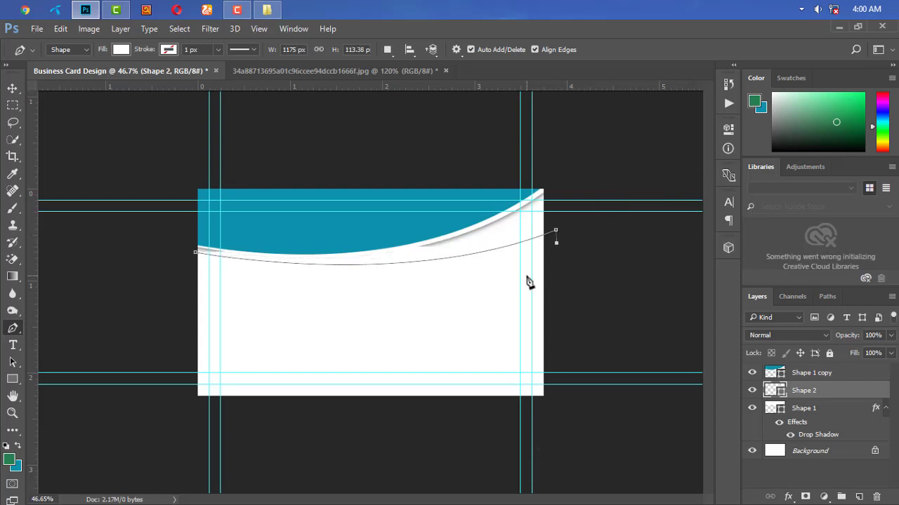
- Add a curved anchor left of the card to form the band's lower edge
scroll(424, 376, "up", 2)
scroll(448, 361, "down", 1)
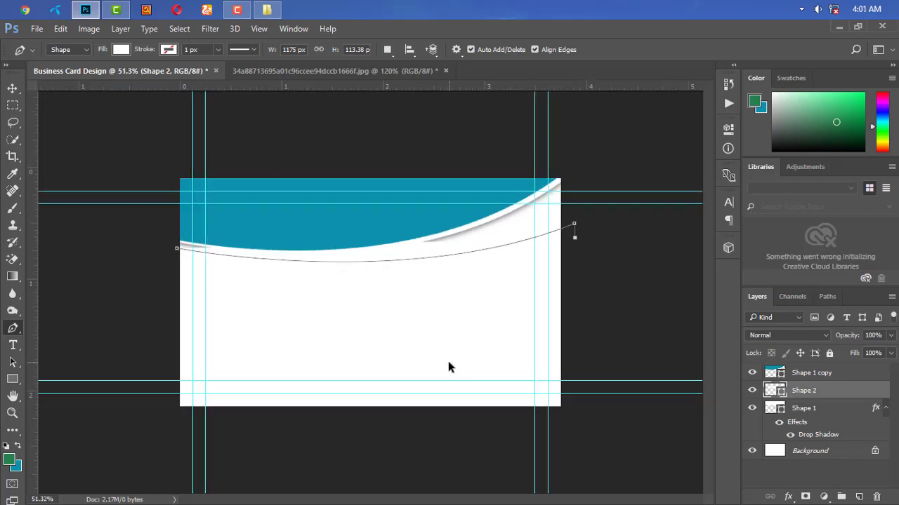
scroll(448, 361, "down", 3)
scroll(448, 366, "down", 1)
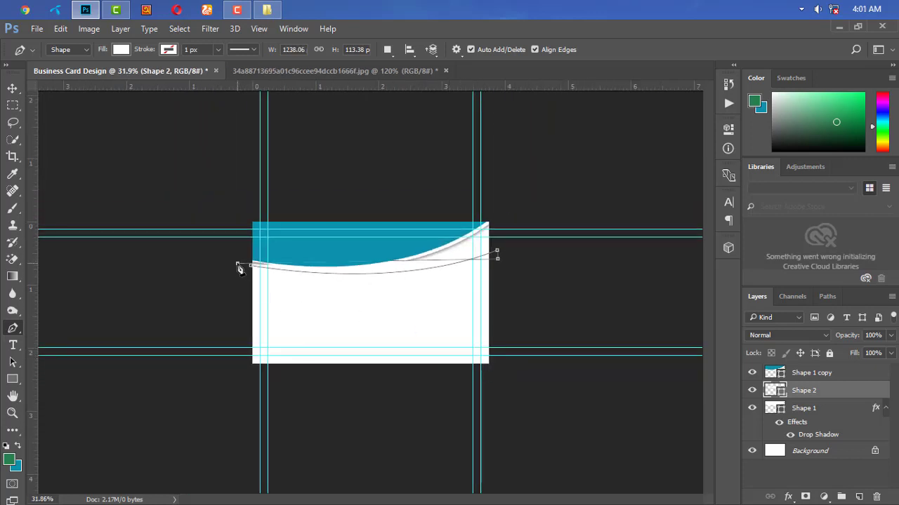
mouse_move(238, 264)
left_mouse_down()
mouse_move(163, 233)
mouse_move(100, 229)
left_mouse_up()
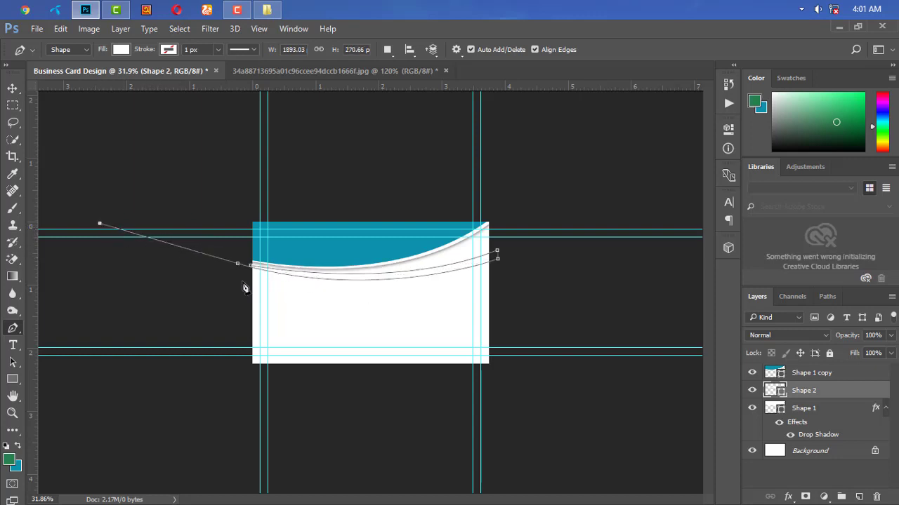
scroll(361, 344, "up", 4)
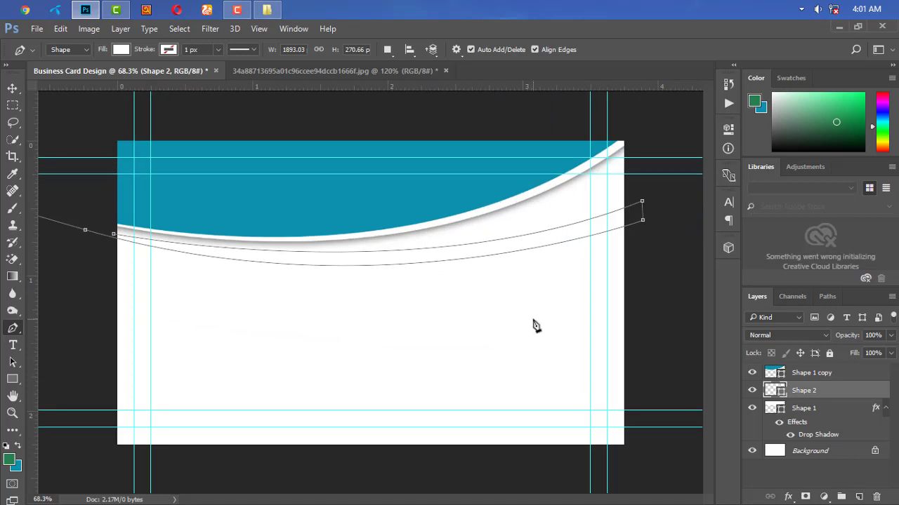
- Close the band shape and fill it with the card's teal colour
left_click(115, 235)
double_click(775, 390)
left_click(400, 192)
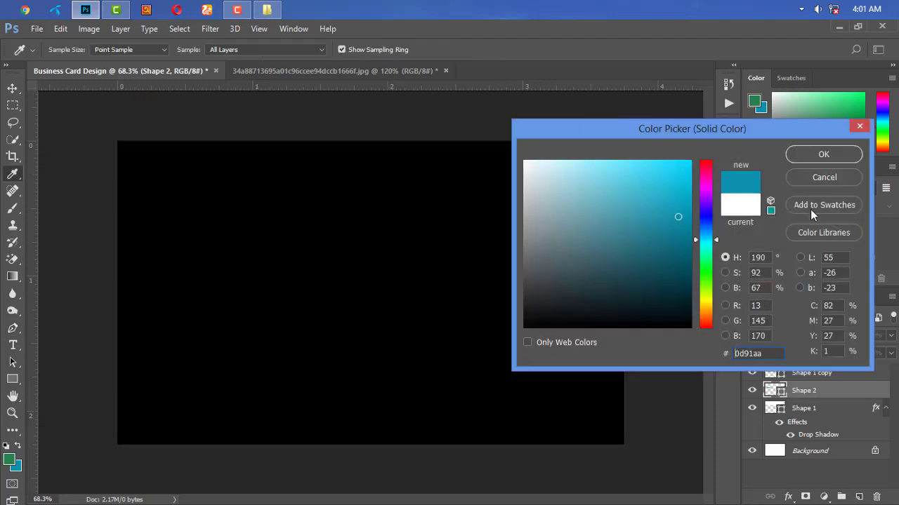
left_click(824, 154)
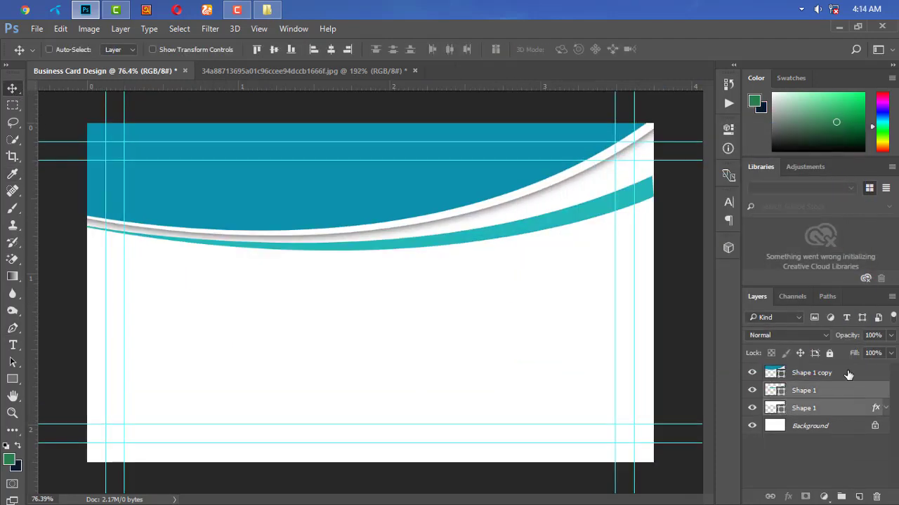
- Group the wave layers into a group named 'top'
left_click(848, 374, "ctrl")
left_click(843, 498)
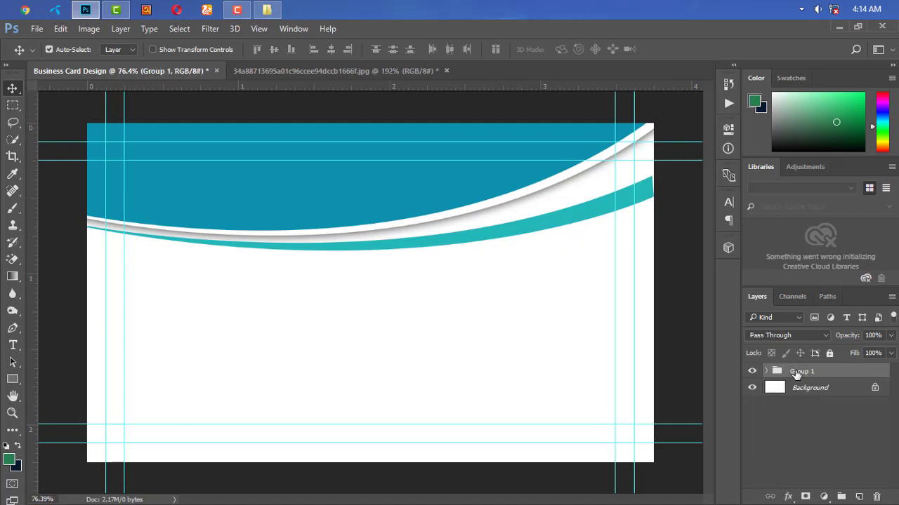
double_click(800, 371)
type("top")
key("Return")
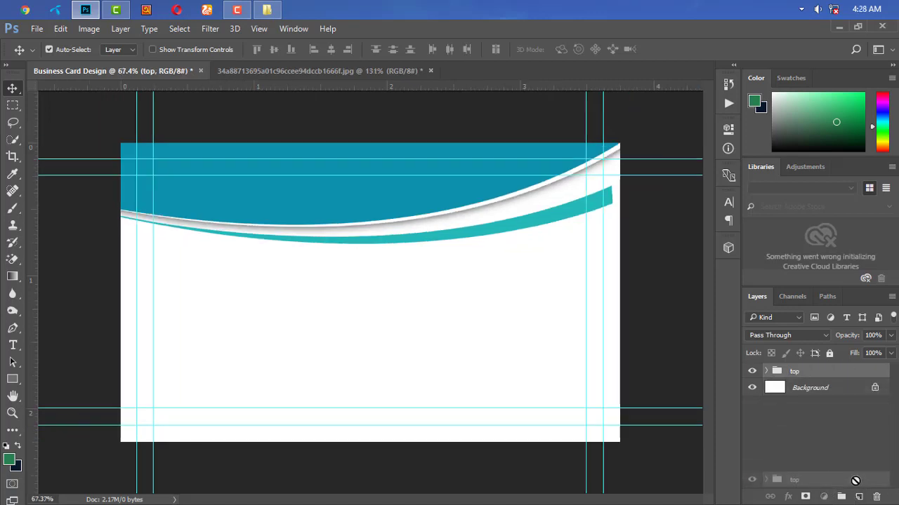
- Duplicate the top group, flip it horizontally and vertically, and move it to the card's bottom
left_click_drag(858, 495, 858, 495)
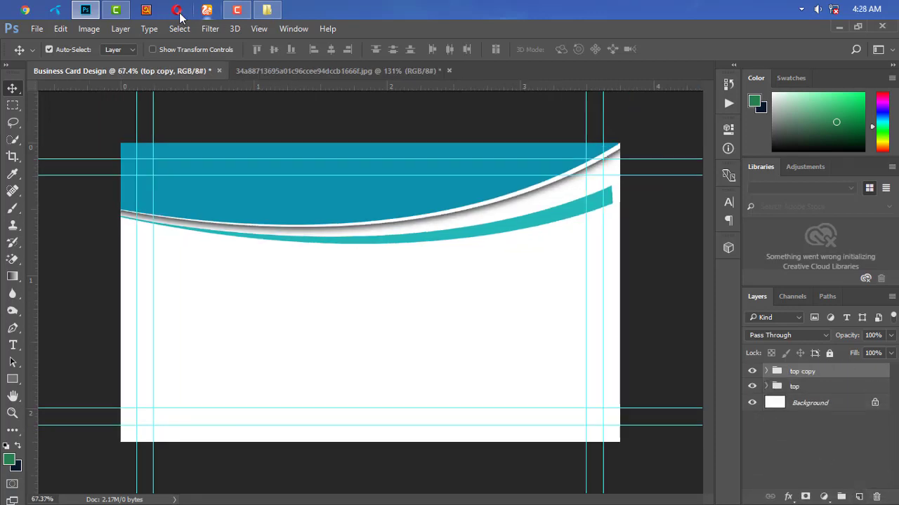
left_click(60, 29)
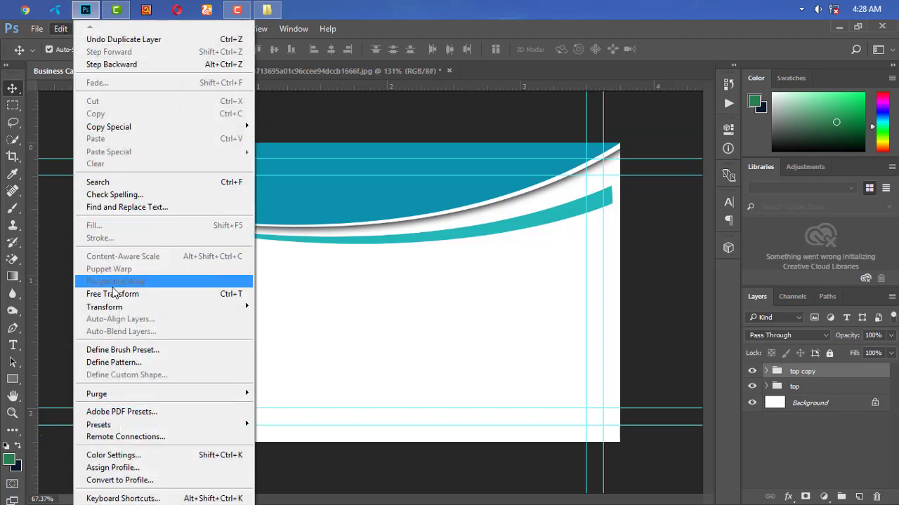
left_click(114, 293)
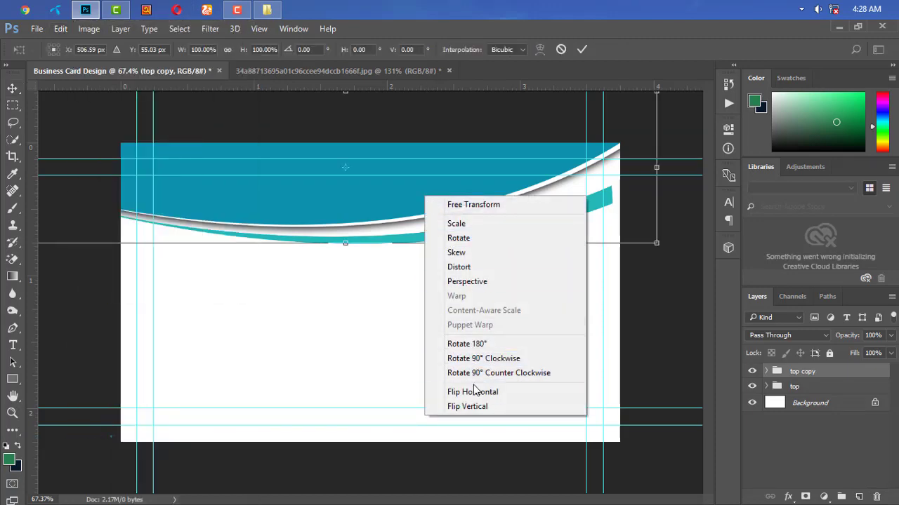
left_click(473, 392)
right_click(462, 201)
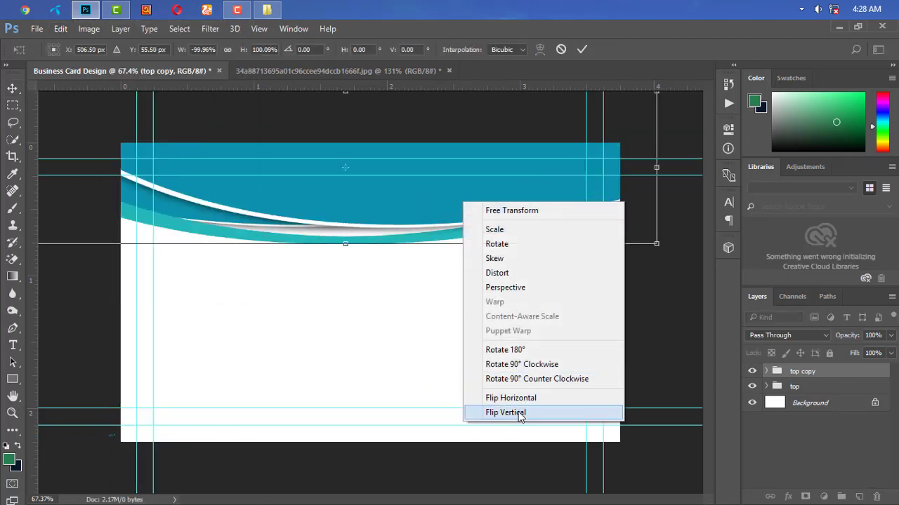
left_click(507, 412)
mouse_move(444, 217)
left_mouse_down()
mouse_move(479, 452)
mouse_move(489, 439)
left_mouse_up()
left_click_drag(432, 387, 439, 387)
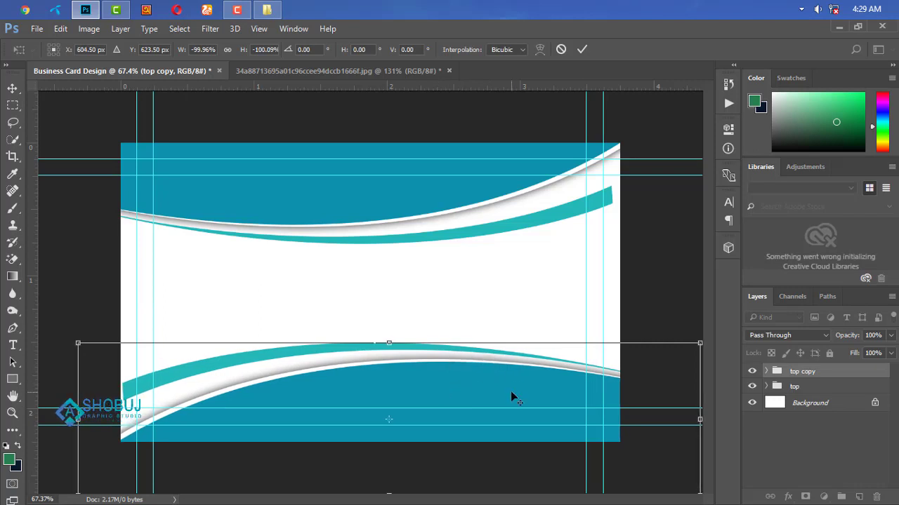
scroll(510, 391, "down", 2)
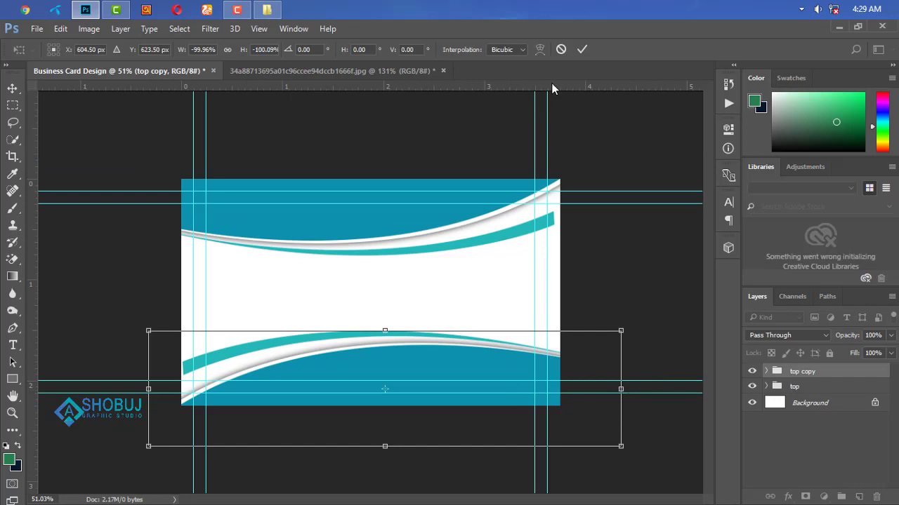
- Commit the flipped wave and select both shape layers inside the top copy group
left_click(582, 50)
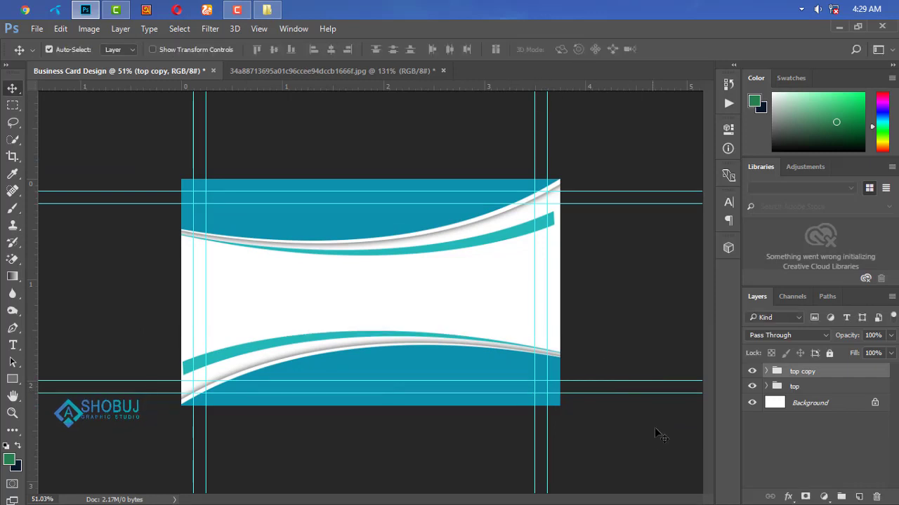
left_click(766, 372)
left_click(820, 390)
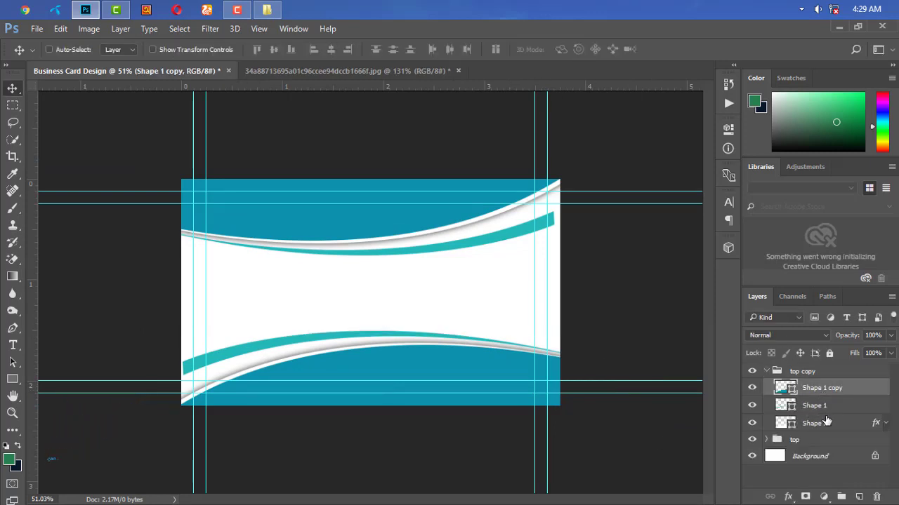
left_click(827, 424, "ctrl")
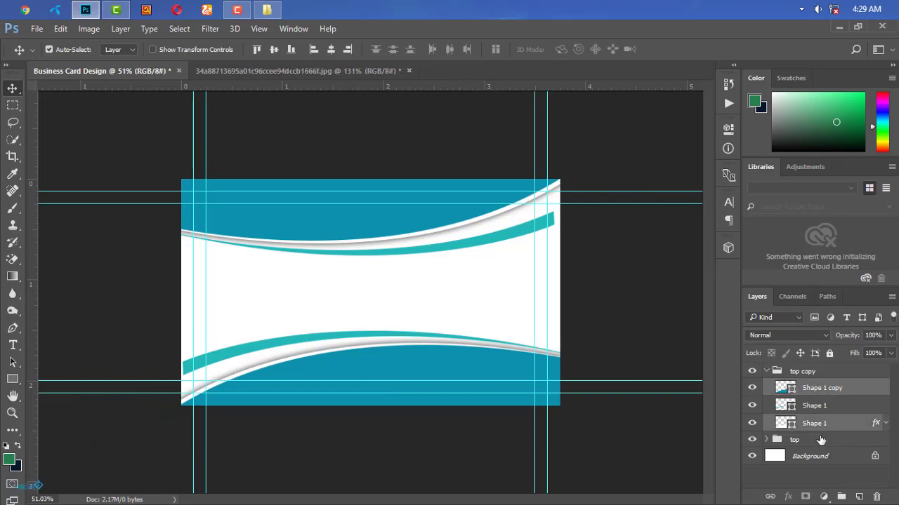
left_click(60, 29)
left_click(140, 294)
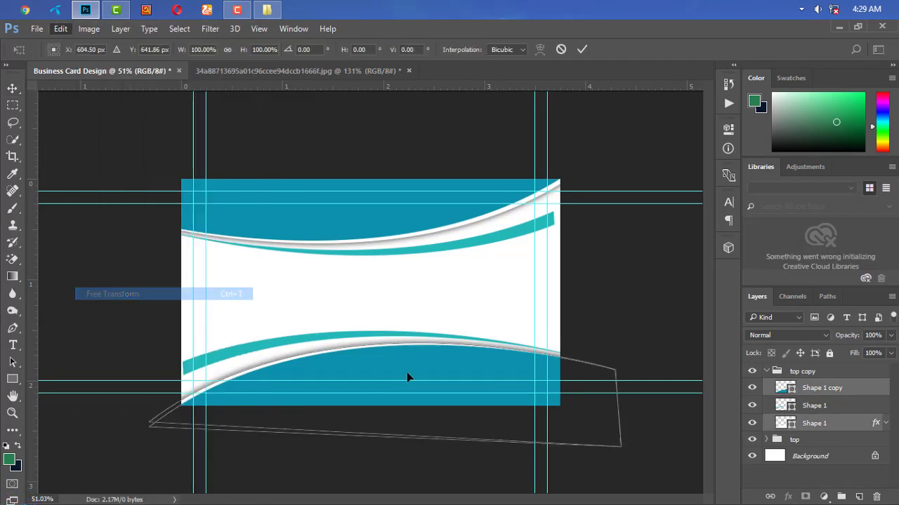
- Widen the bottom curves, tilt them about 3° clockwise and nudge them lower
left_click_drag(620, 395, 691, 394)
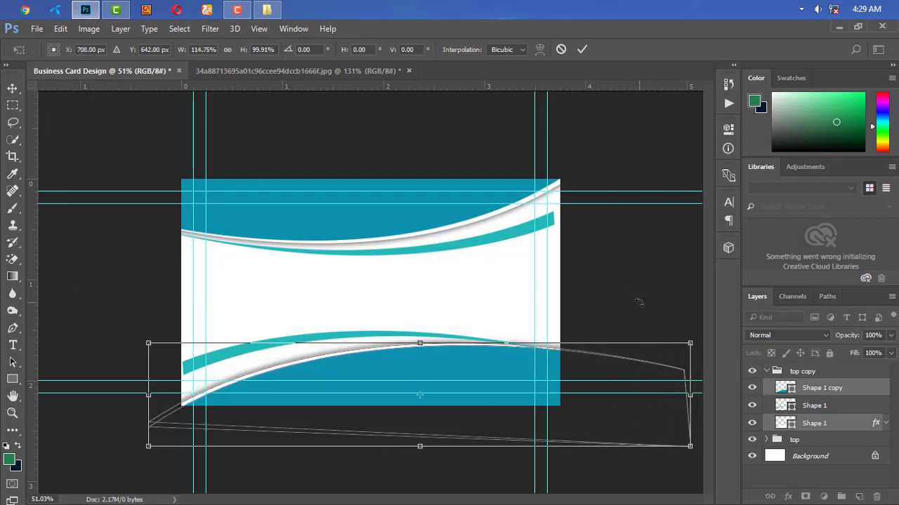
left_click_drag(638, 302, 641, 311)
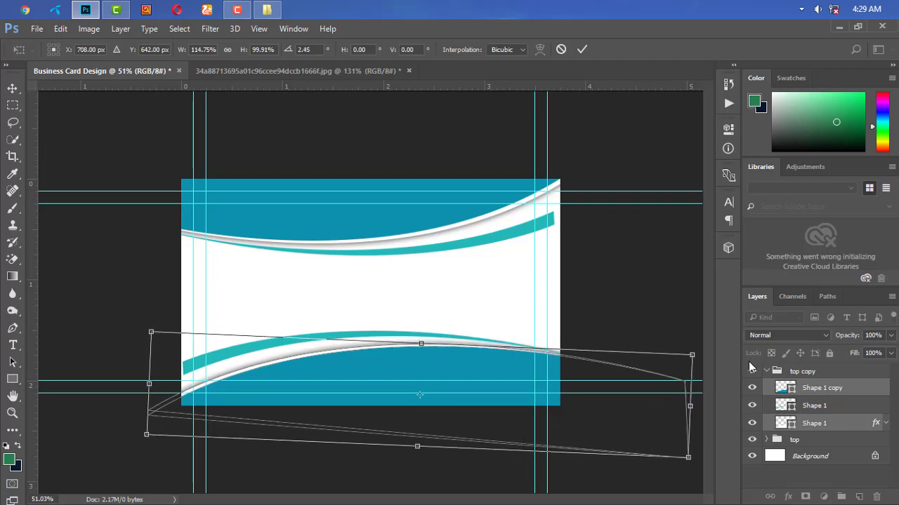
key("Down")
key("Down")
key("Down")
key("Down")
key("Down")
key("Down")
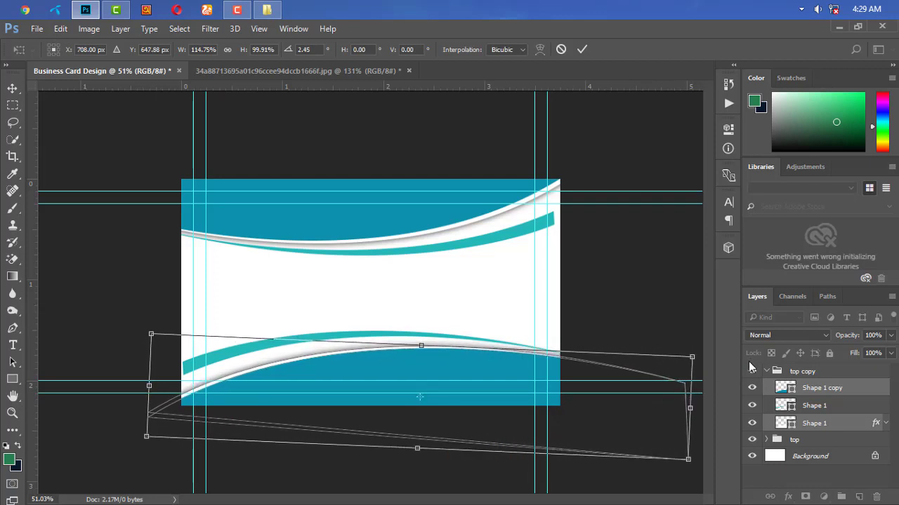
key("Down")
key("Down")
key("Down")
key("Down")
key("Down")
key("Down")
key("Down")
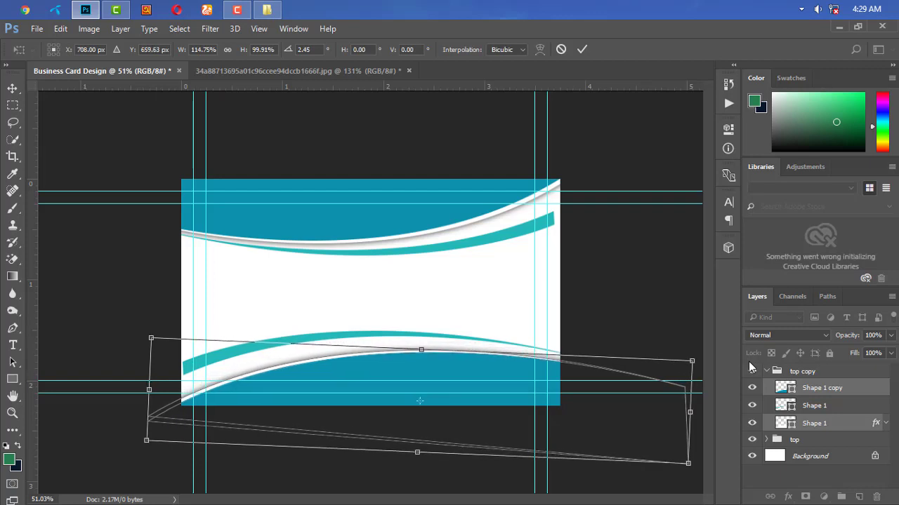
key("Up")
left_click_drag(612, 337, 610, 340)
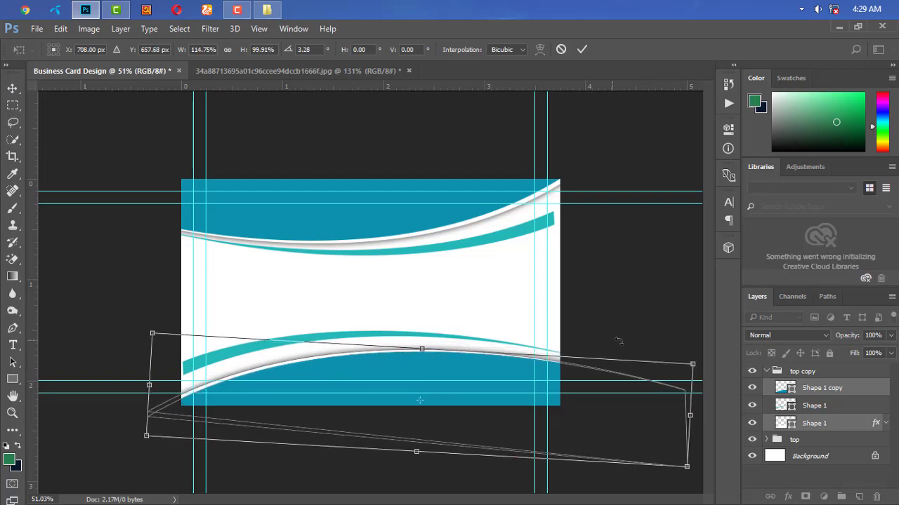
key("Down")
key("Down")
key("Down")
key("Down")
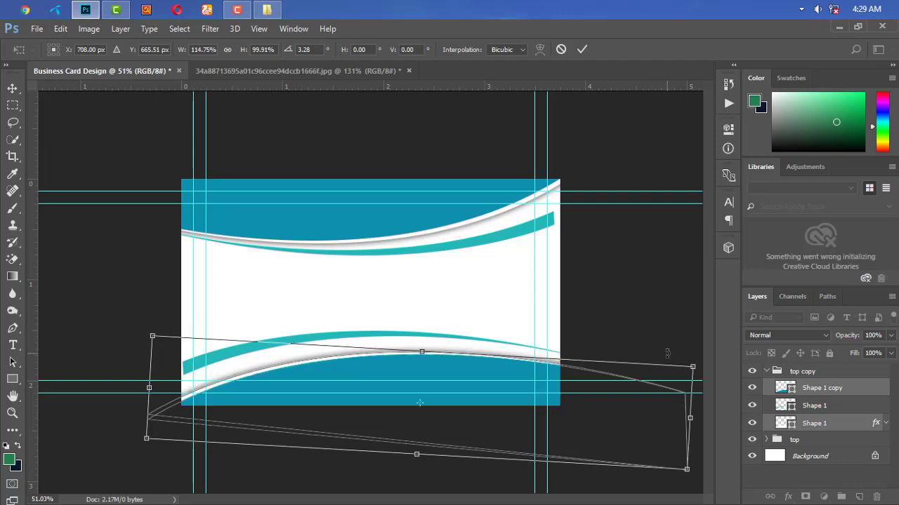
key("Down")
key("Down")
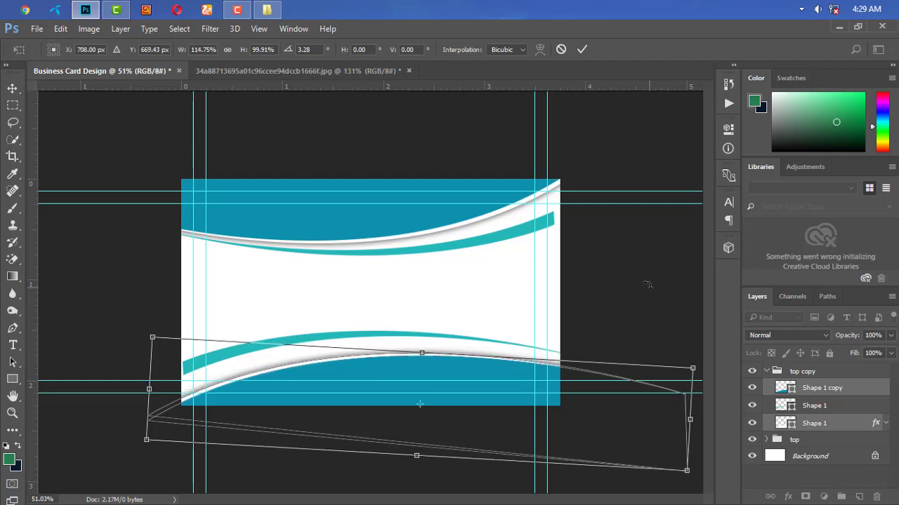
left_click(582, 50)
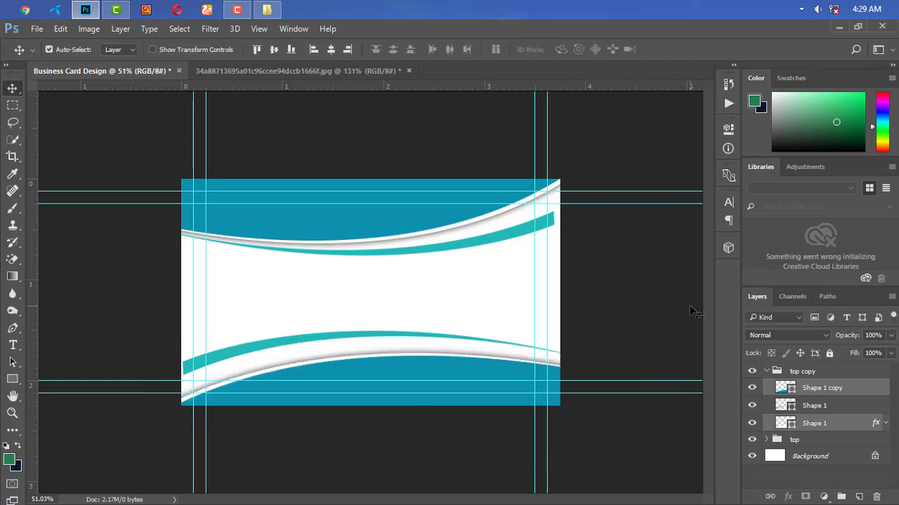
- Nudge the middle Shape 1 curve down slightly
left_click(827, 406)
key("Down")
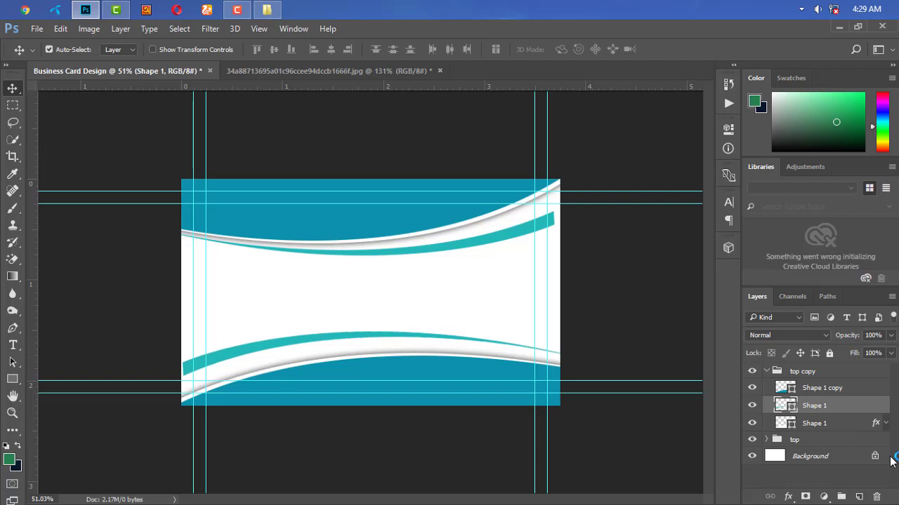
key("Down")
key("Down")
key("Down")
key("Down")
key("Down")
key("Down")
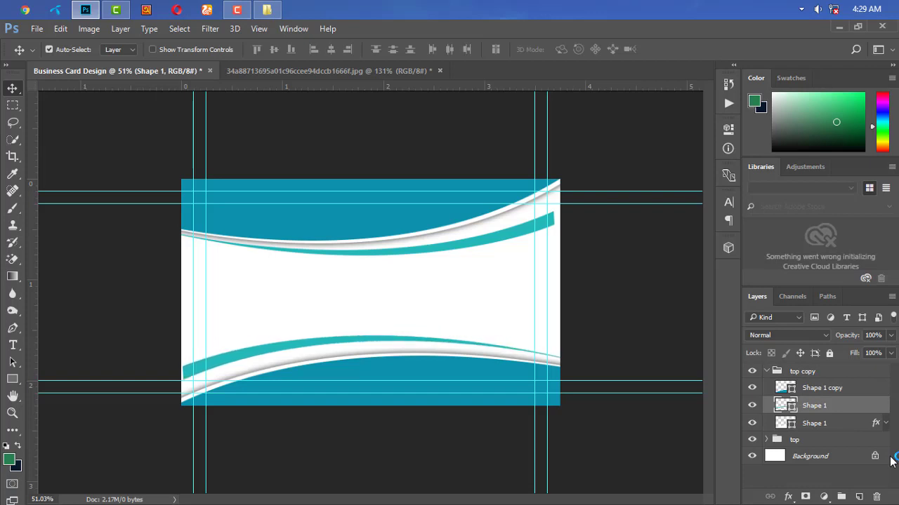
key("Down")
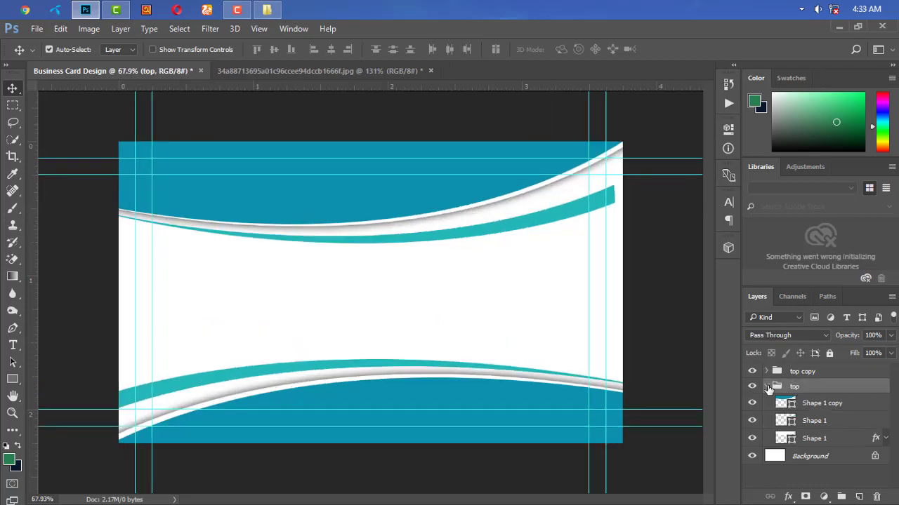
- Fill the bottom wave's Shape 1 copy with dark navy 08192d
left_click(769, 374)
left_click(767, 372)
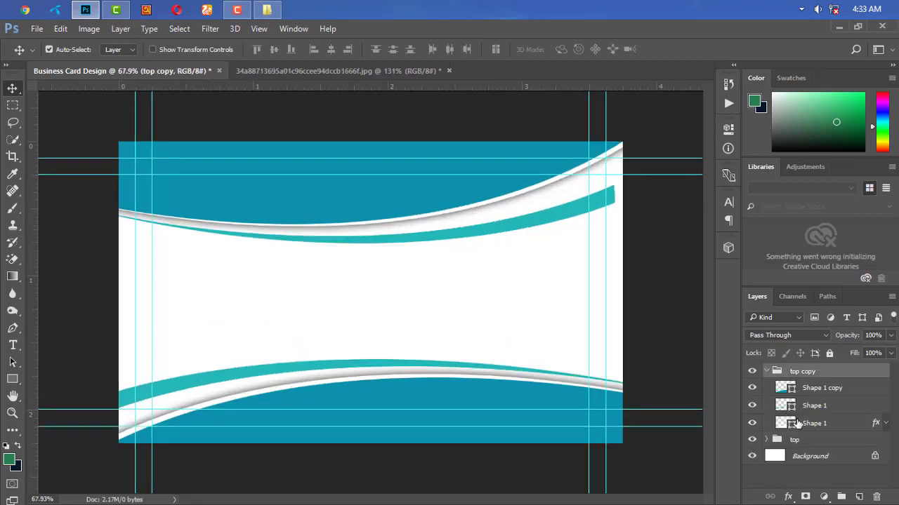
double_click(789, 388)
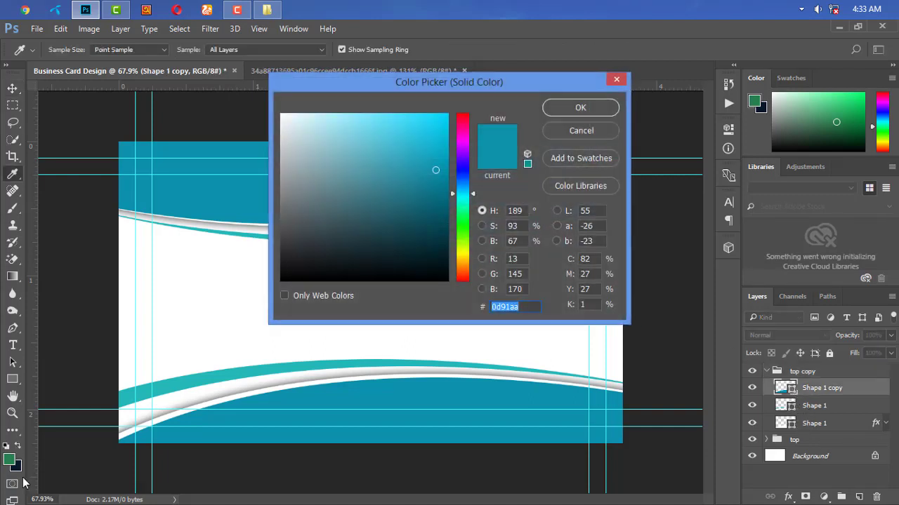
left_click(135, 442)
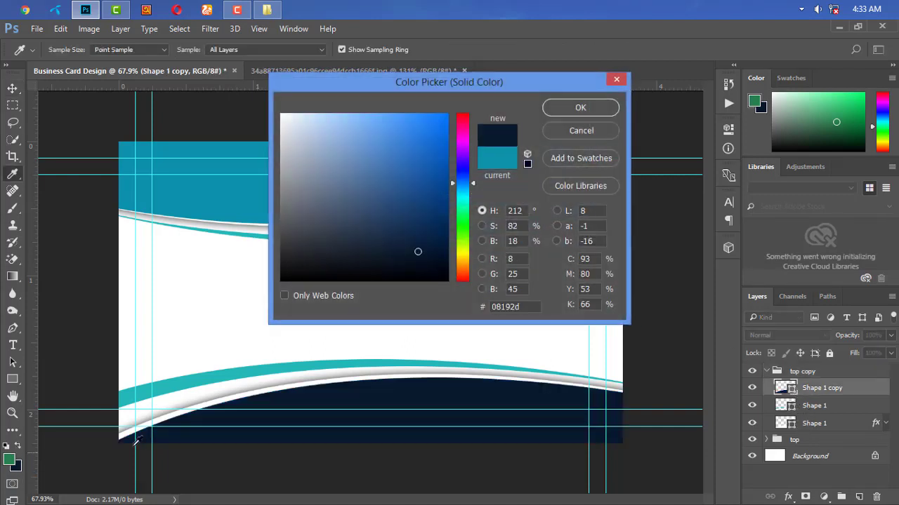
left_click(581, 109)
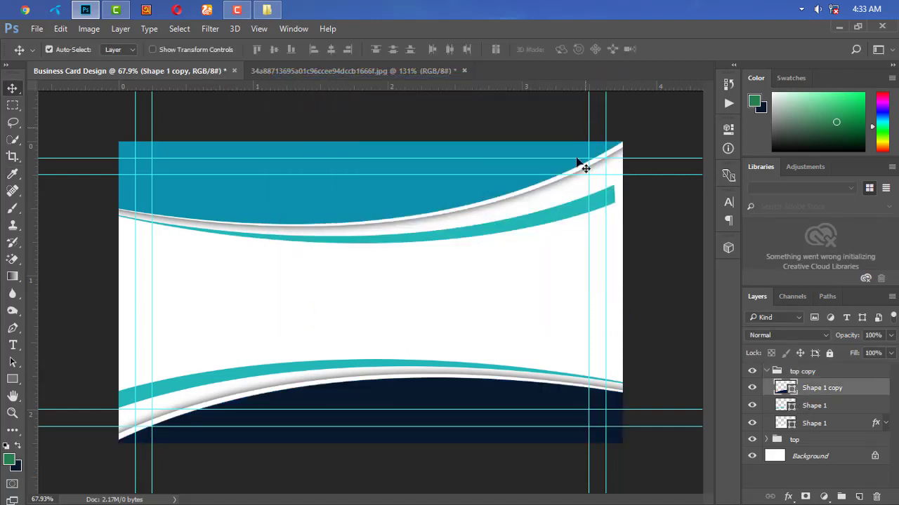
left_click(766, 372)
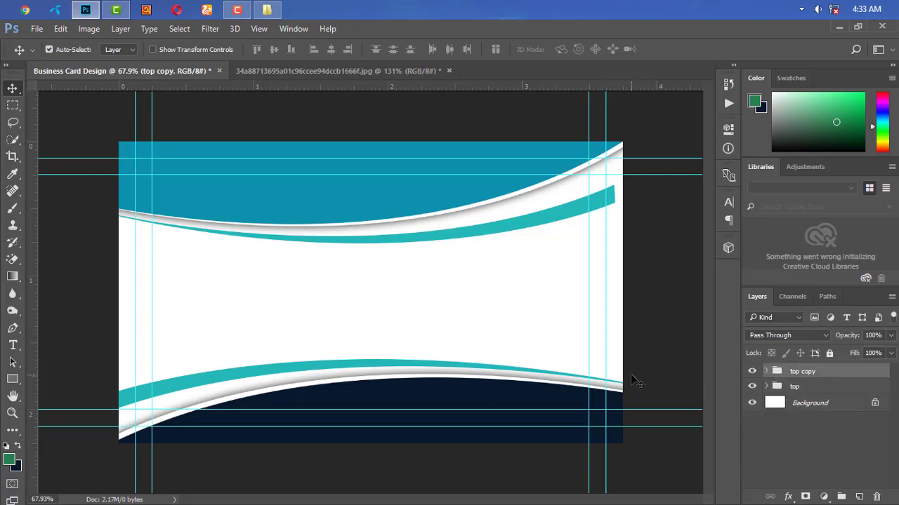
- Centre the diamond studio logo on the card
mouse_move(632, 379)
left_mouse_down()
mouse_move(524, 301)
mouse_move(416, 301)
left_mouse_up()
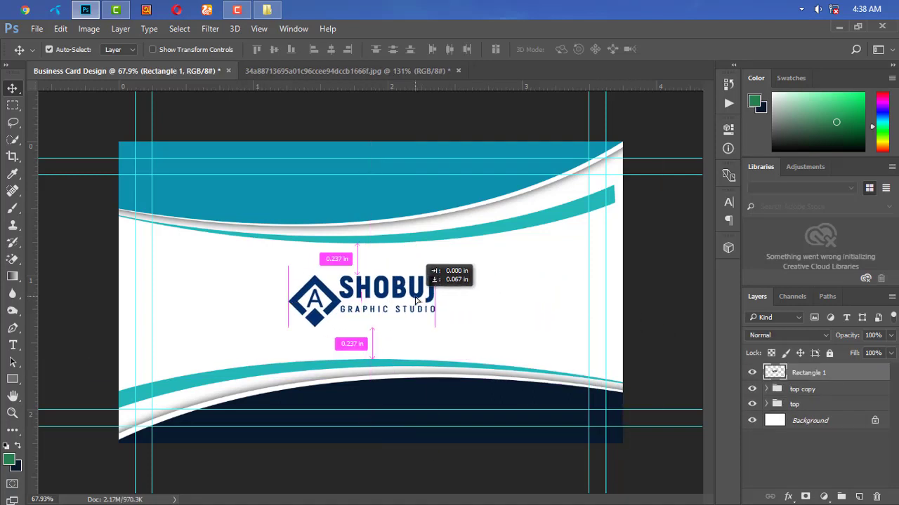
key("shift+Right")
key("shift+Right")
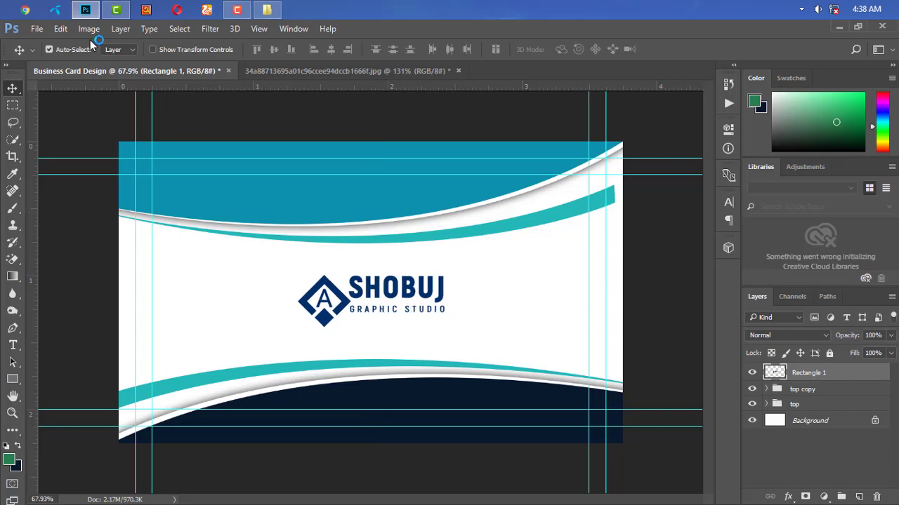
scroll(328, 213, "up", 1)
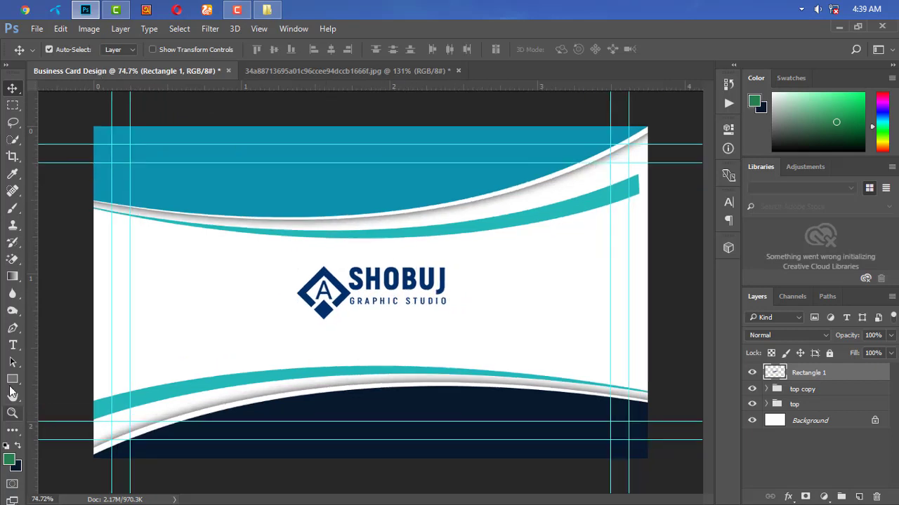
left_click(12, 344)
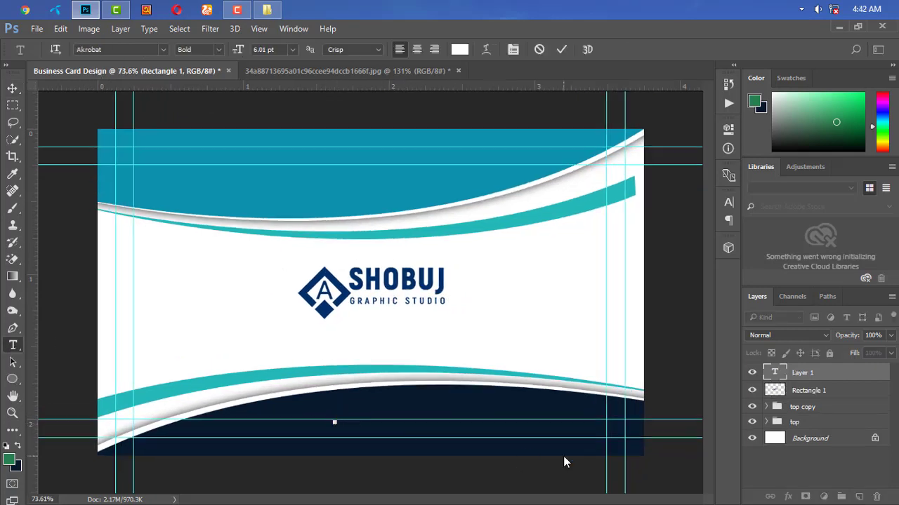
type("ww")
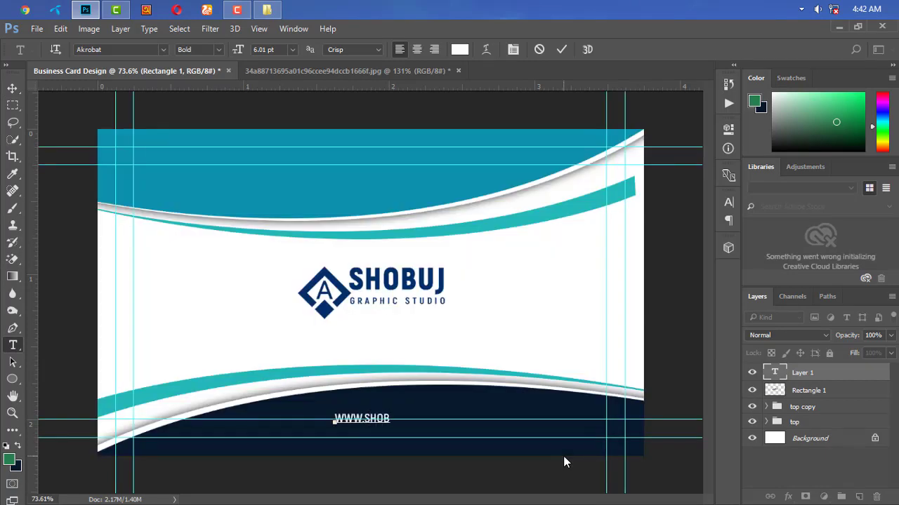
type("UJ")
type(".COM")
left_click(561, 49)
left_click(13, 88)
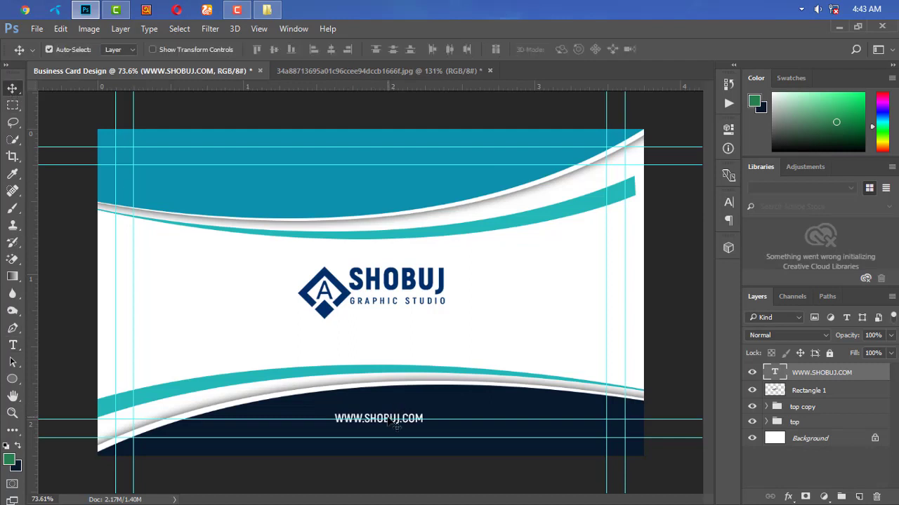
mouse_move(396, 425)
left_mouse_down()
mouse_move(428, 419)
mouse_move(421, 417)
left_mouse_up()
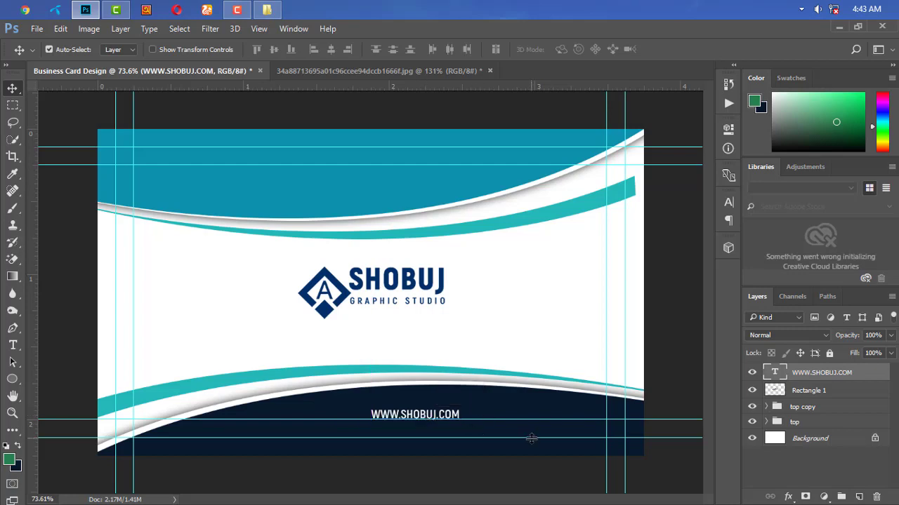
- Draw a small circle with the Ellipse tool right of the web address
scroll(555, 470, "up", 2)
scroll(562, 423, "up", 1)
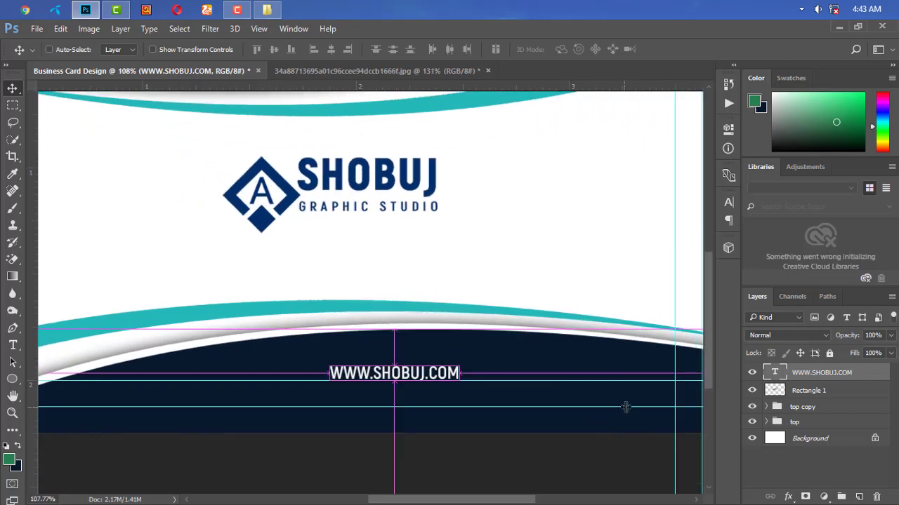
scroll(514, 367, "up", 2)
scroll(371, 375, "up", 1)
scroll(369, 385, "up", 1)
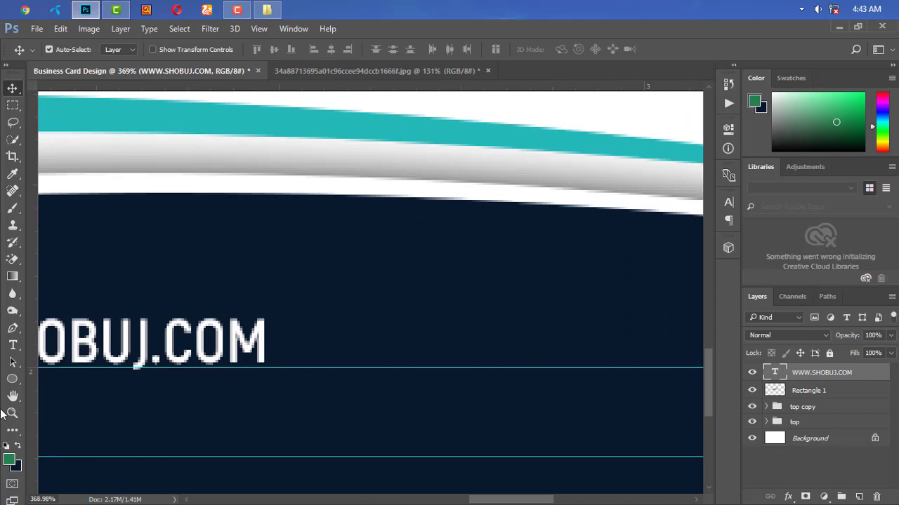
left_click(12, 379)
left_click(70, 402)
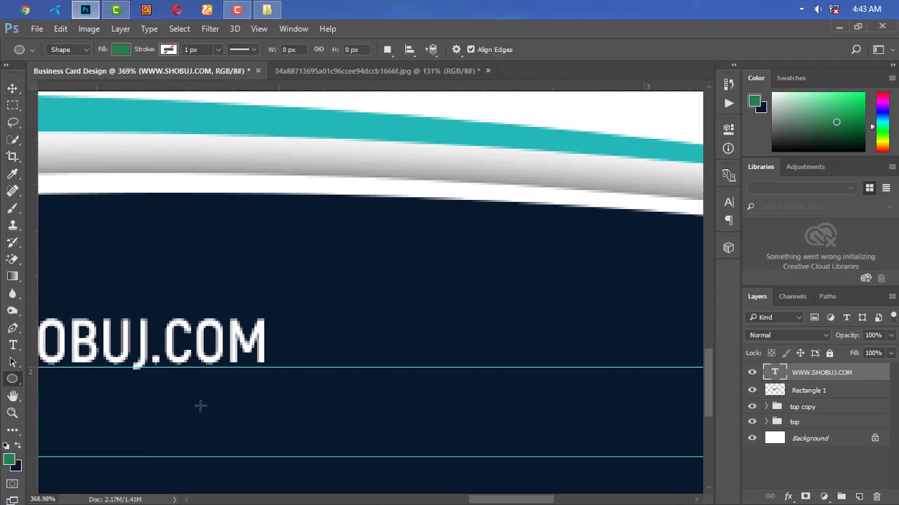
left_click_drag(269, 322, 295, 353)
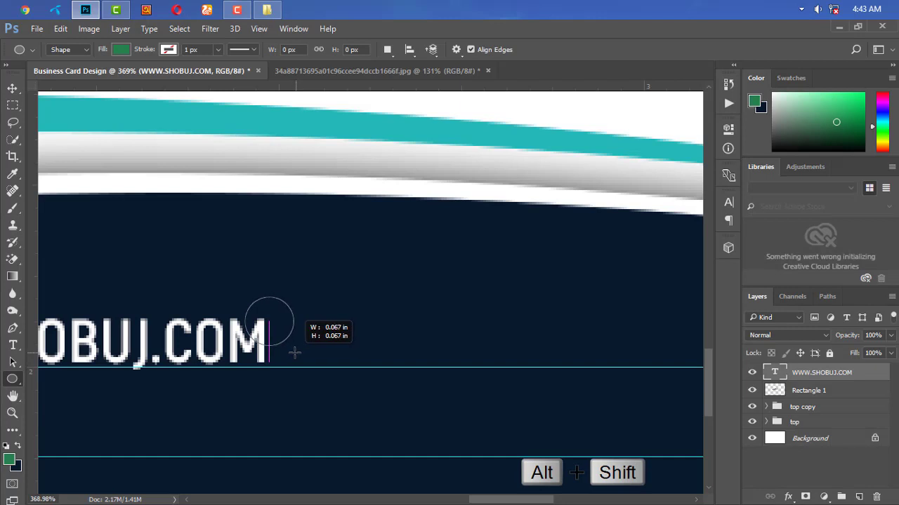
left_click_drag(295, 353, 293, 348)
left_click(690, 124)
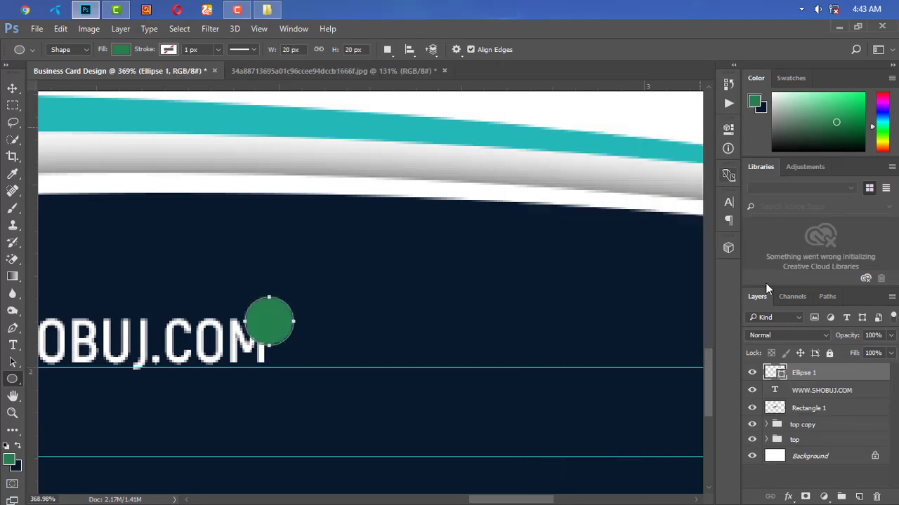
double_click(775, 373)
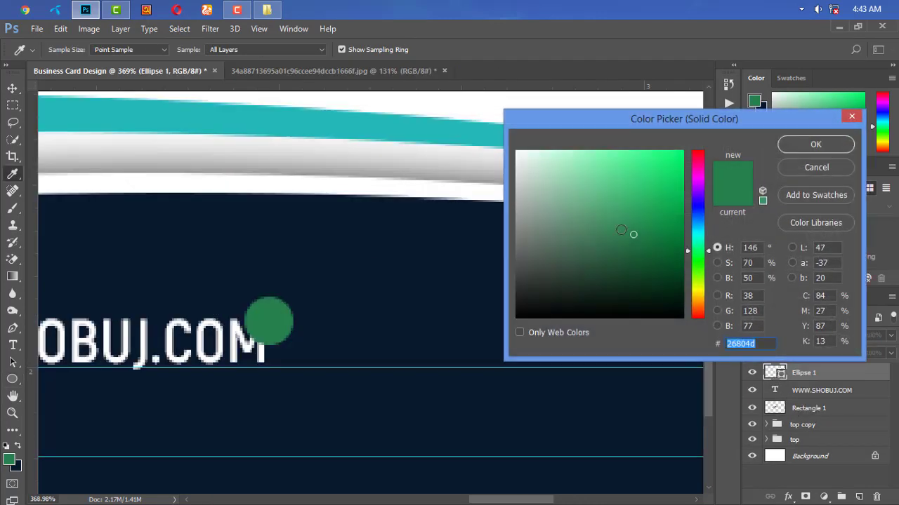
left_click_drag(633, 233, 503, 133)
left_click(791, 147)
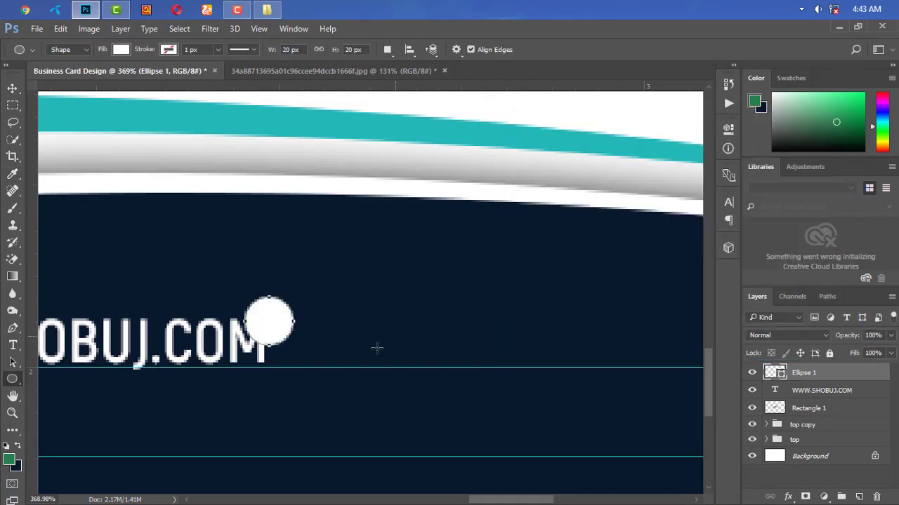
left_click(12, 88)
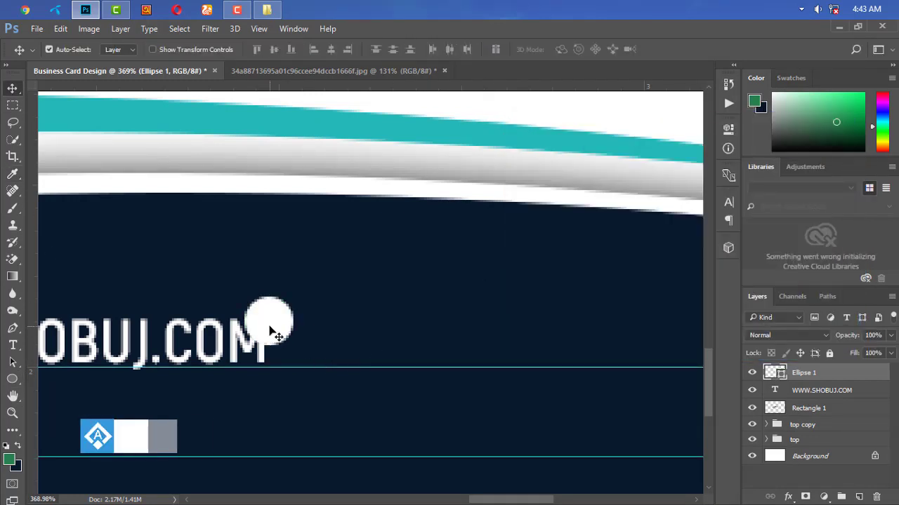
mouse_move(269, 322)
left_mouse_down()
mouse_move(294, 352)
mouse_move(437, 354)
mouse_move(417, 353)
left_mouse_up()
scroll(109, 172, "down", 1, "alt")
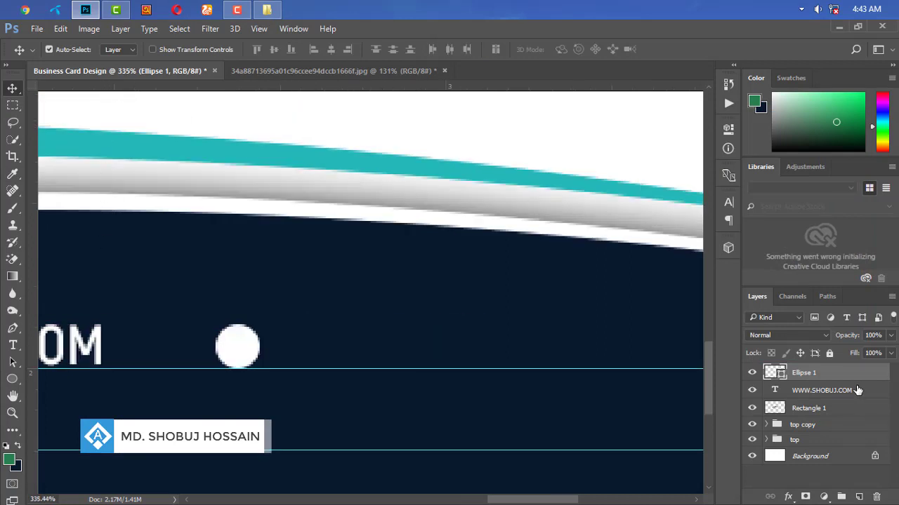
- Duplicate the white circle, scale the copy to 80%, and move it right
left_click_drag(860, 382, 859, 496)
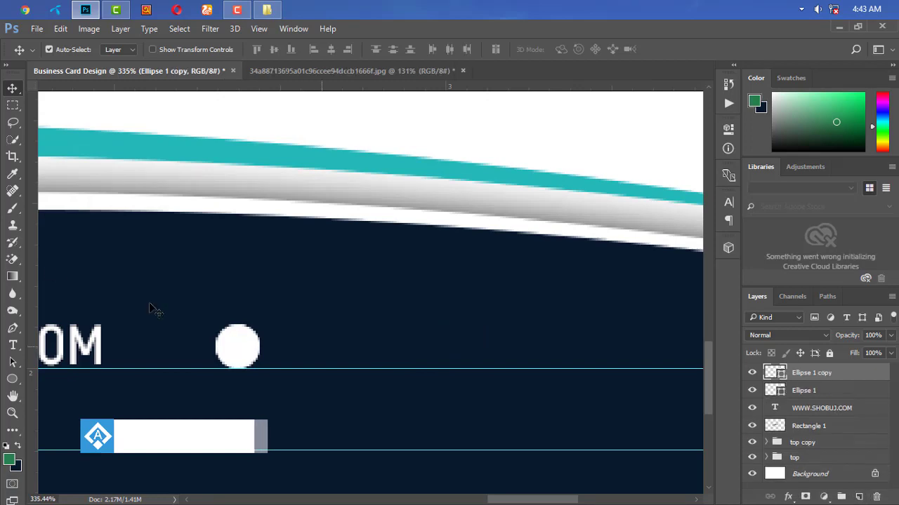
left_click(60, 28)
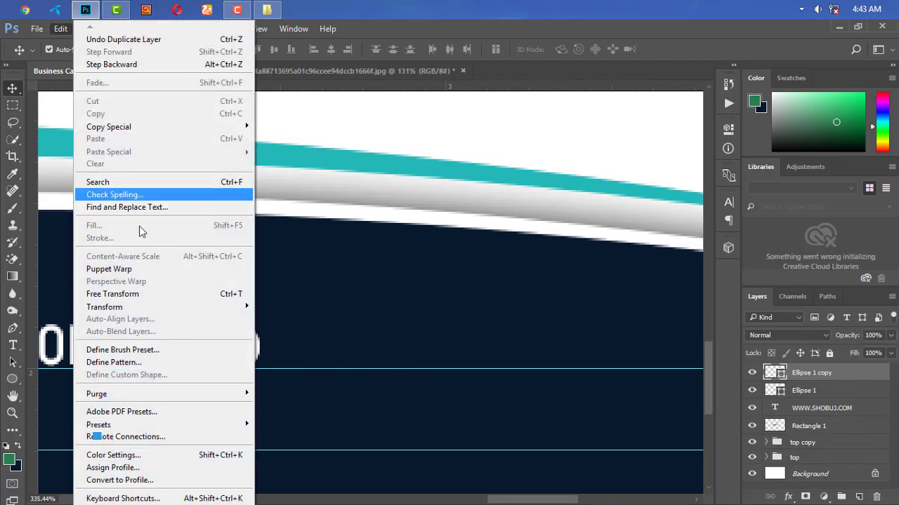
left_click(158, 291)
scroll(234, 388, "up", 2, "alt")
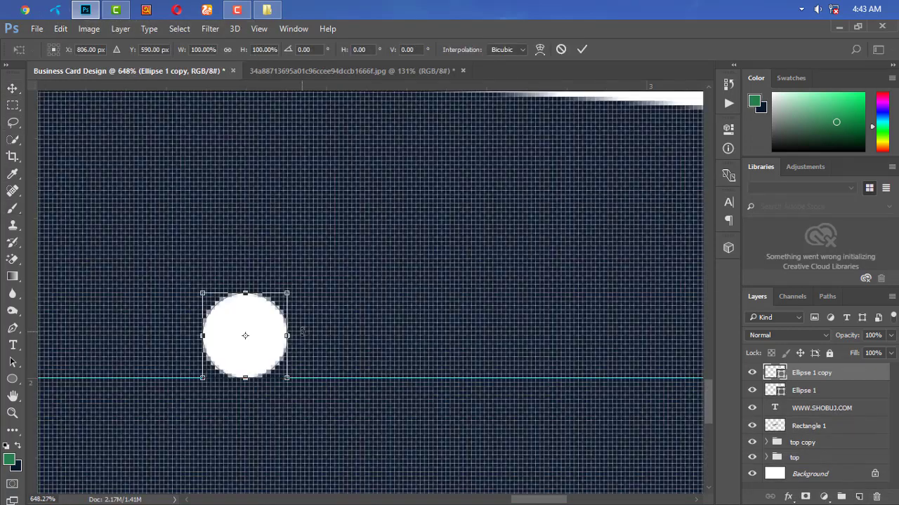
left_click_drag(291, 291, 280, 301)
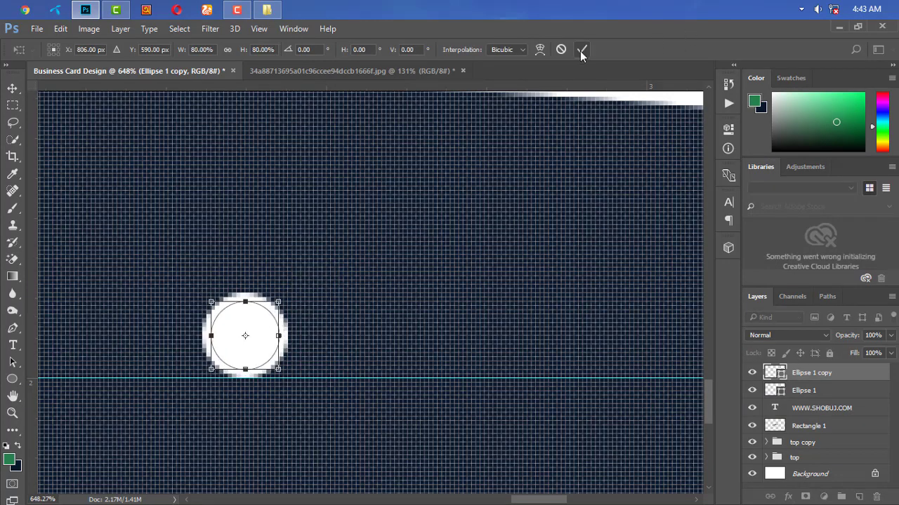
left_click(579, 51)
left_click_drag(245, 341, 440, 341)
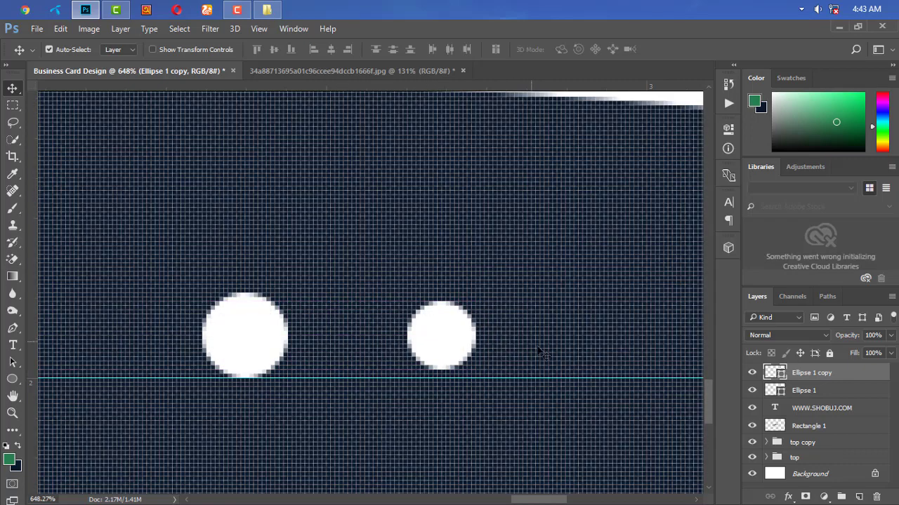
- Duplicate the smaller dot, scale it to 75%, and move it further right
left_click_drag(859, 381, 858, 497)
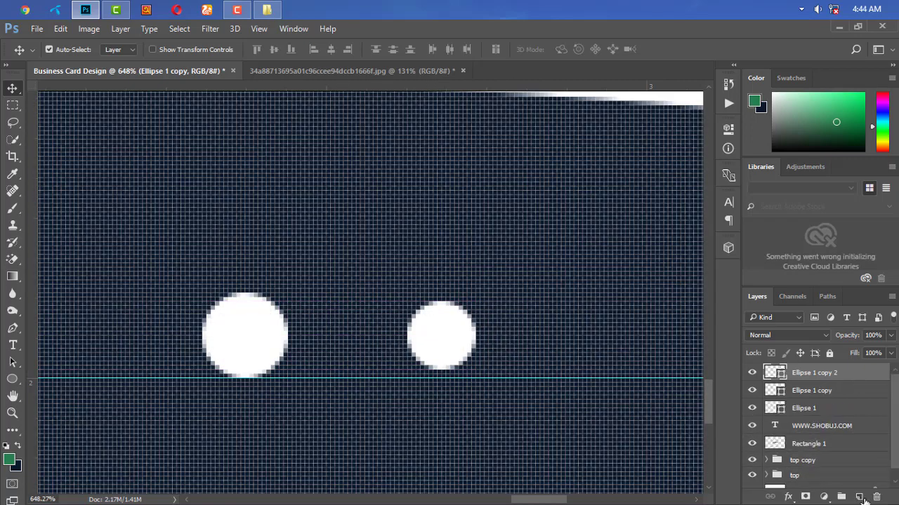
left_click(60, 28)
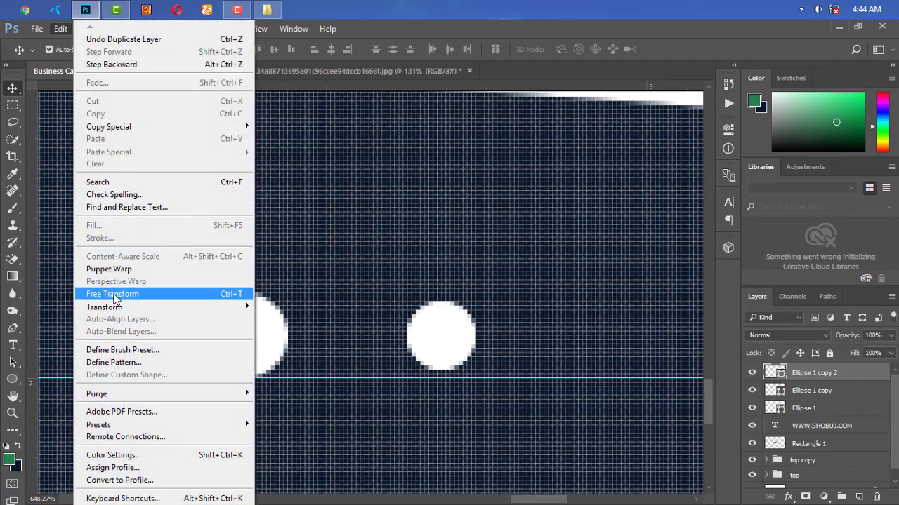
left_click(99, 293)
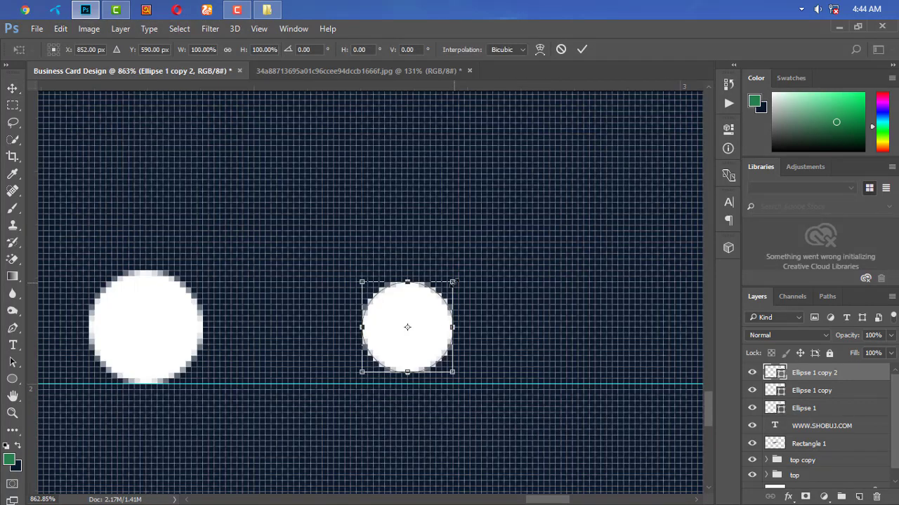
left_click_drag(452, 282, 441, 294)
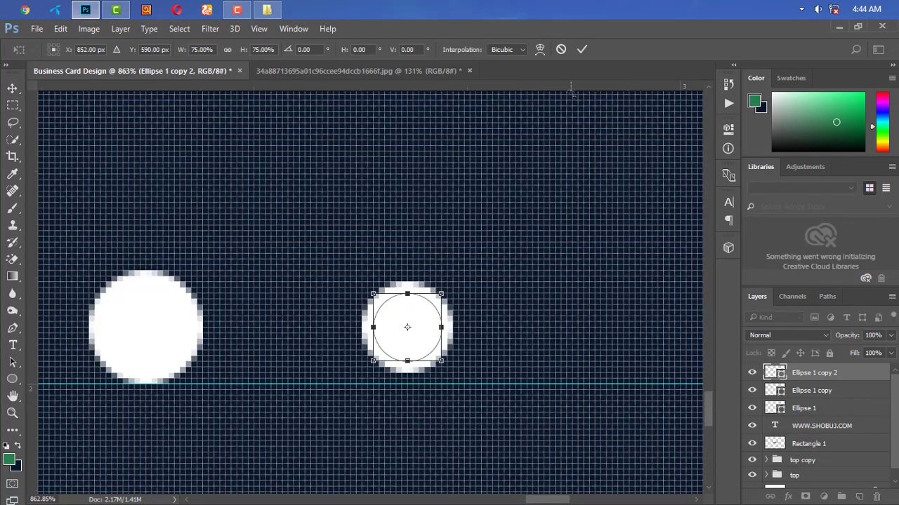
left_click(581, 49)
mouse_move(415, 338)
left_mouse_down()
mouse_move(603, 343)
mouse_move(621, 335)
left_mouse_up()
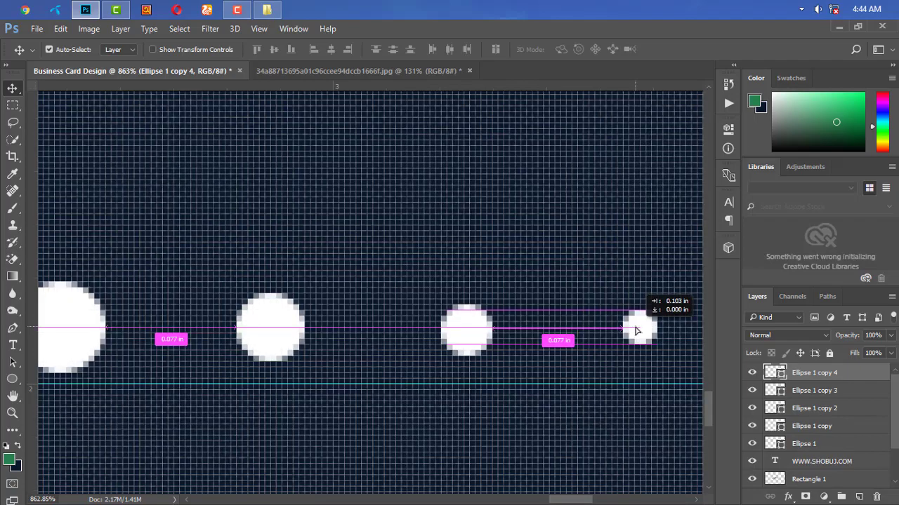
- Alt-drag two more smaller dots trailing to the right
left_click_drag(571, 311, 639, 323)
scroll(492, 397, "down", 1)
scroll(491, 397, "down", 2)
scroll(488, 395, "down", 1)
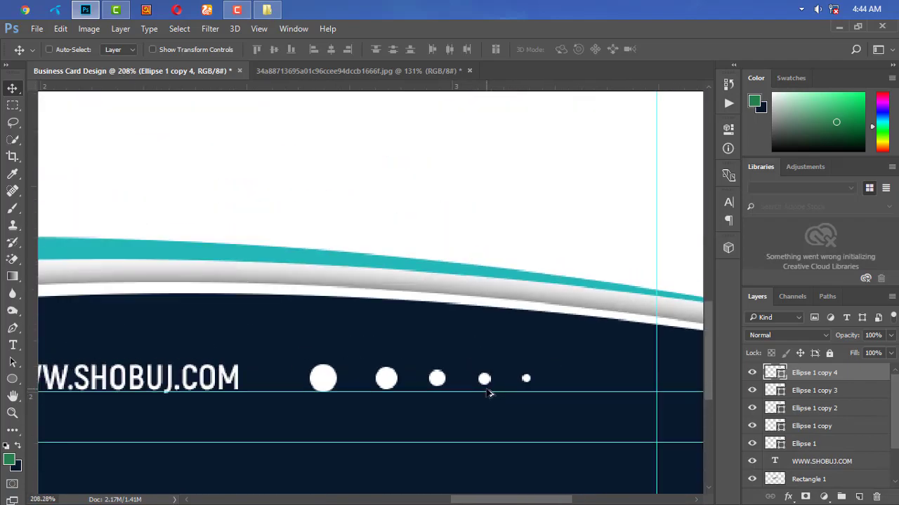
scroll(488, 395, "down", 2)
scroll(489, 394, "down", 1)
scroll(489, 394, "down", 1)
scroll(490, 390, "up", 1)
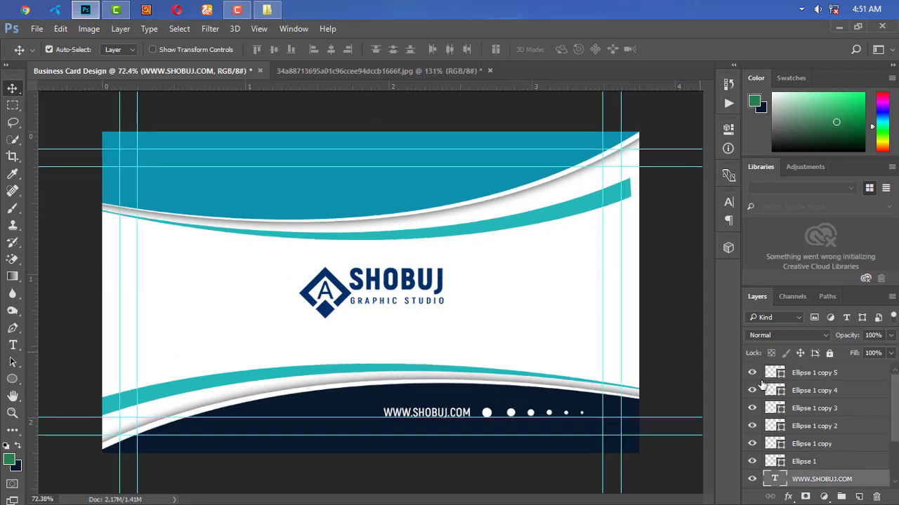
- Select the six dot layers and group them together
left_click(842, 375)
left_click(842, 390, "ctrl")
left_click(847, 408, "ctrl")
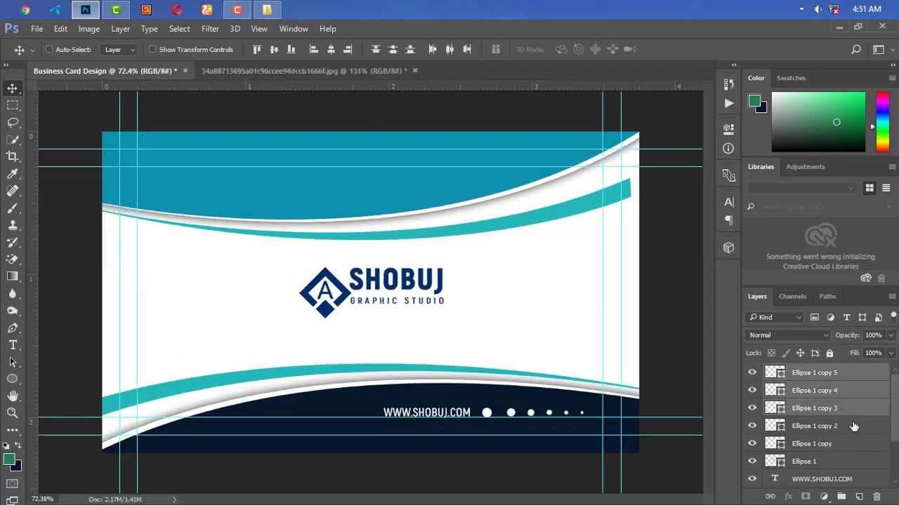
left_click(852, 426, "ctrl")
left_click(851, 448, "ctrl")
left_click(847, 465, "ctrl")
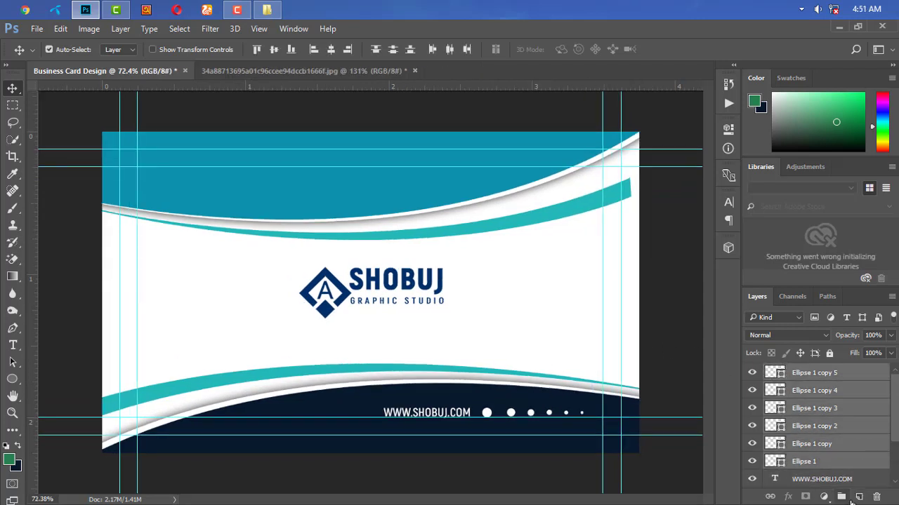
left_click(842, 497)
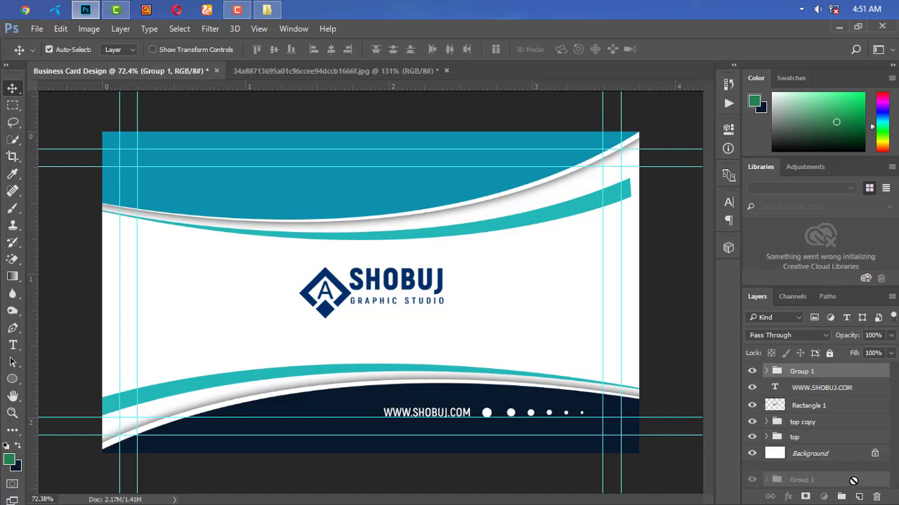
- Duplicate the dot group, flip it horizontally, and place it left of the address
left_click_drag(871, 379, 858, 496)
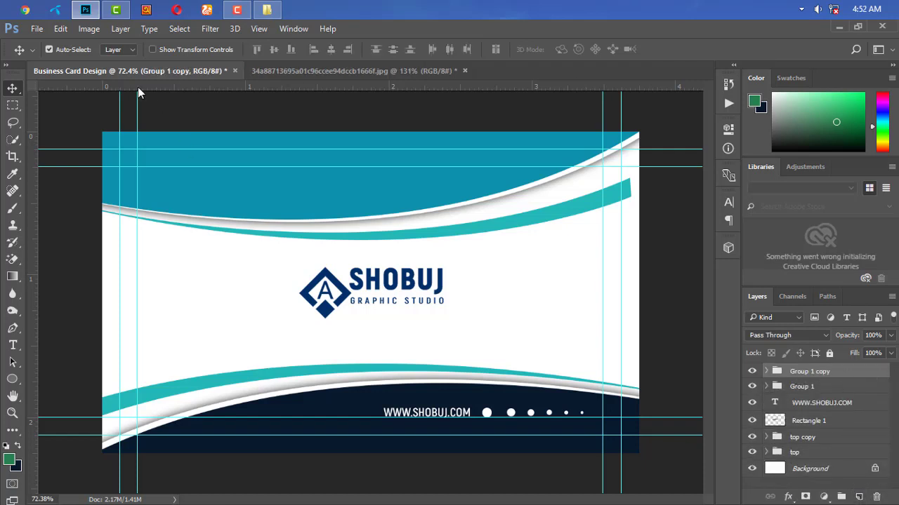
left_click(62, 29)
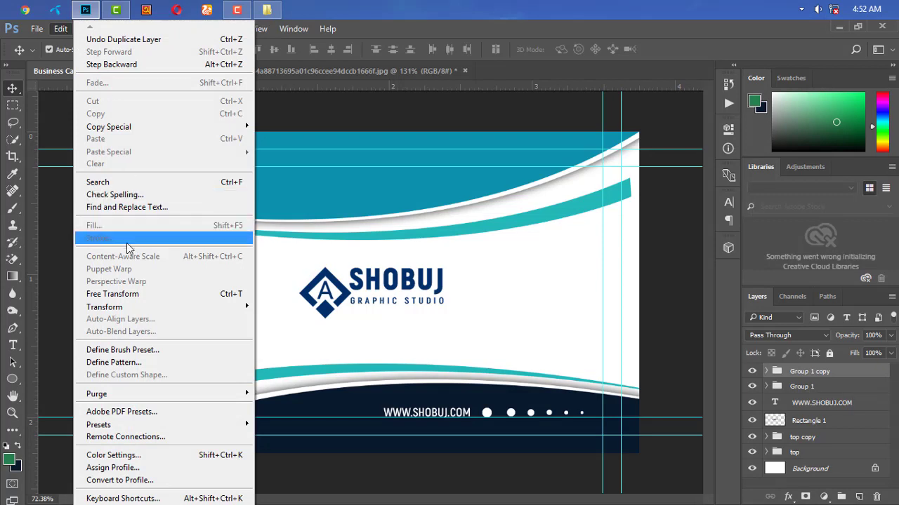
left_click(112, 294)
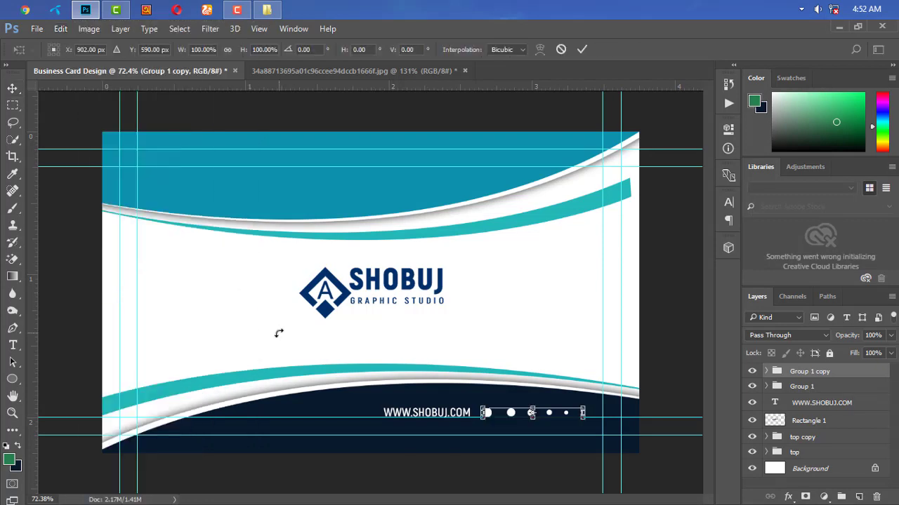
right_click(514, 417)
left_click(531, 392)
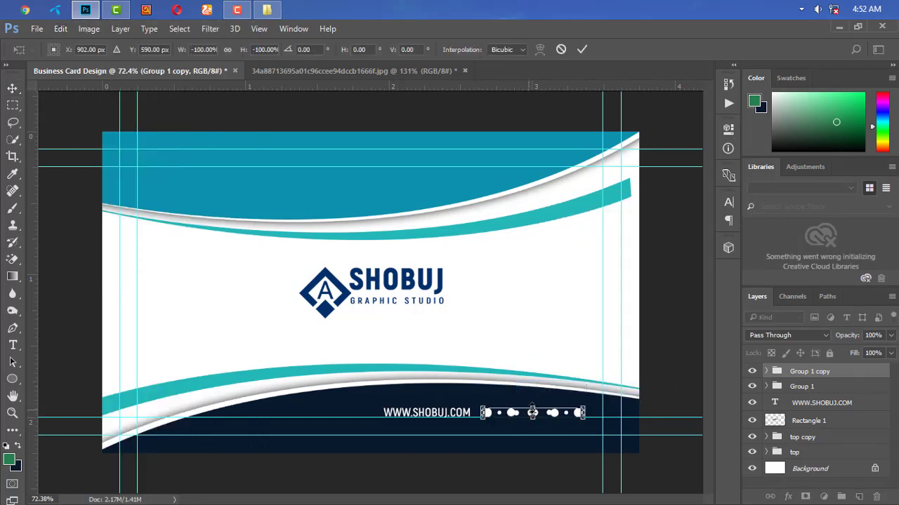
left_click_drag(517, 417, 475, 417)
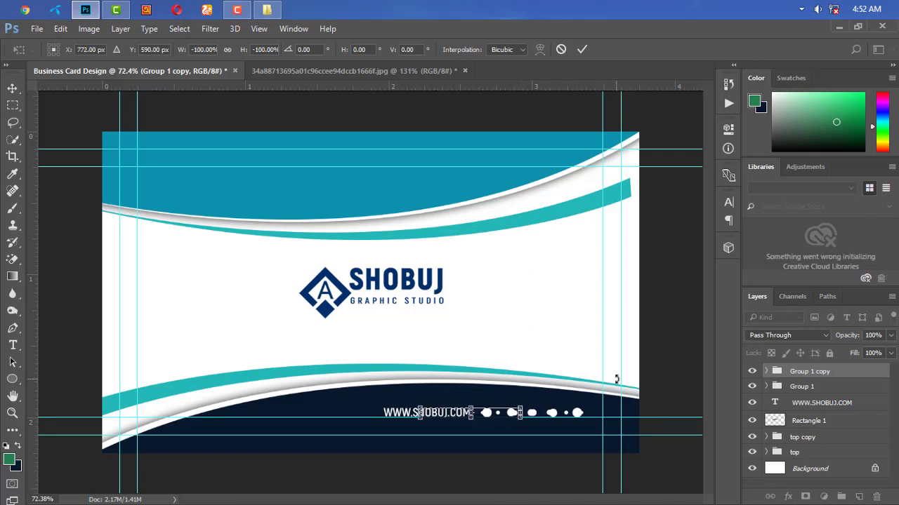
key("shift+Left")
key("shift+Left")
key("shift+Left")
key("shift+Left")
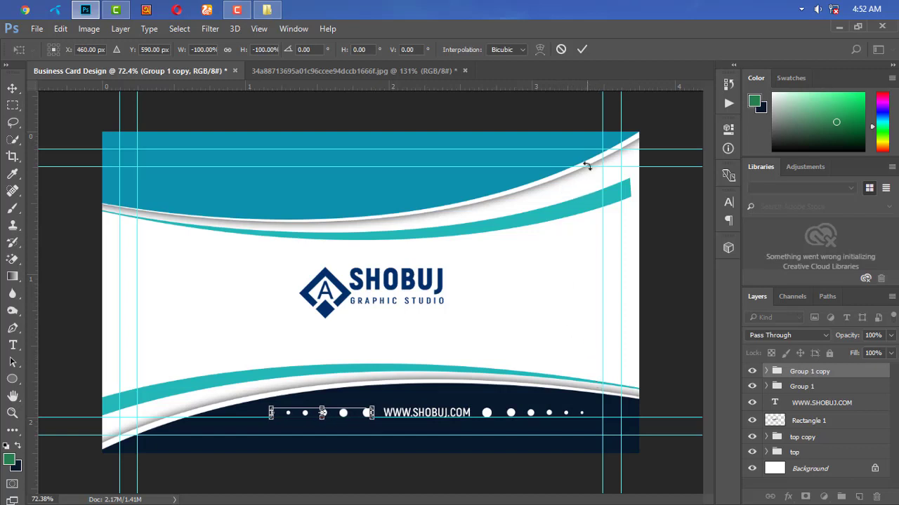
left_click(587, 48)
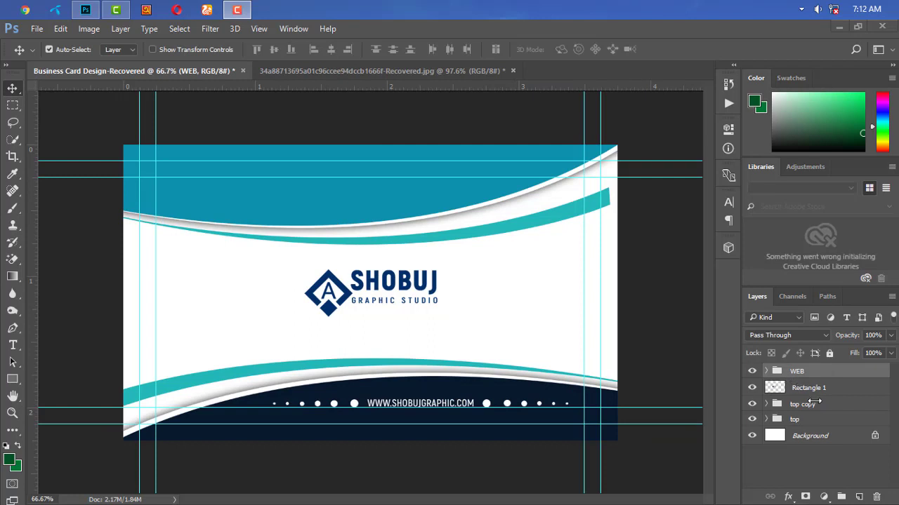
- Delete the website row and top copy groups, then select the 'top' wave group
left_click(830, 406, "ctrl")
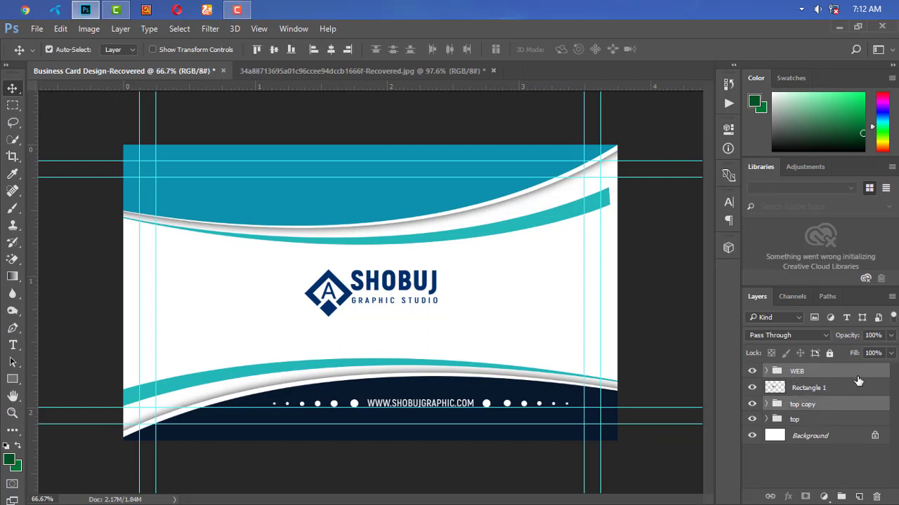
left_click_drag(858, 380, 878, 495)
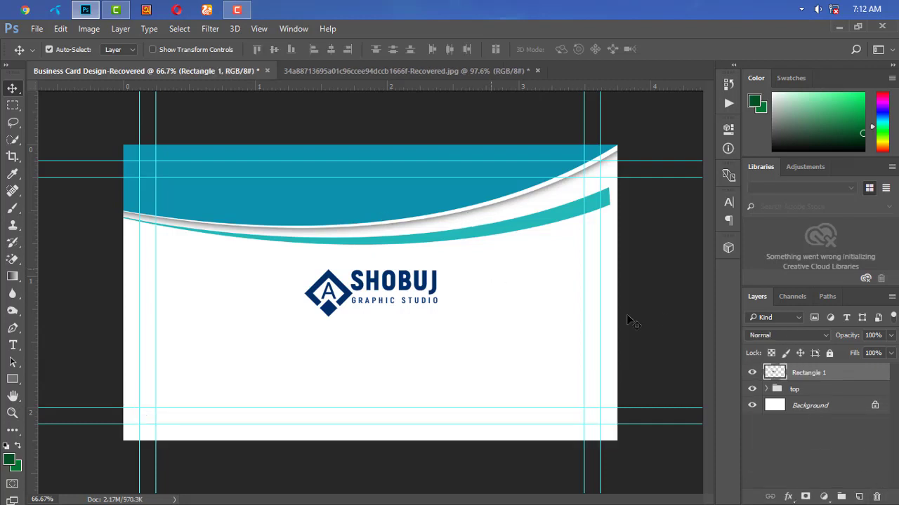
left_click(844, 390)
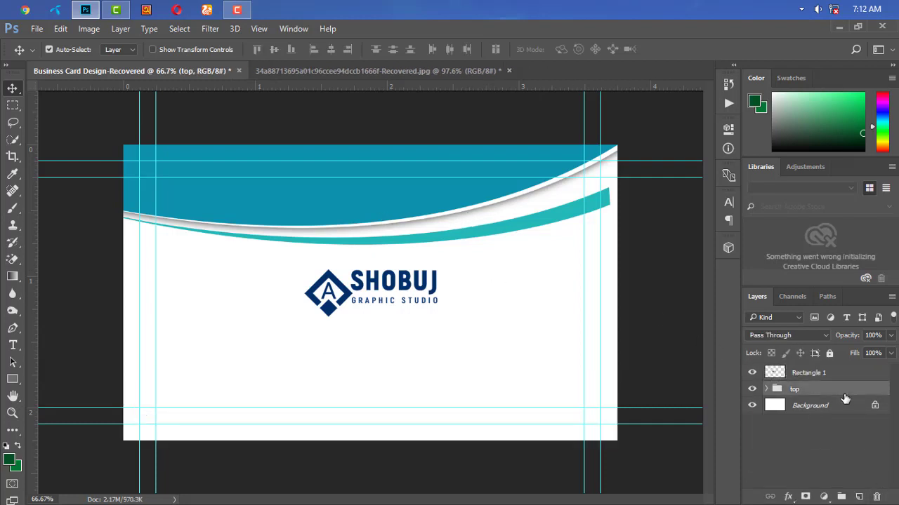
- Flip the 'top' wave group horizontally and vertically with Free Transform
left_click(61, 29)
left_click(180, 290)
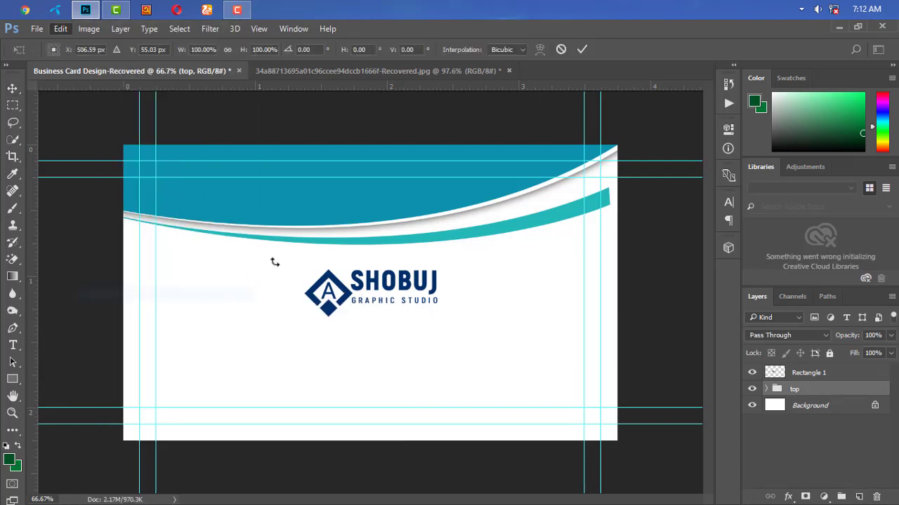
right_click(358, 164)
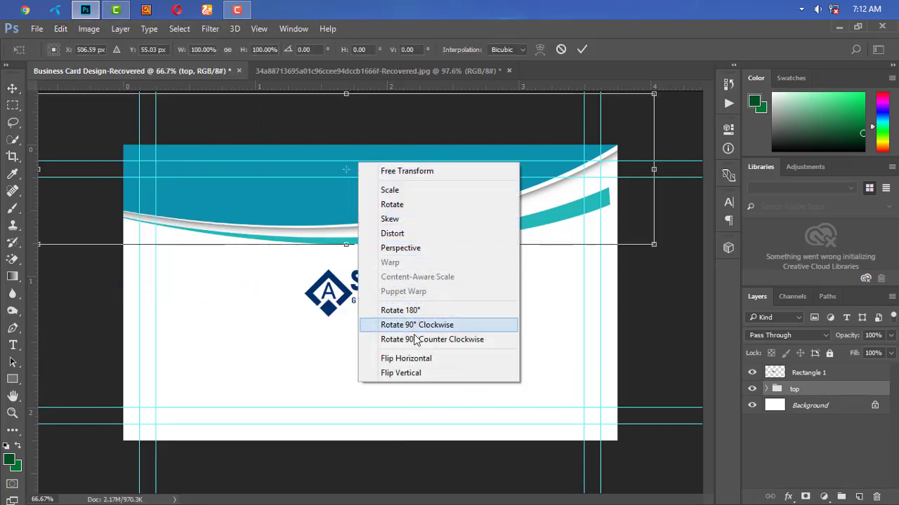
left_click(414, 360)
right_click(411, 216)
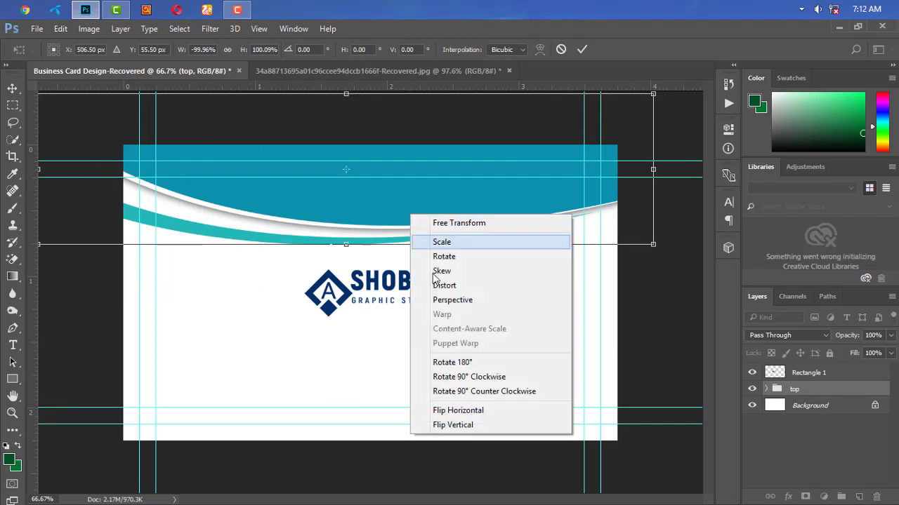
left_click(453, 425)
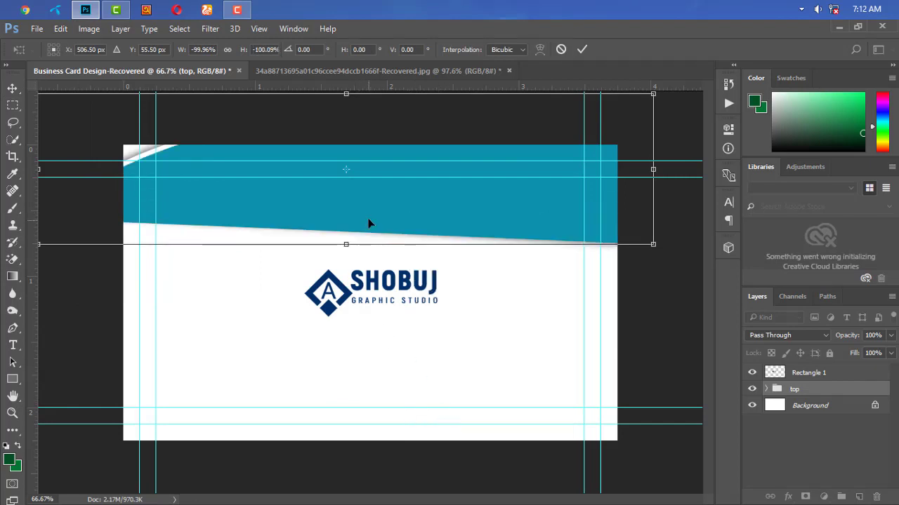
- Nudge the flipped wave down to the card's bottom edge and commit
key("Down")
key("Down")
key("Down")
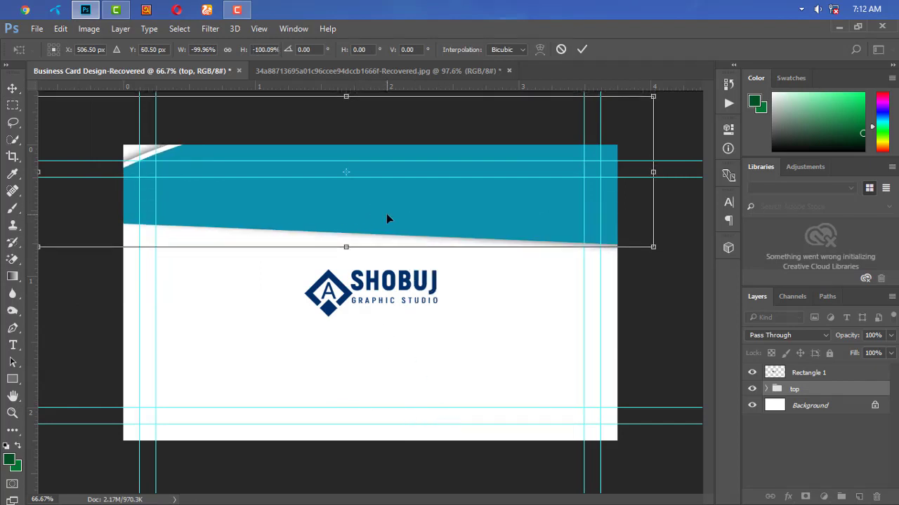
key("Down")
key("Down")
key("Down")
key("Down")
key("Down")
key("Down")
key("Down")
key("Down")
key("Down")
key("Down")
key("Down")
key("Down")
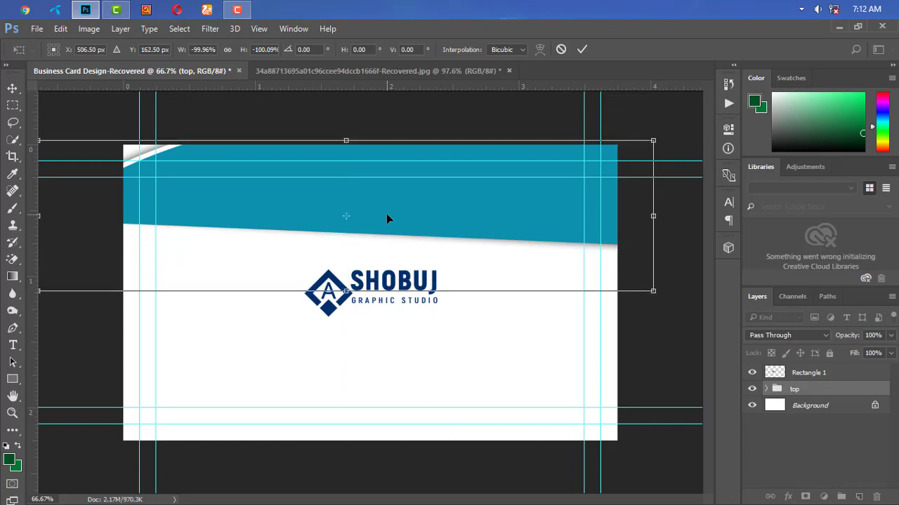
key("Down")
key("Down")
key("Down")
key("Down")
key("Down")
key("Down")
key("Down")
key("Down")
key("Down")
key("Down")
key("Down")
key("Down")
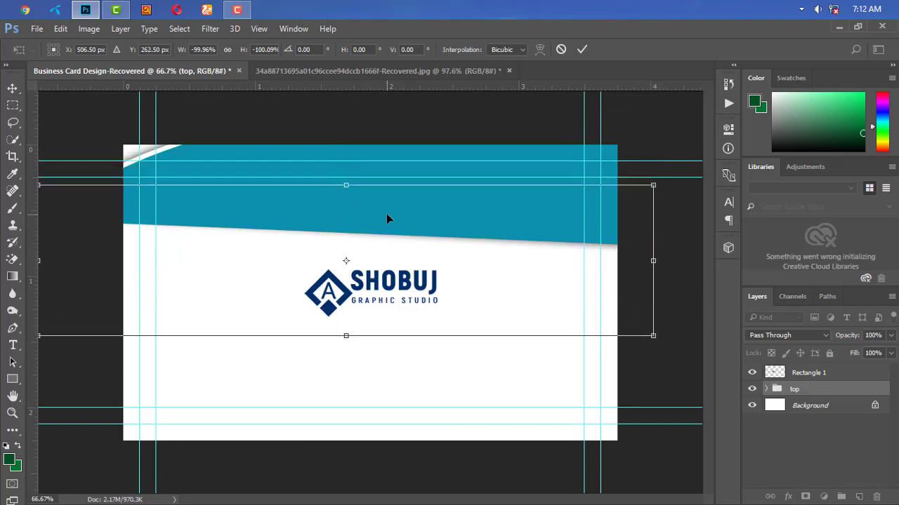
key("Down")
key("Down")
key("Down")
key("shift+Down")
key("shift+Down")
key("shift+Down")
key("Down")
key("Down")
key("Down")
key("Down")
key("Down")
key("Down")
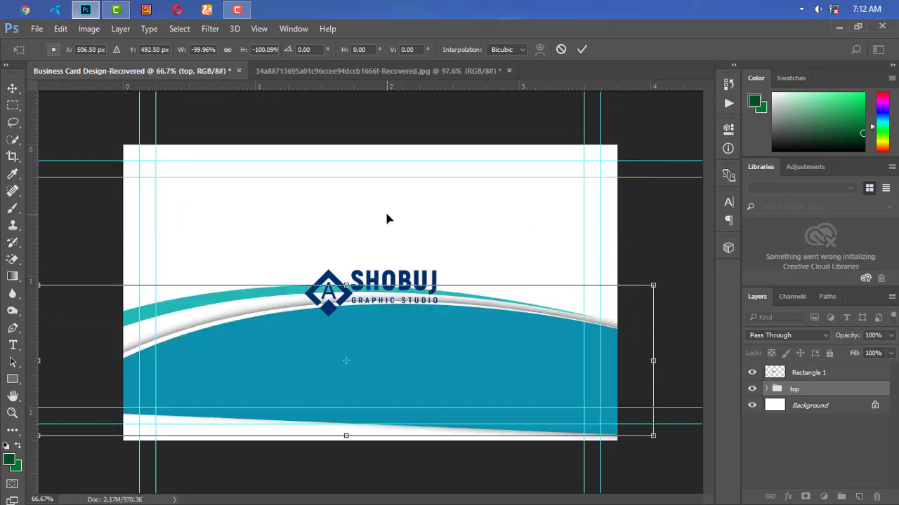
key("Down")
key("Down")
key("Down")
key("Down")
key("Down")
key("Down")
key("Down")
key("Down")
key("Down")
key("Down")
key("Down")
key("Down")
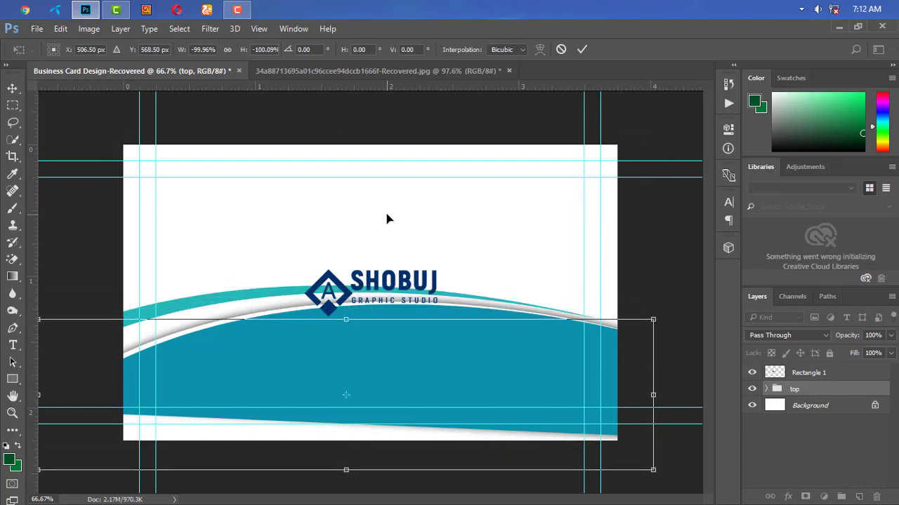
key("Down")
key("Down")
key("Down")
key("Right")
key("Right")
key("Right")
key("Right")
key("Right")
key("Right")
key("Right")
key("Right")
key("Right")
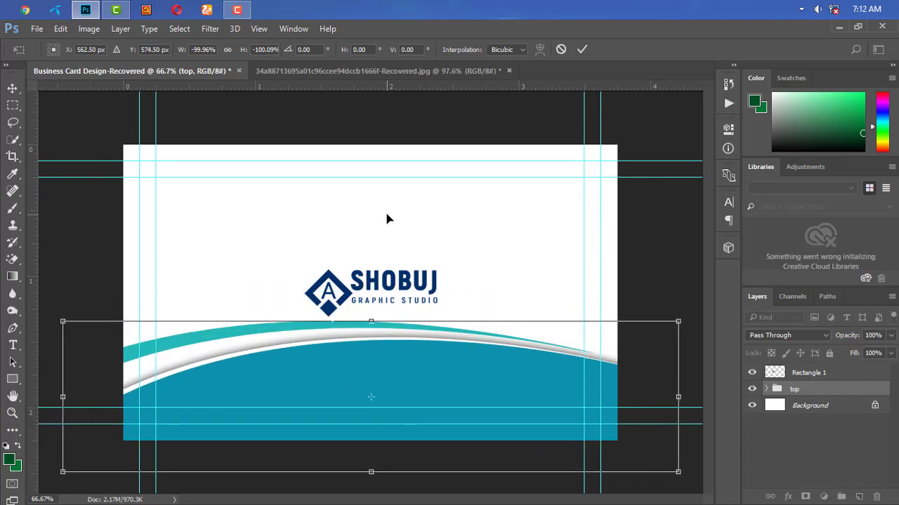
key("Right")
key("Right")
key("Right")
key("Right")
key("Right")
key("Right")
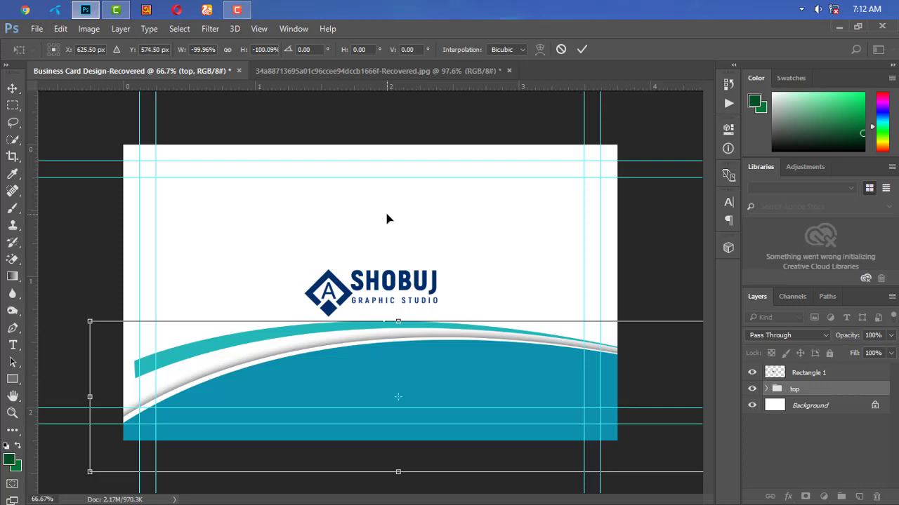
key("Down")
key("Down")
key("Down")
key("Down")
key("Down")
key("Down")
key("Down")
key("Down")
key("Down")
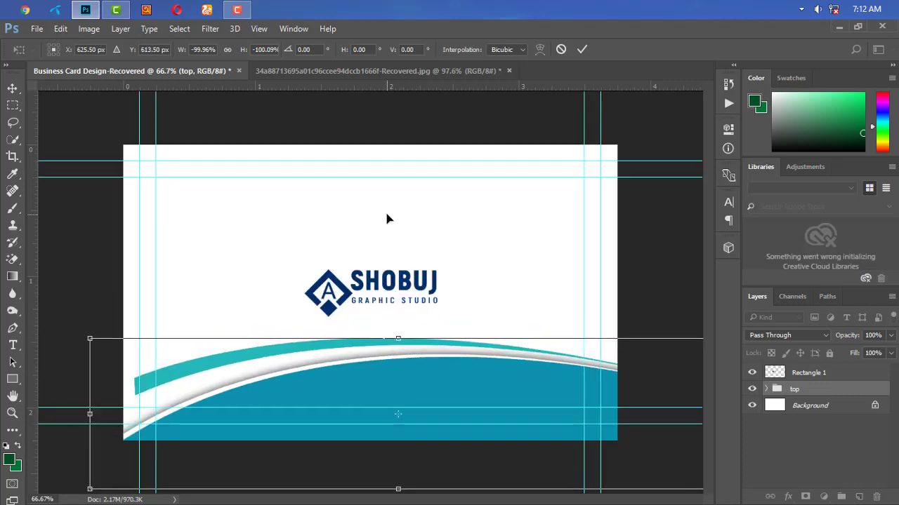
key("Left")
key("Left")
key("Left")
key("Left")
key("Left")
key("Left")
key("Left")
key("Left")
key("Left")
key("Left")
key("Left")
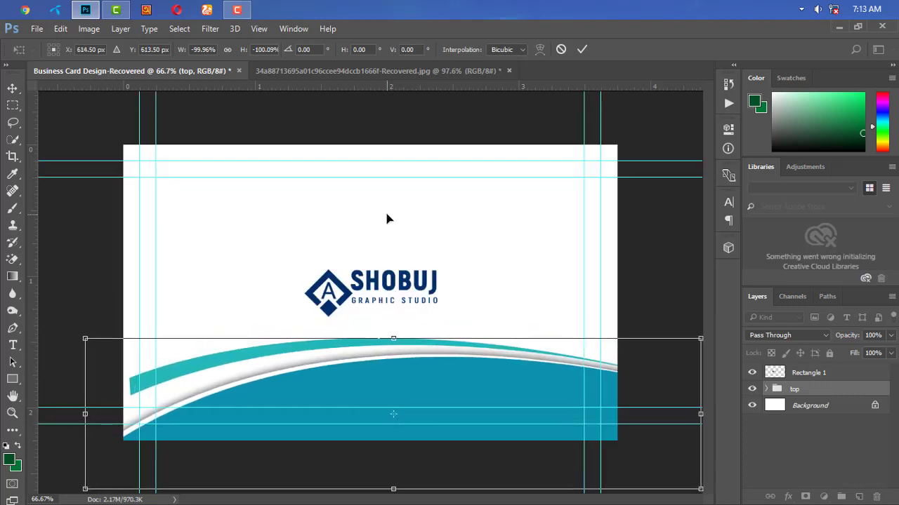
key("Down")
key("Down")
key("Down")
key("Down")
key("Down")
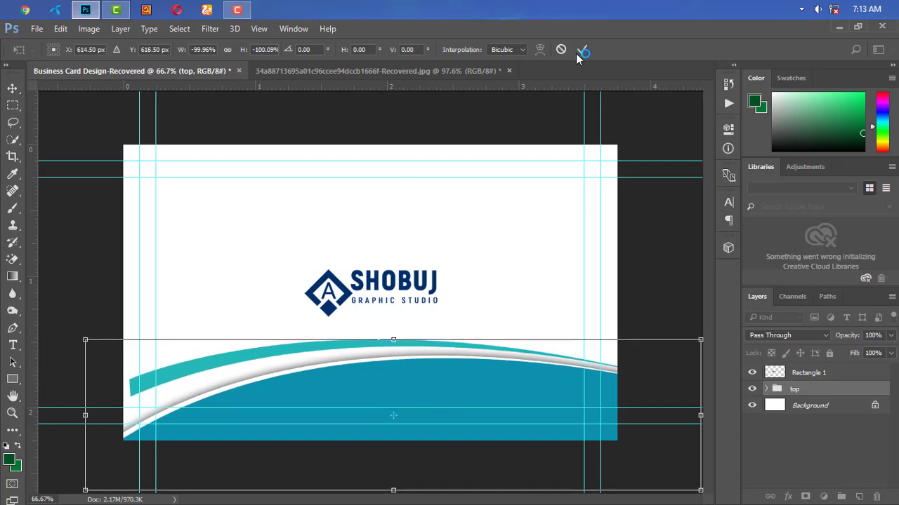
left_click(582, 50)
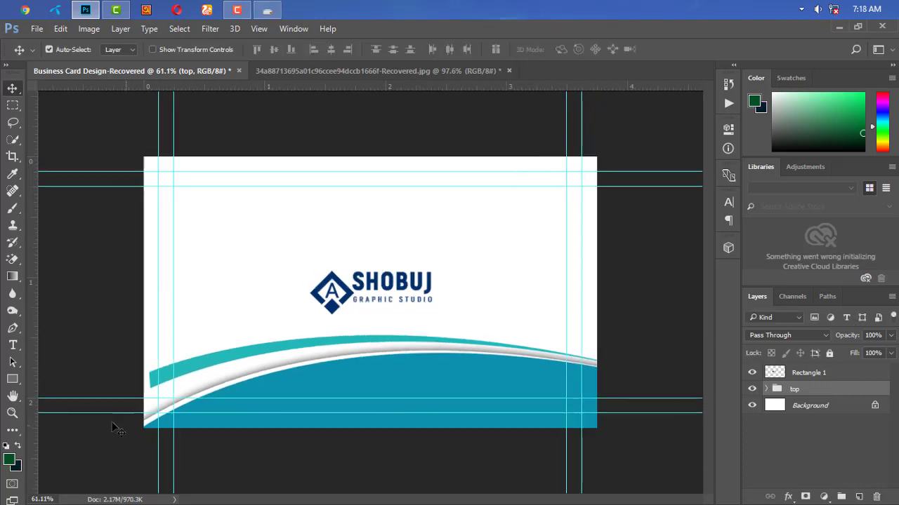
- Draw a large #08192d rectangle over the card's right side, below the 'top' group
left_click(12, 379)
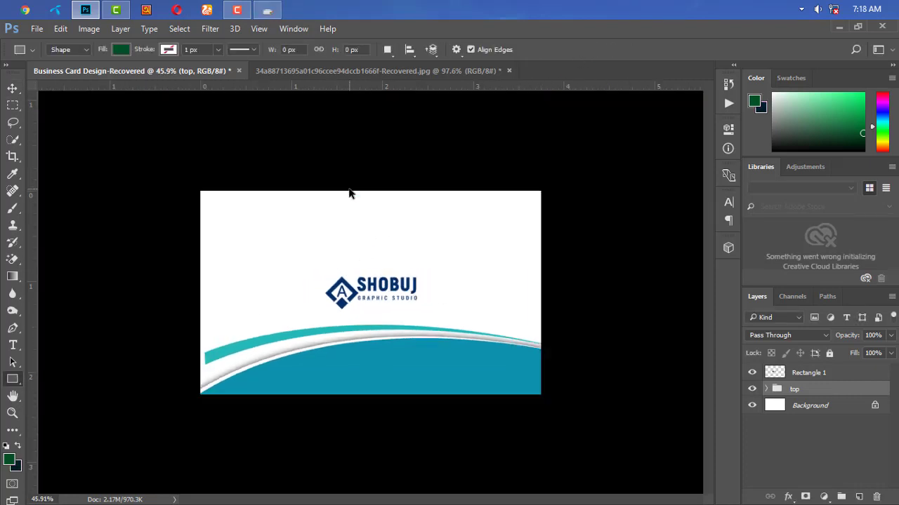
mouse_move(351, 167)
left_mouse_down()
mouse_move(603, 487)
mouse_move(634, 487)
left_mouse_up()
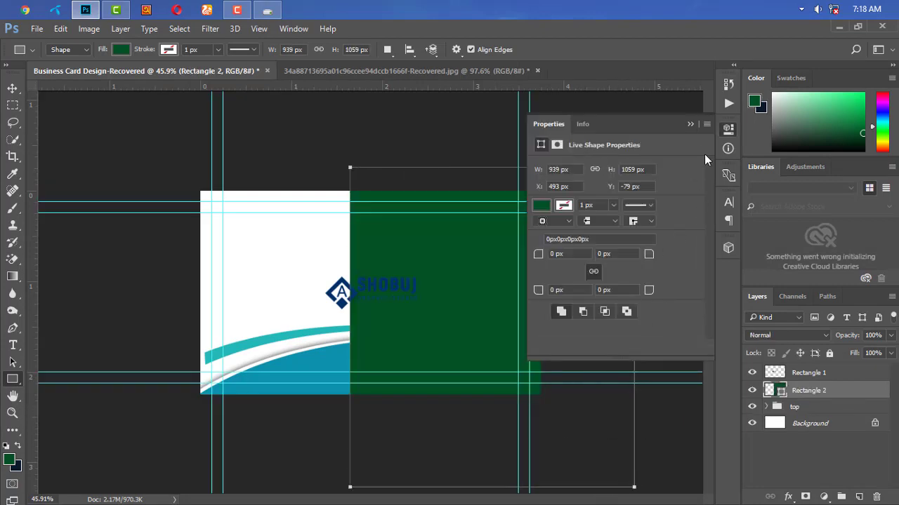
double_click(781, 395)
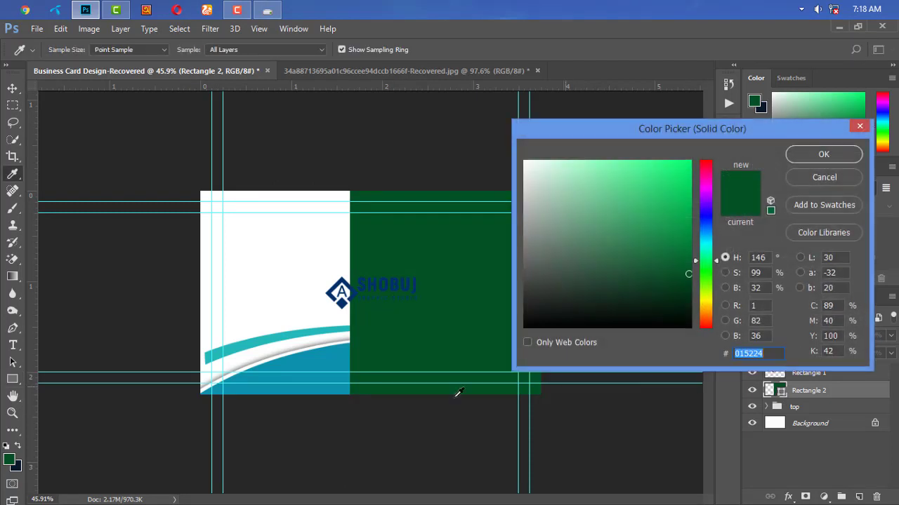
type("08192d")
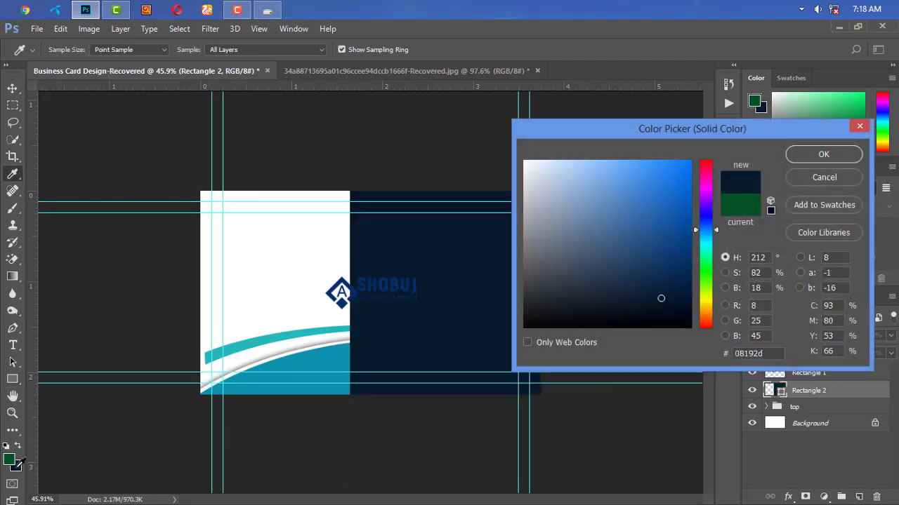
left_click(815, 153)
scroll(458, 302, "up", 3)
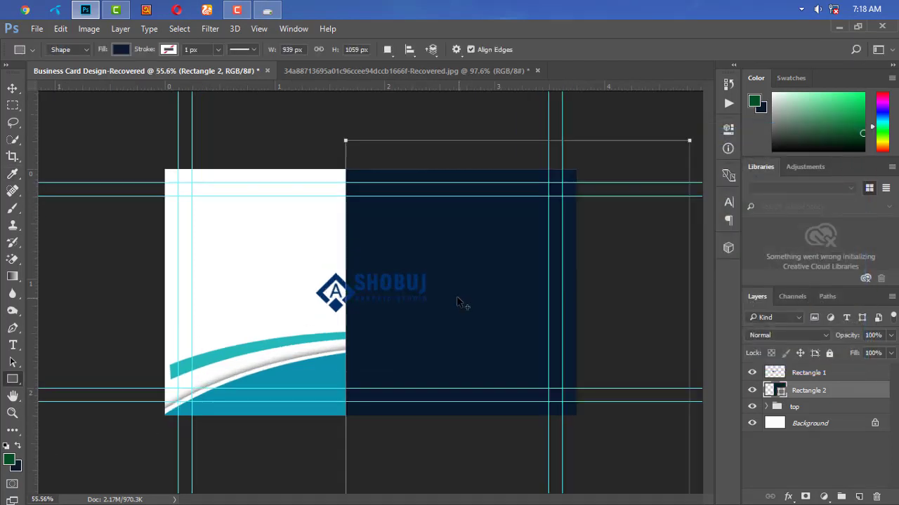
left_click_drag(865, 398, 857, 419)
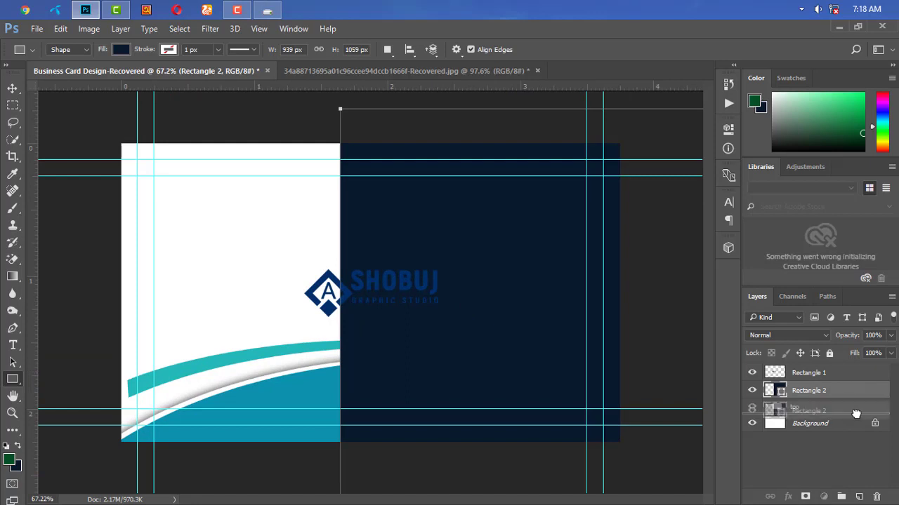
- Rotate the navy rectangle to about -25° and confirm the path conversion
left_click(60, 29)
left_click(133, 294)
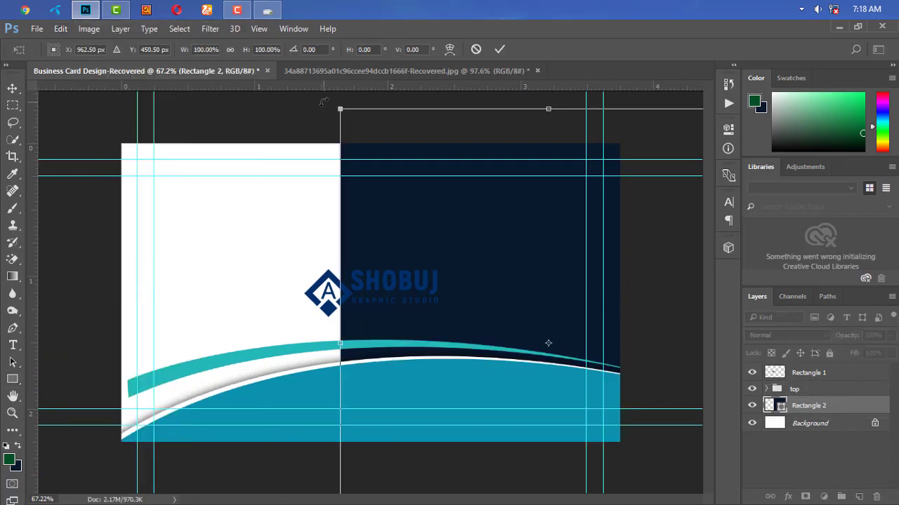
left_click_drag(322, 102, 193, 187)
left_click_drag(454, 214, 414, 138)
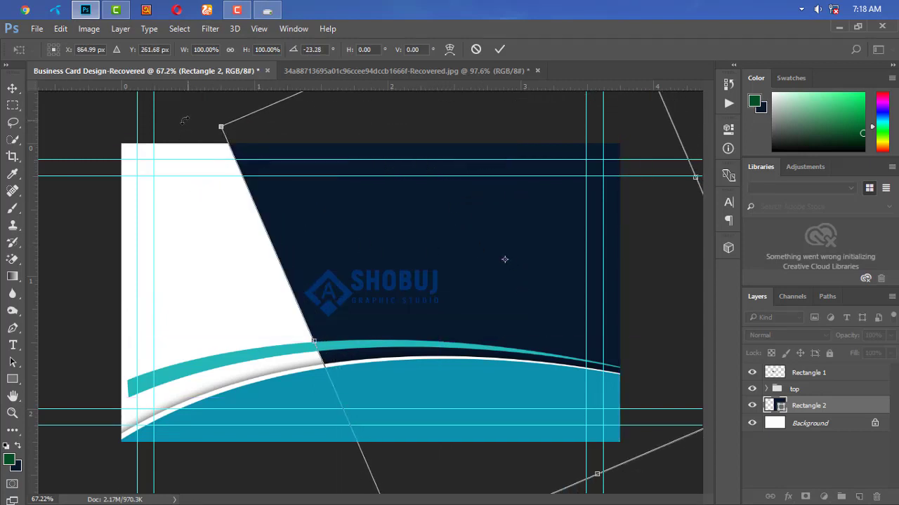
left_click_drag(184, 120, 173, 126)
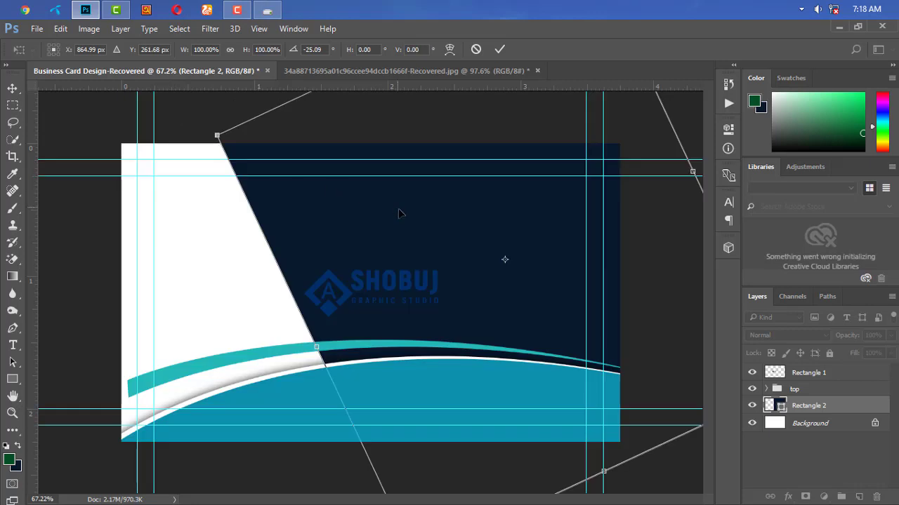
left_click_drag(397, 209, 384, 193)
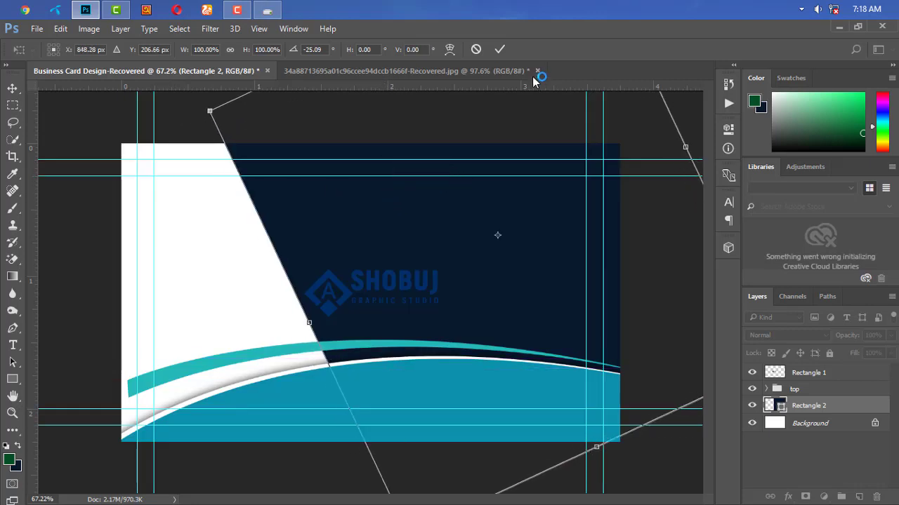
left_click(500, 50)
left_click(432, 215)
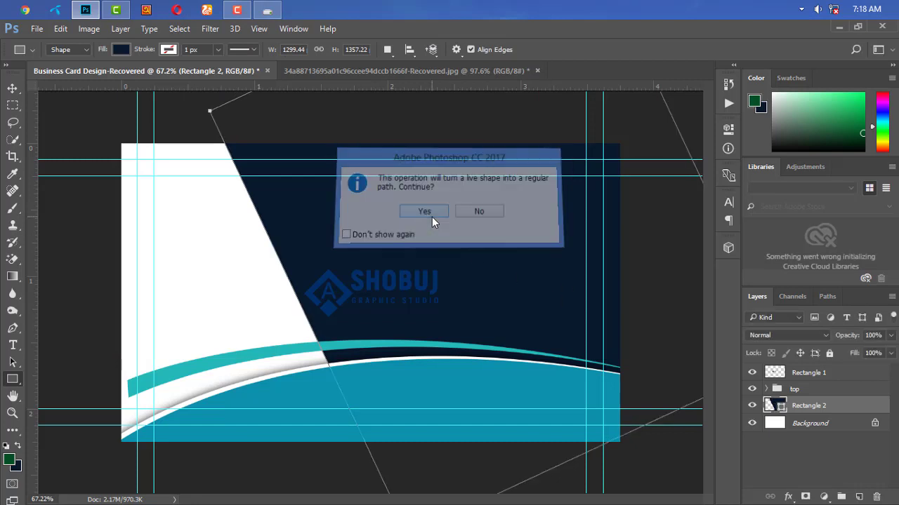
left_click(829, 375)
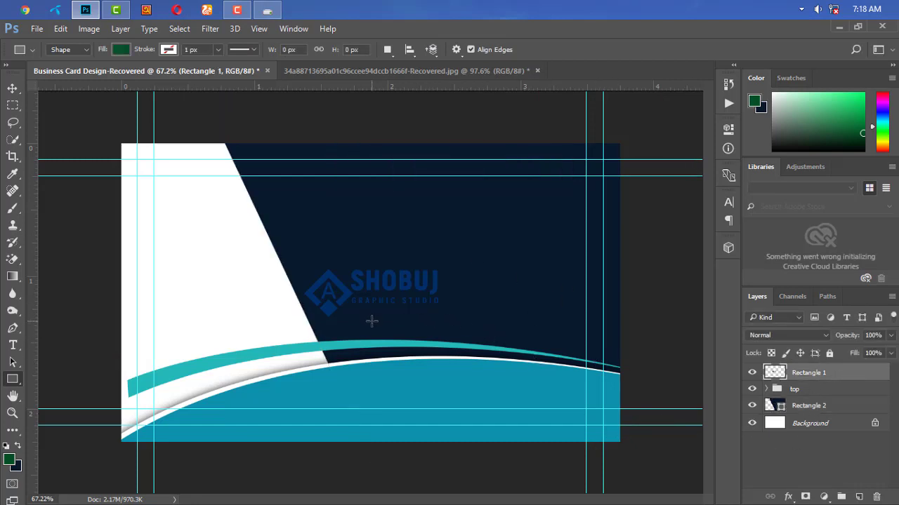
- Move the SHOBUJ logo left onto the white area and scale it to about 83%
left_click(13, 89)
left_click_drag(405, 277, 279, 300)
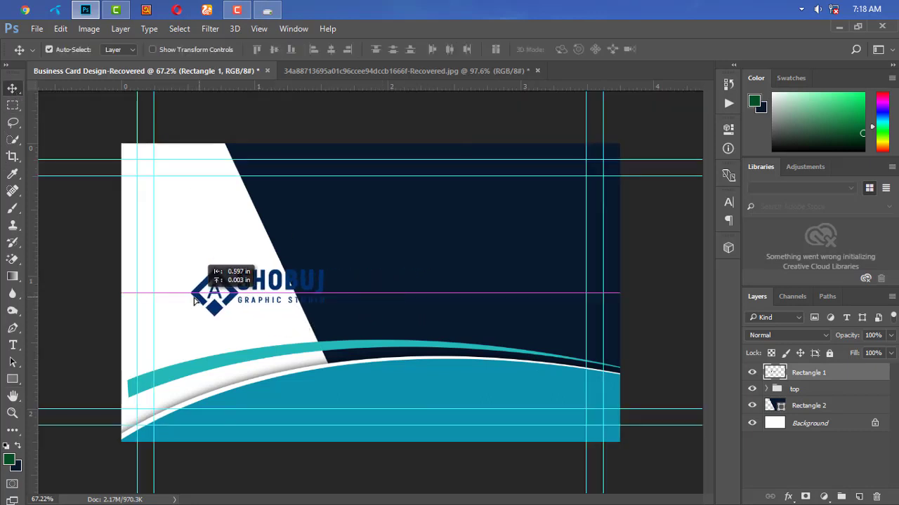
left_click_drag(278, 299, 163, 300)
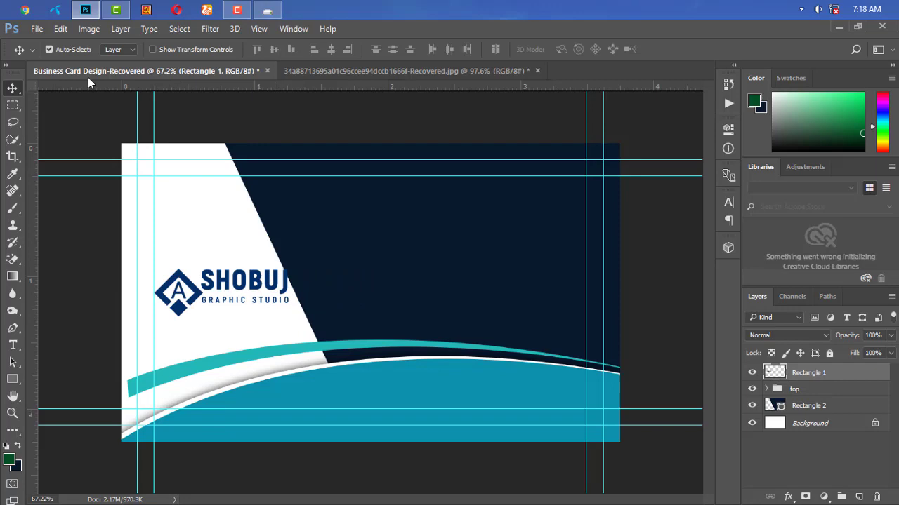
left_click(60, 29)
left_click(134, 363)
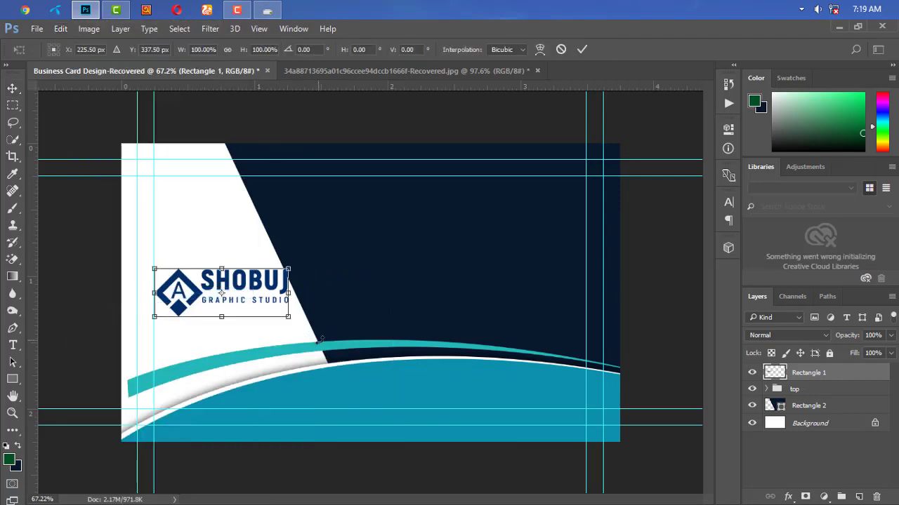
left_click_drag(289, 268, 277, 273)
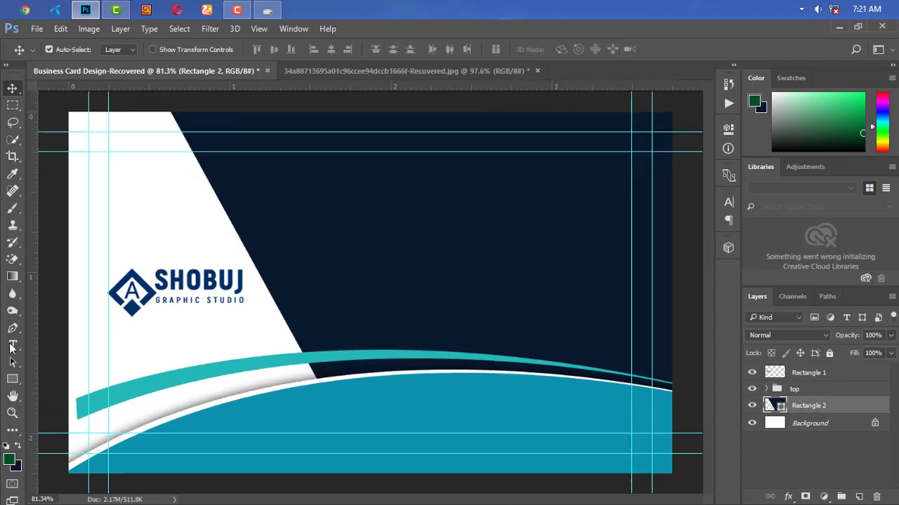
- Draw a small white square near the card's top-right
left_click(12, 379)
left_click_drag(570, 166, 597, 185)
left_click(691, 125)
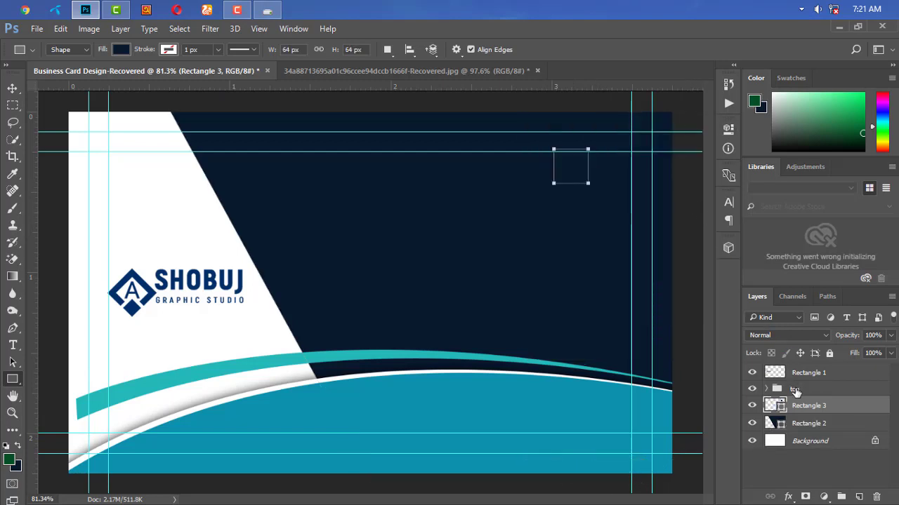
double_click(776, 405)
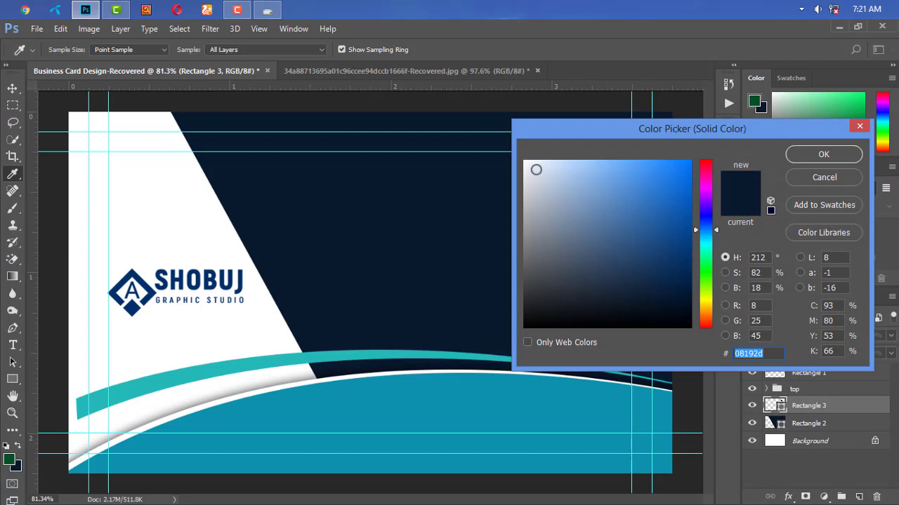
left_click_drag(536, 169, 527, 152)
left_click(812, 153)
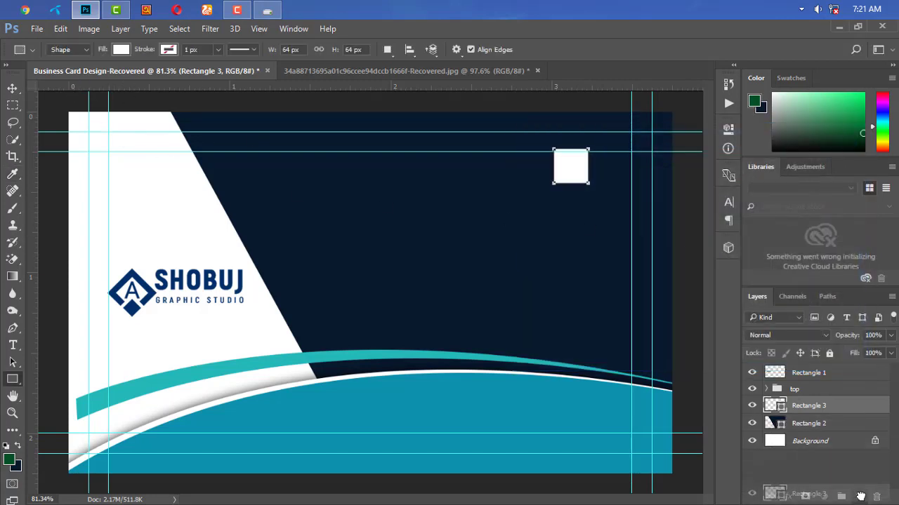
- Duplicate the square, scale the copy to 87.5%, and fill it dark navy
left_click_drag(873, 415, 861, 497)
left_click(60, 29)
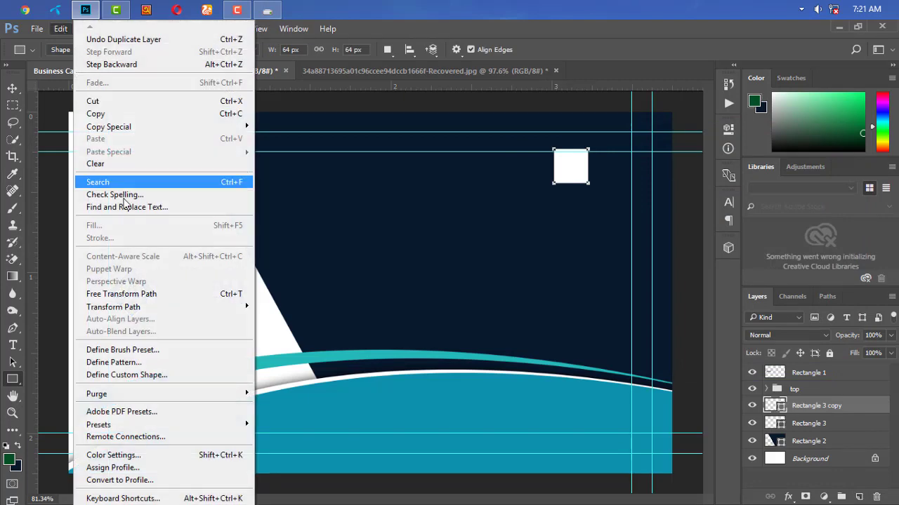
left_click(141, 293)
scroll(632, 149, "up", 2)
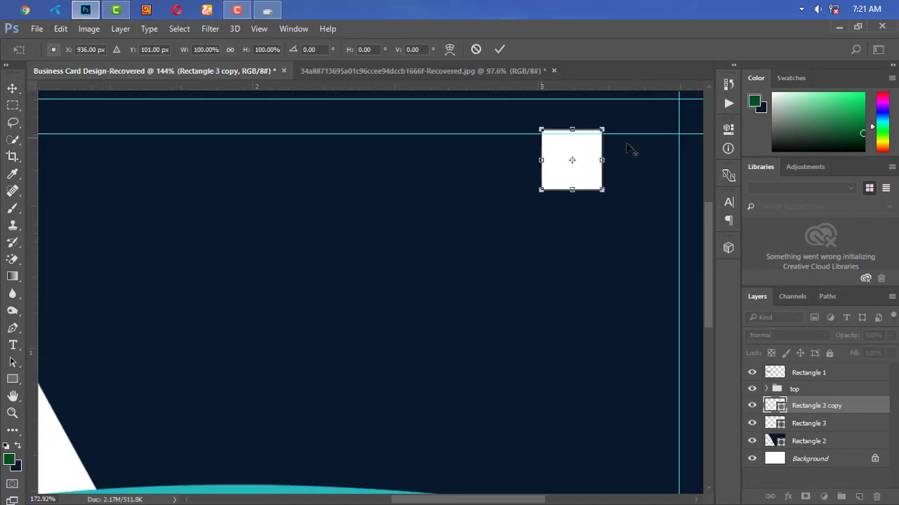
scroll(618, 150, "up", 2)
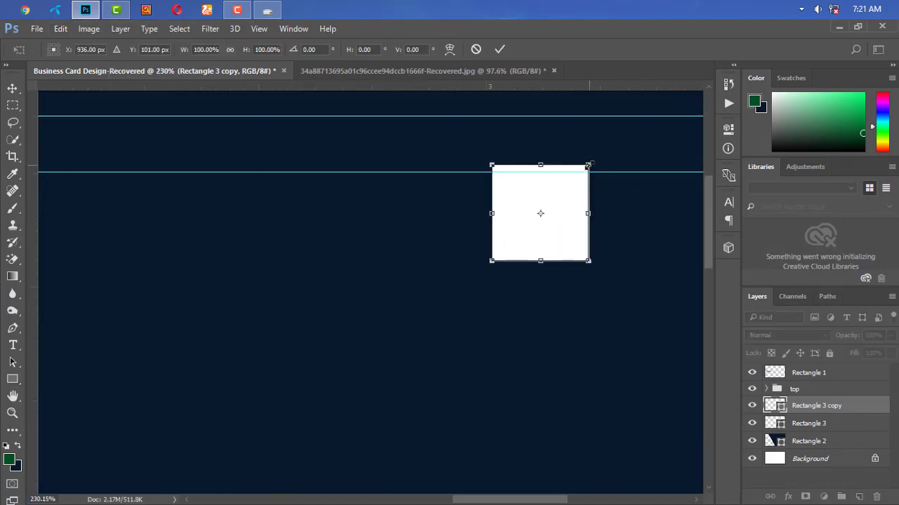
left_click_drag(588, 166, 582, 171)
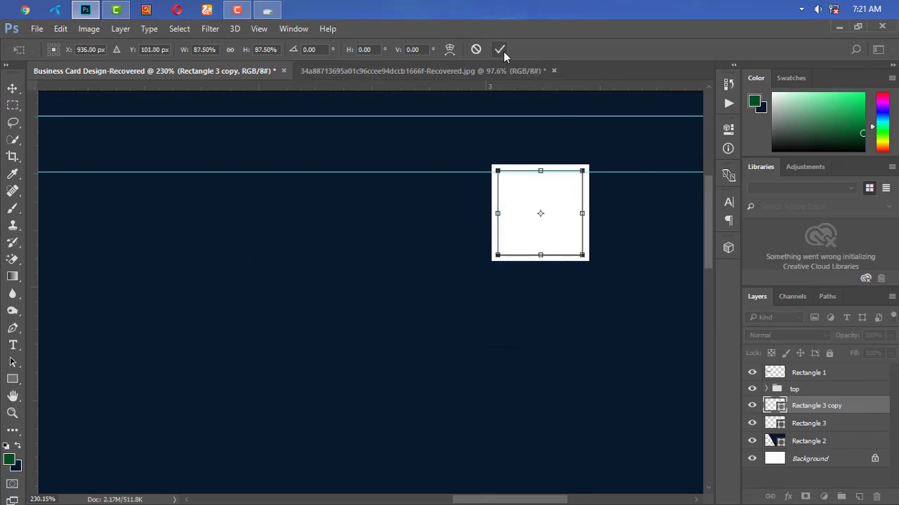
left_click(502, 49)
double_click(781, 407)
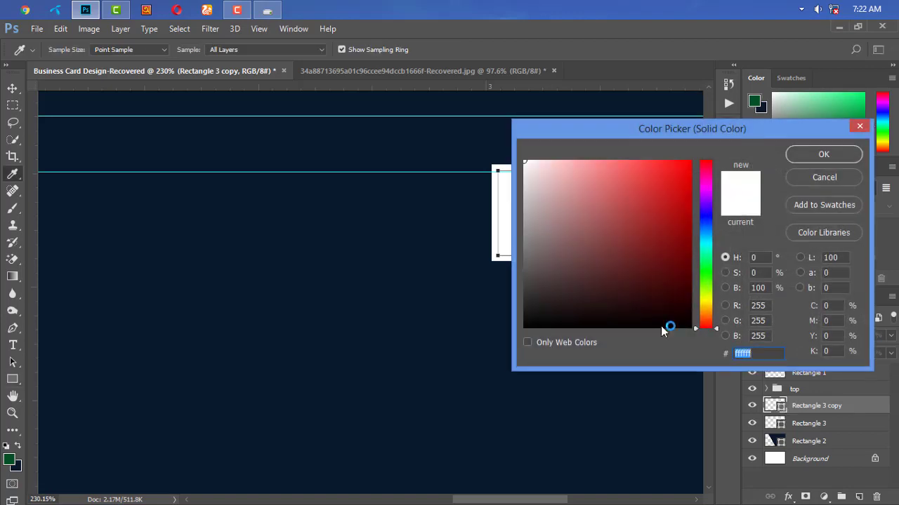
left_click(378, 361)
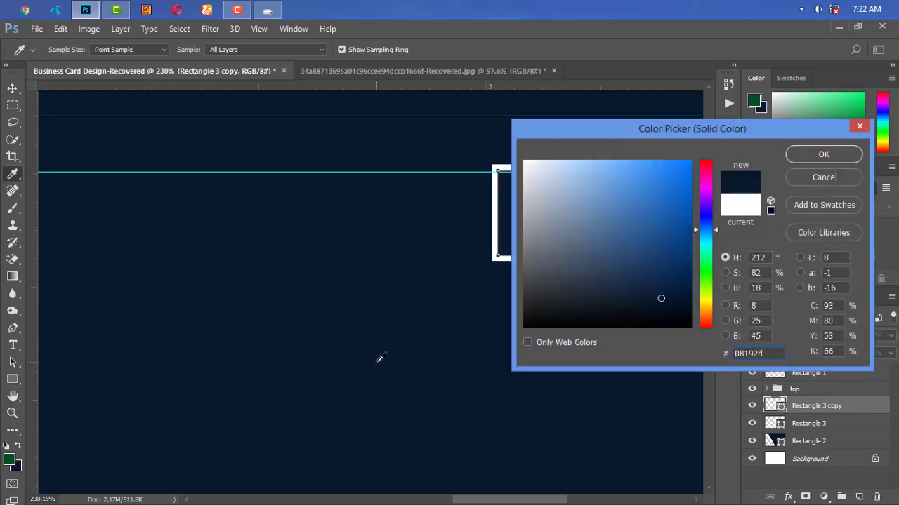
left_click(825, 154)
- Drag the house image file from Explorer onto the card
scroll(541, 345, "down", 2)
scroll(540, 344, "down", 2)
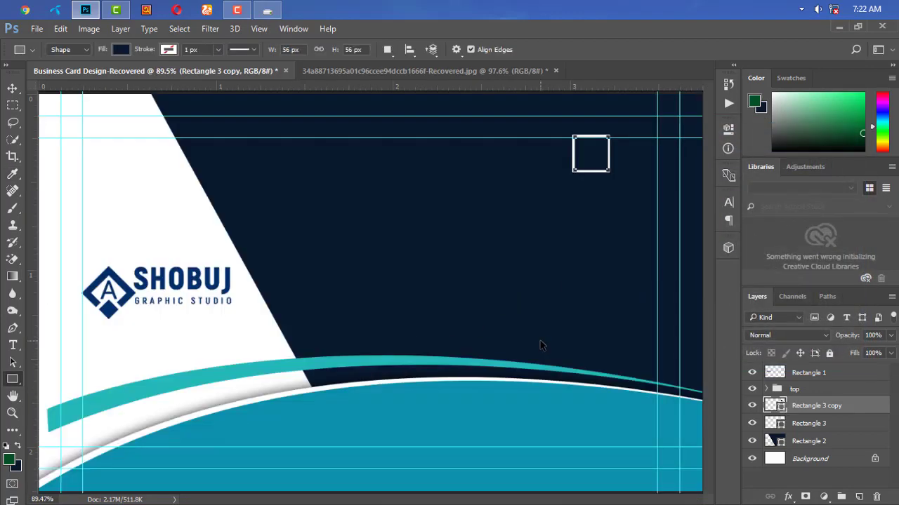
scroll(540, 344, "down", 1)
scroll(541, 345, "up", 1)
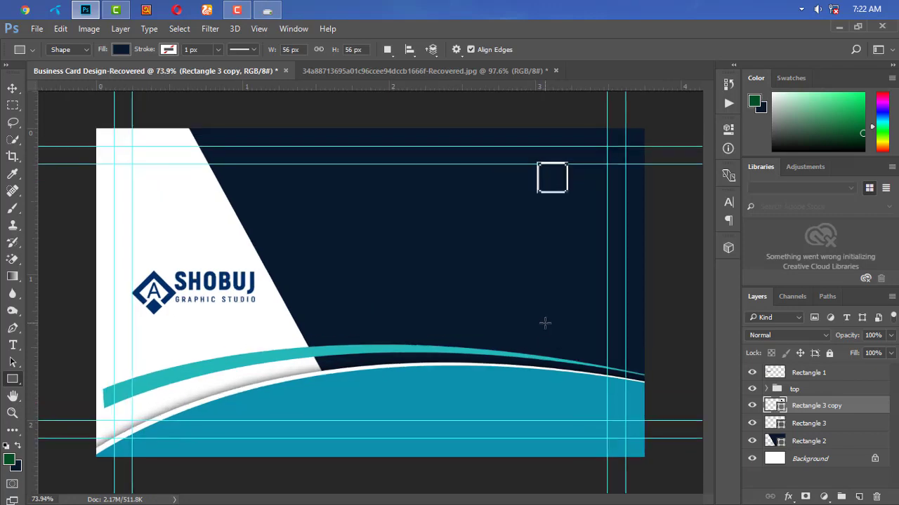
left_click(86, 10)
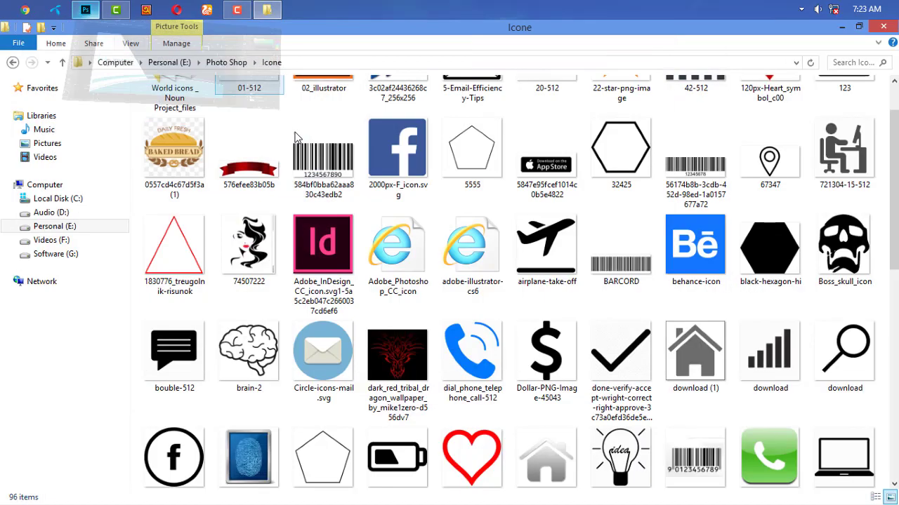
mouse_move(695, 354)
left_mouse_down()
mouse_move(70, 46)
mouse_move(386, 251)
left_mouse_up()
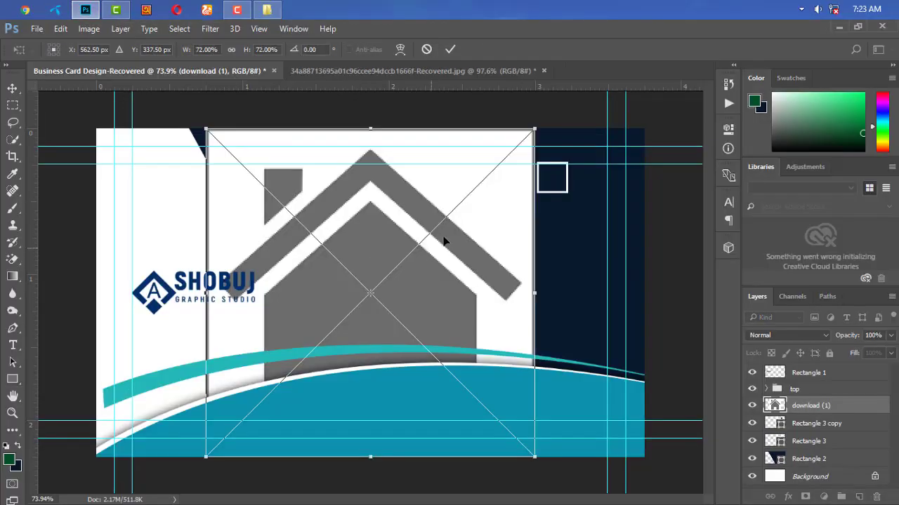
- Place the house image and remove its white background with the Magic Eraser
left_click(450, 50)
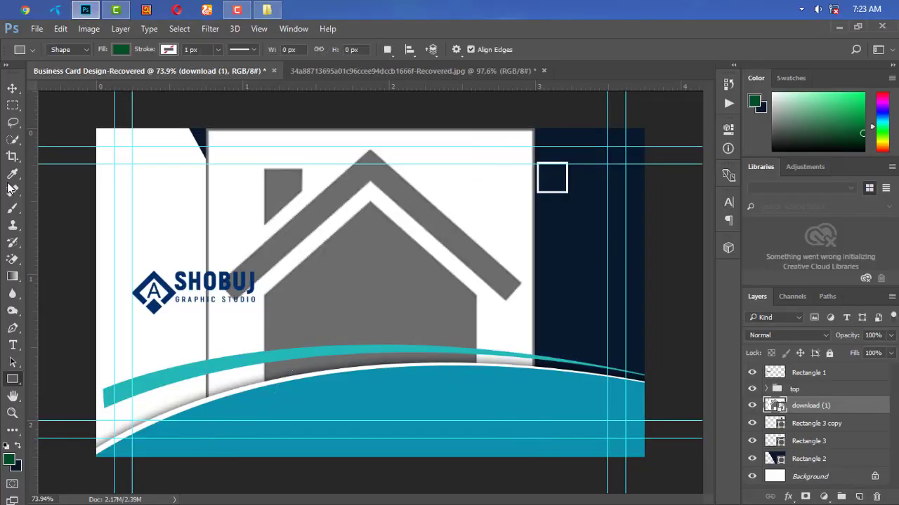
left_click(12, 259)
left_click(445, 191)
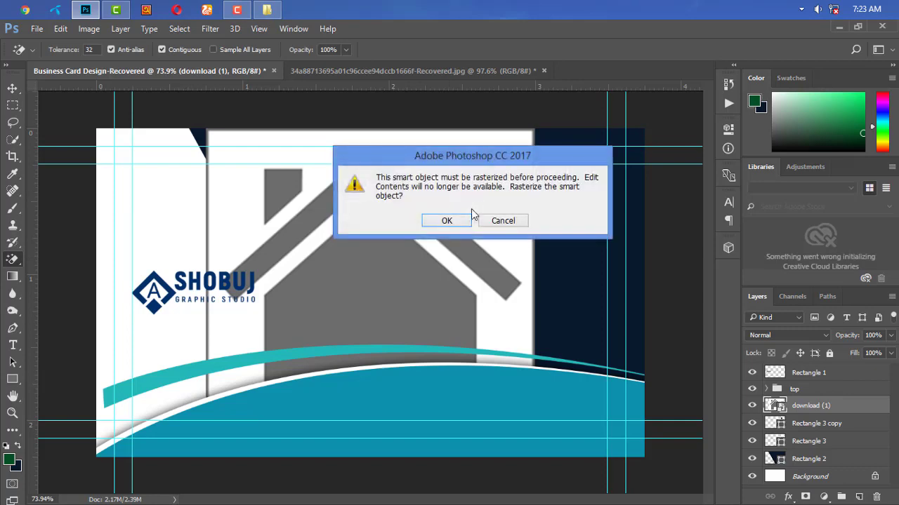
key("Return")
key("v")
- Shrink the house icon and fit it inside the white square frame
scroll(79, 151, "up", 1)
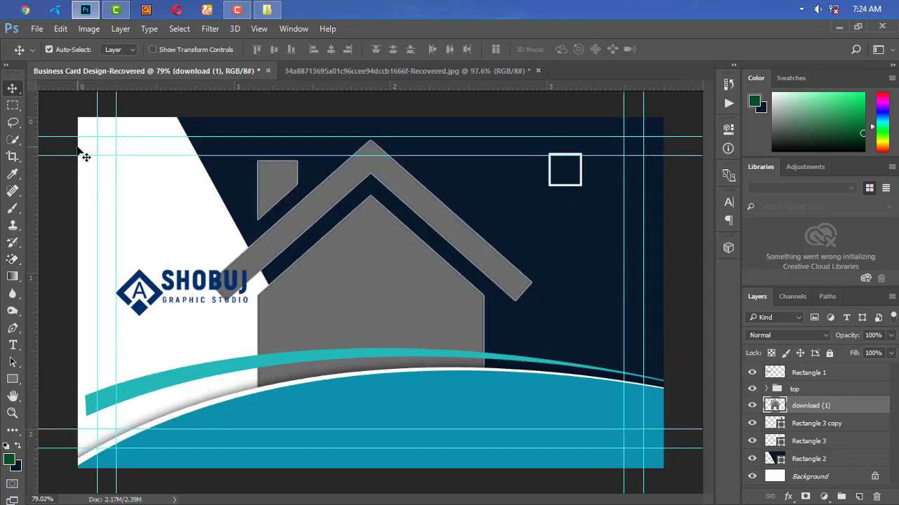
left_click(61, 29)
left_click(123, 294)
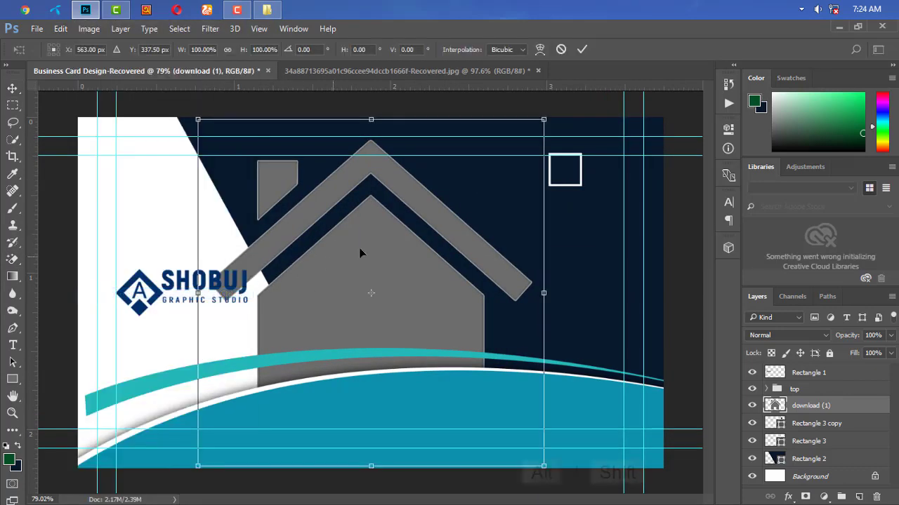
mouse_move(543, 120)
left_mouse_down()
mouse_move(405, 264)
mouse_move(541, 188)
left_mouse_up()
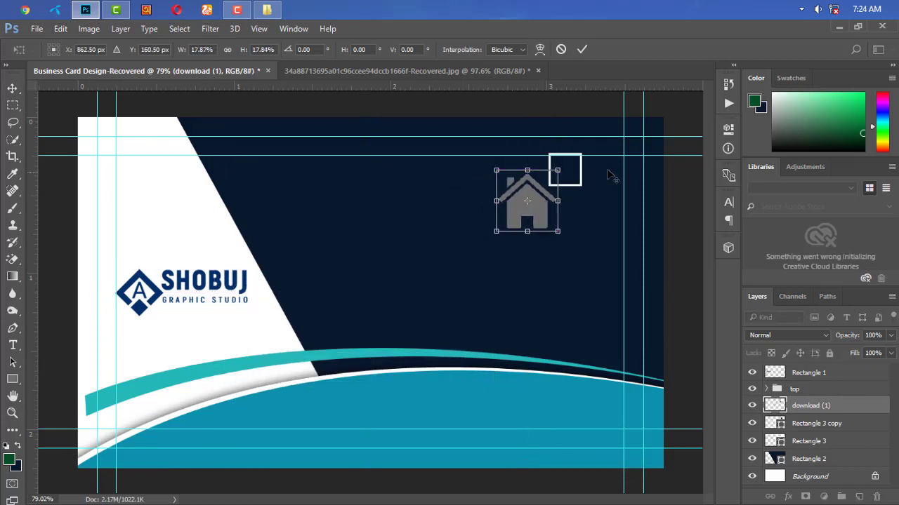
scroll(551, 188, "up", 2)
scroll(621, 140, "up", 2)
scroll(604, 155, "up", 2)
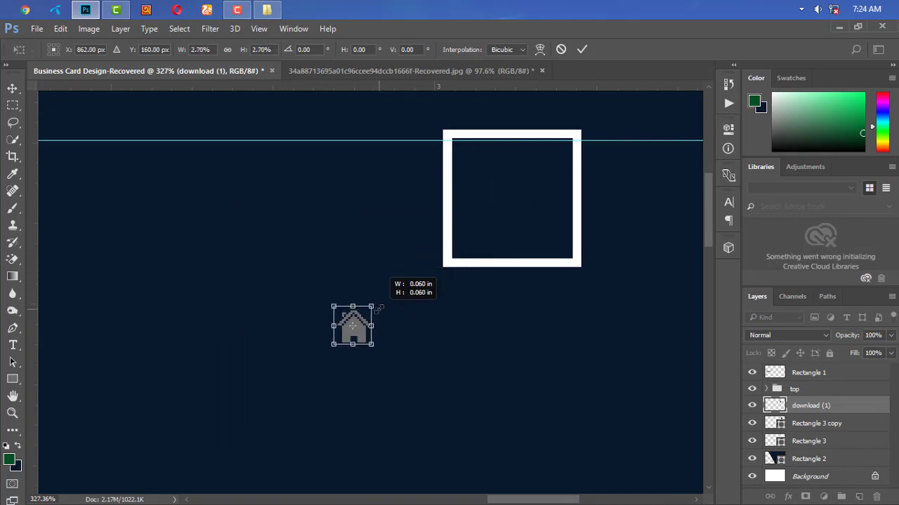
mouse_move(481, 198)
left_mouse_down()
mouse_move(361, 339)
mouse_move(577, 165)
left_mouse_up()
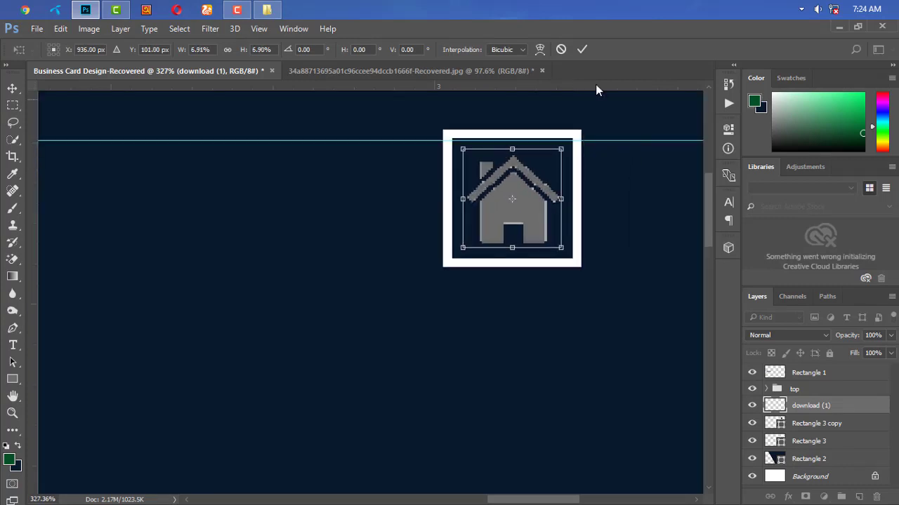
left_click(582, 49)
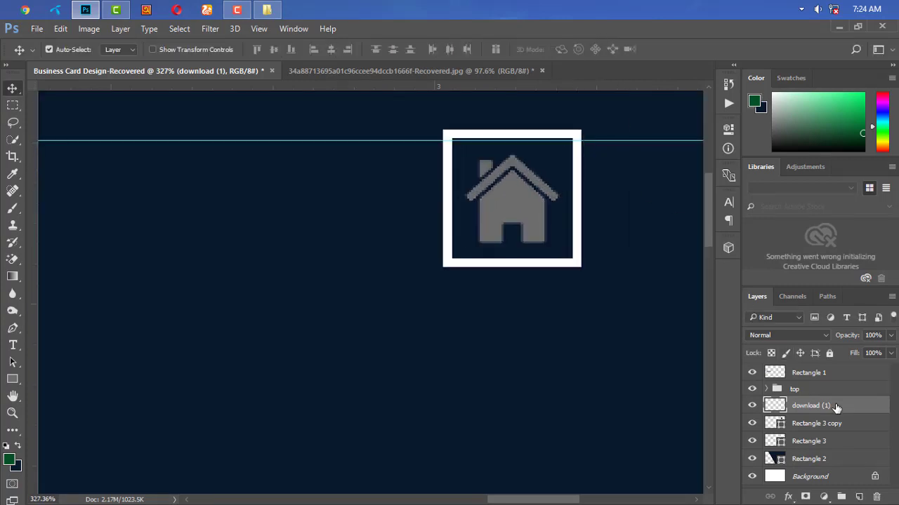
- Give the house icon layer a white (#ffffff) Color Overlay
double_click(860, 409)
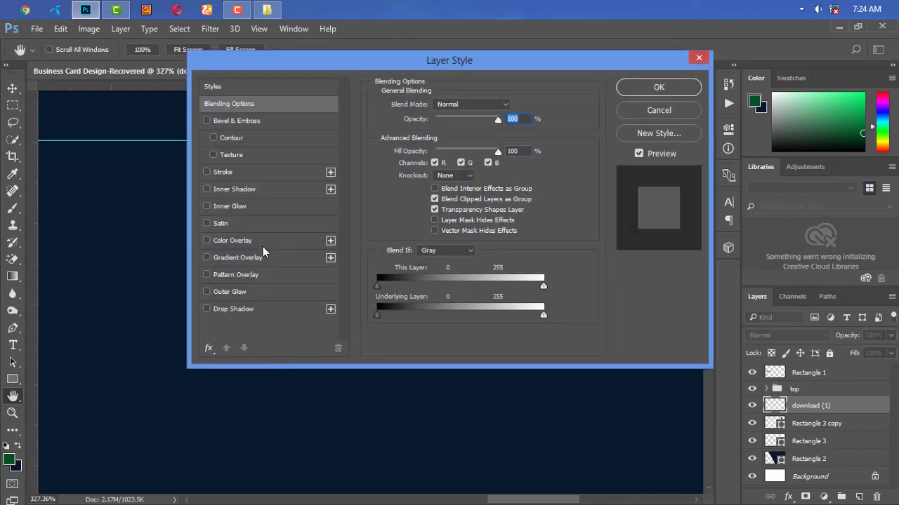
left_click(261, 241)
left_click(512, 106)
type("ffffff")
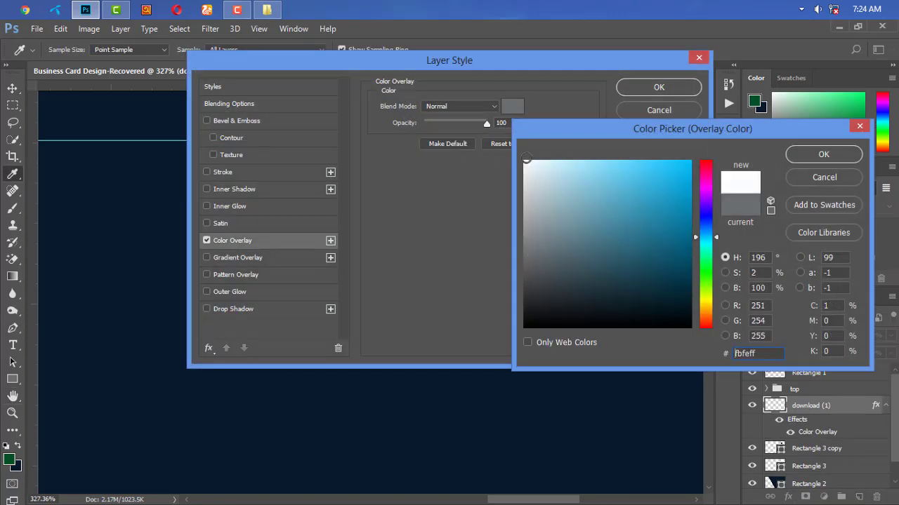
left_click(823, 154)
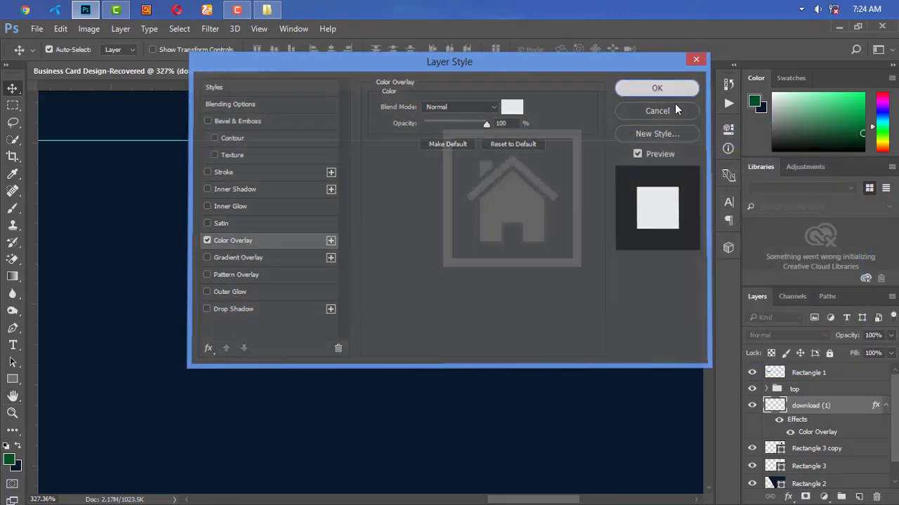
left_click(660, 87)
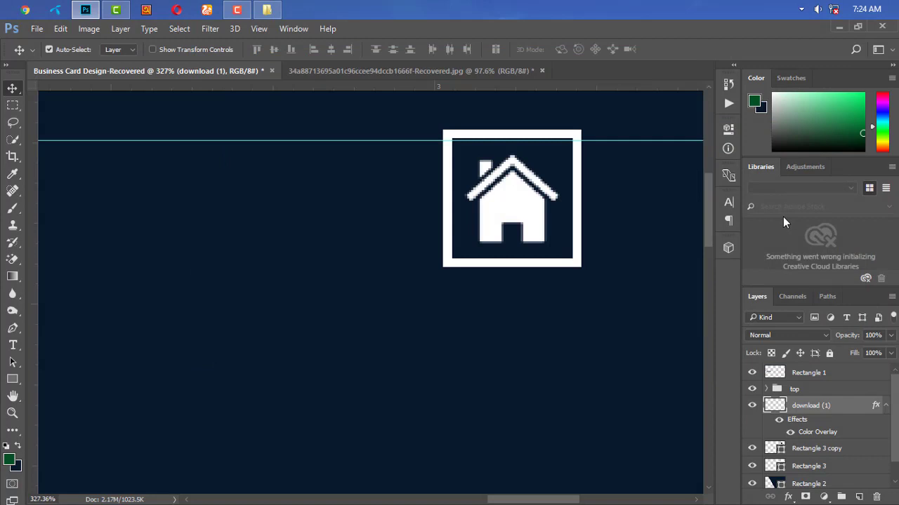
- Group the house icon with its navy and white squares into Group 1, then select the icon layer
left_click(853, 449, "shift")
left_click(855, 468, "shift")
left_click(841, 496)
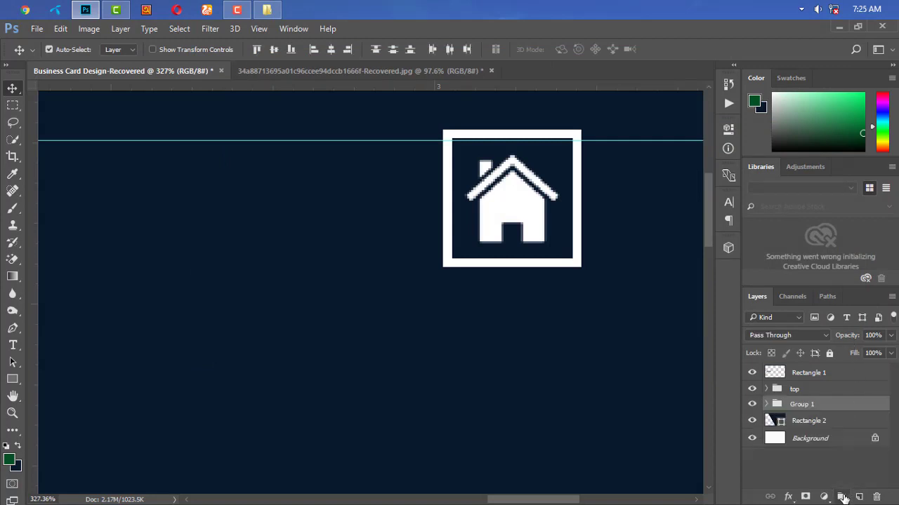
left_click(767, 405)
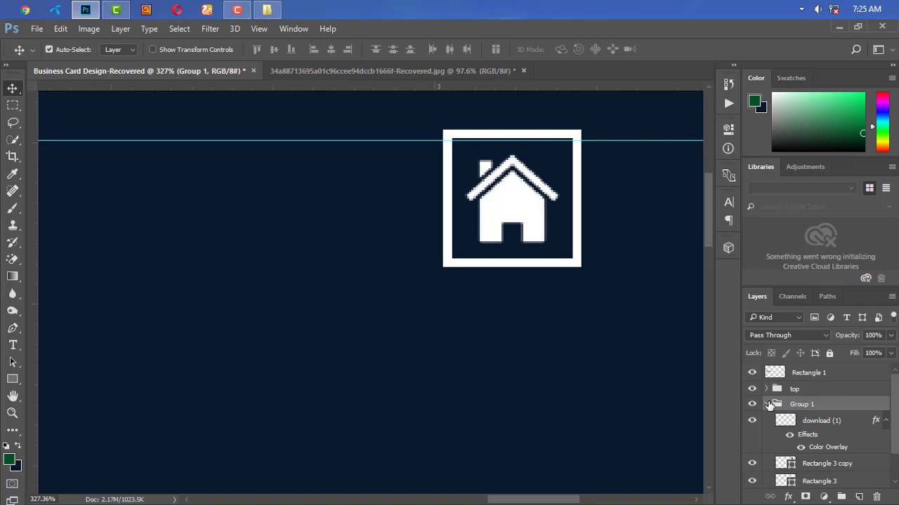
left_click(843, 424)
scroll(331, 311, "down", 3)
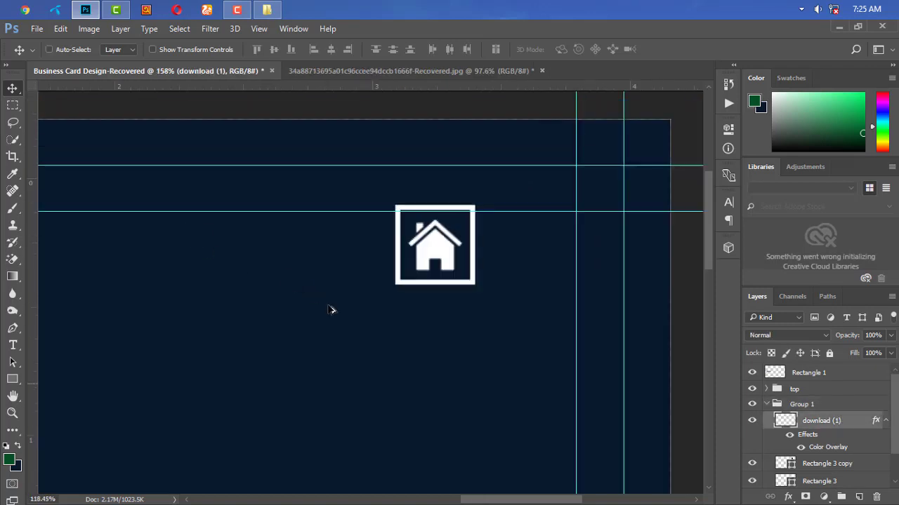
scroll(331, 311, "down", 3)
scroll(384, 286, "up", 1)
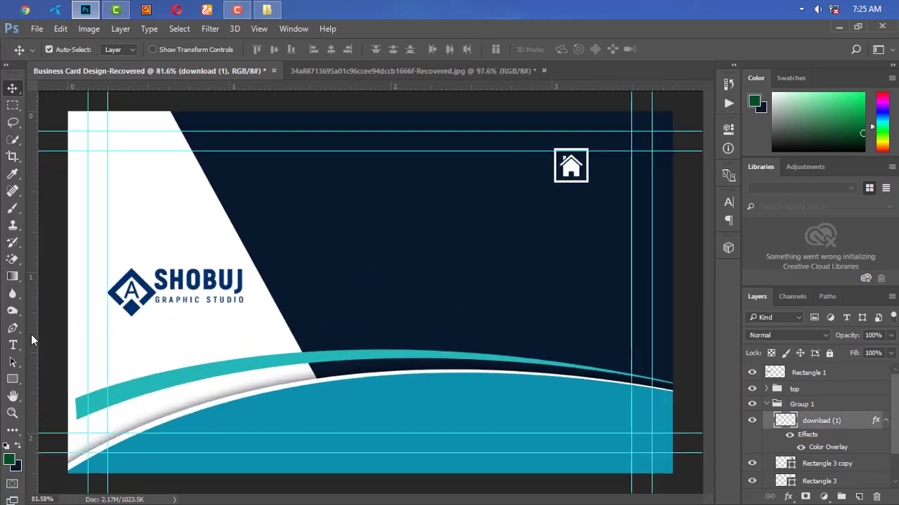
- Type a two-line street address in a new text block near the house icon
left_click(13, 345)
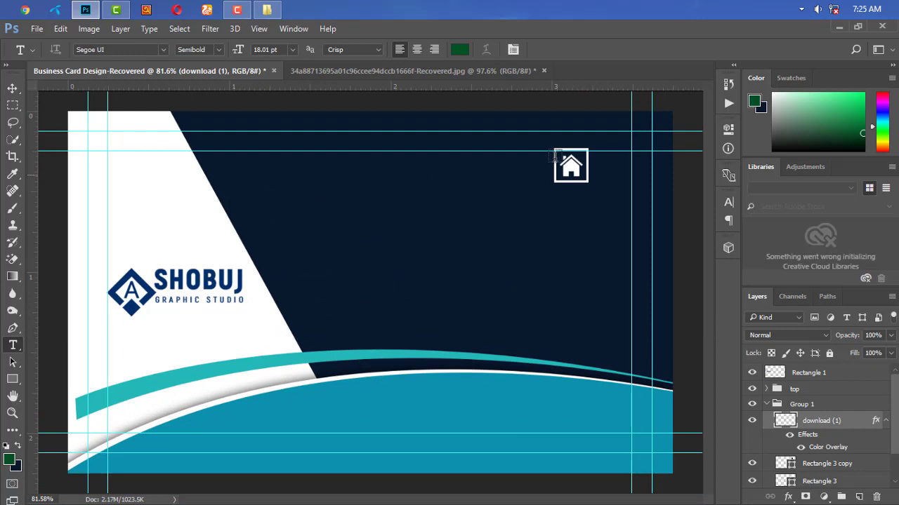
left_click(436, 151)
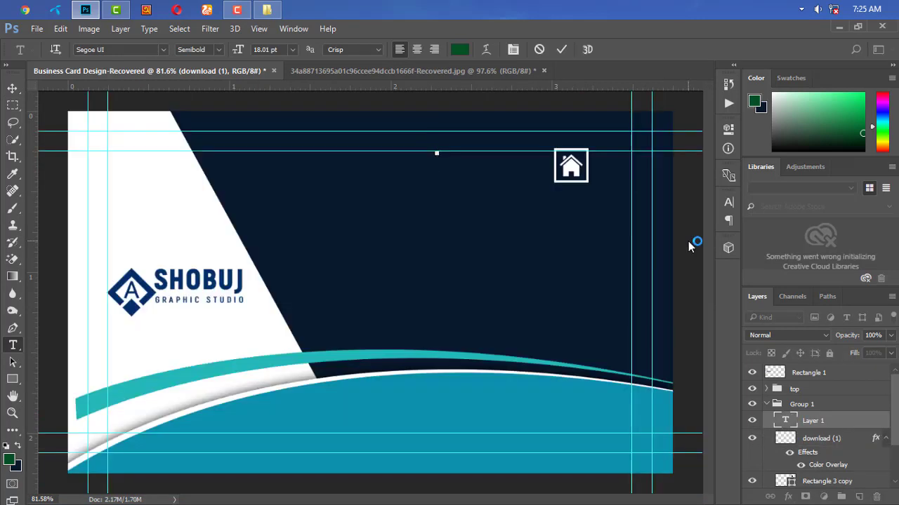
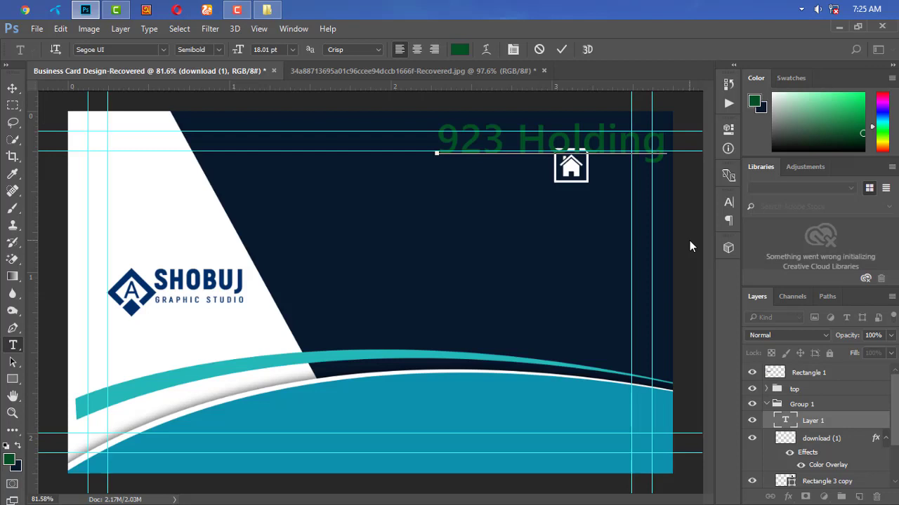
key("Return")
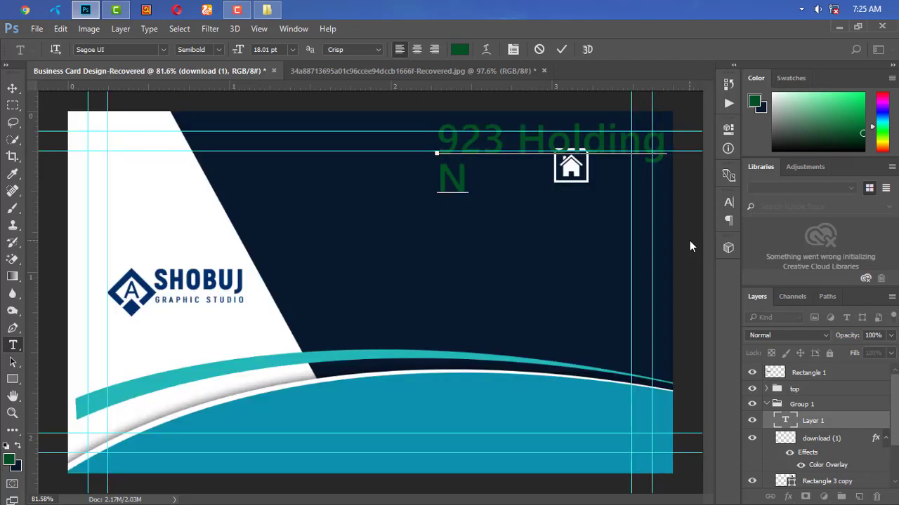
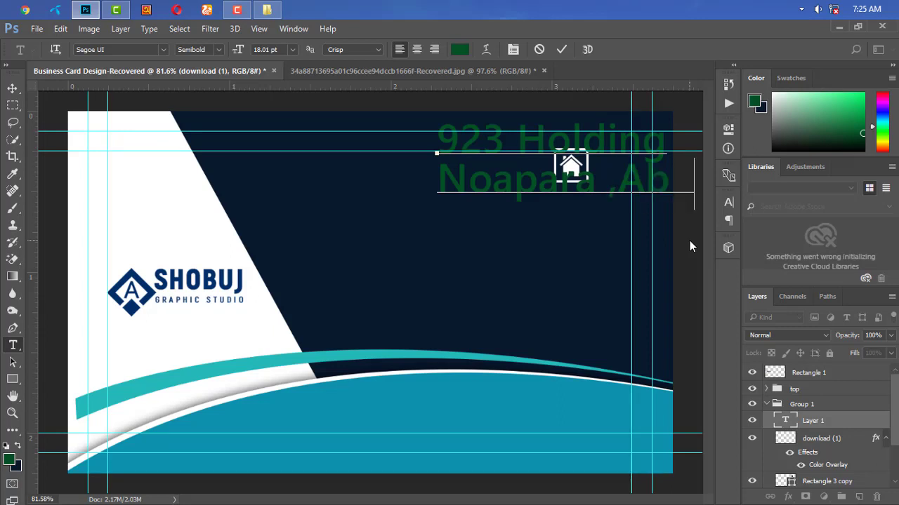
- Make all the address text white (#ffffff)
key("ctrl+a")
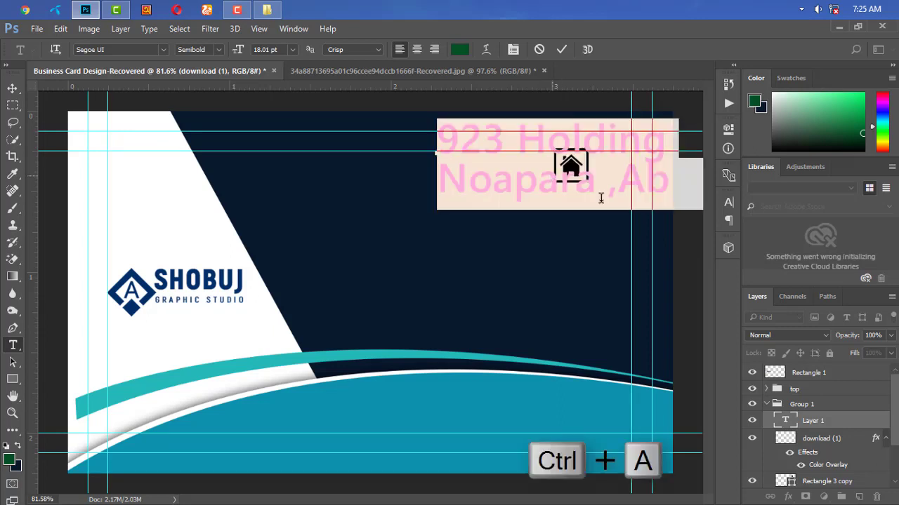
left_click(728, 204)
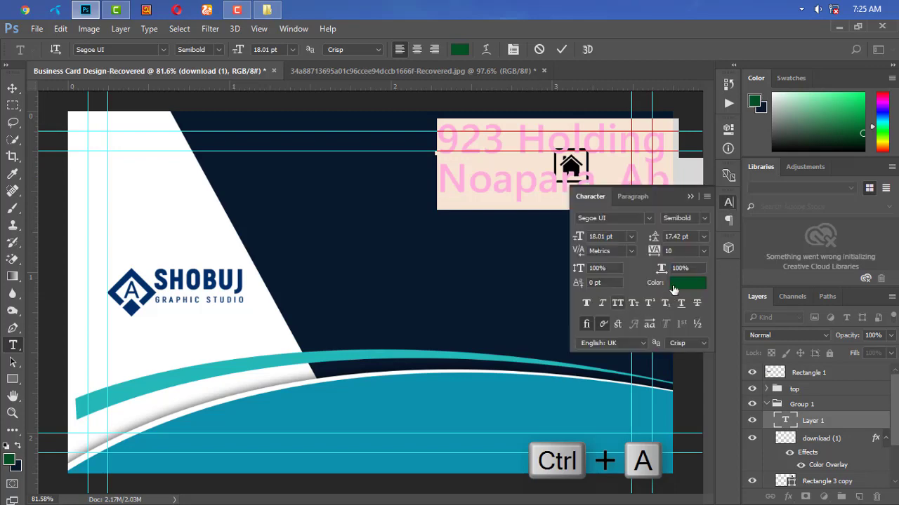
left_click(672, 290)
type("ffffff")
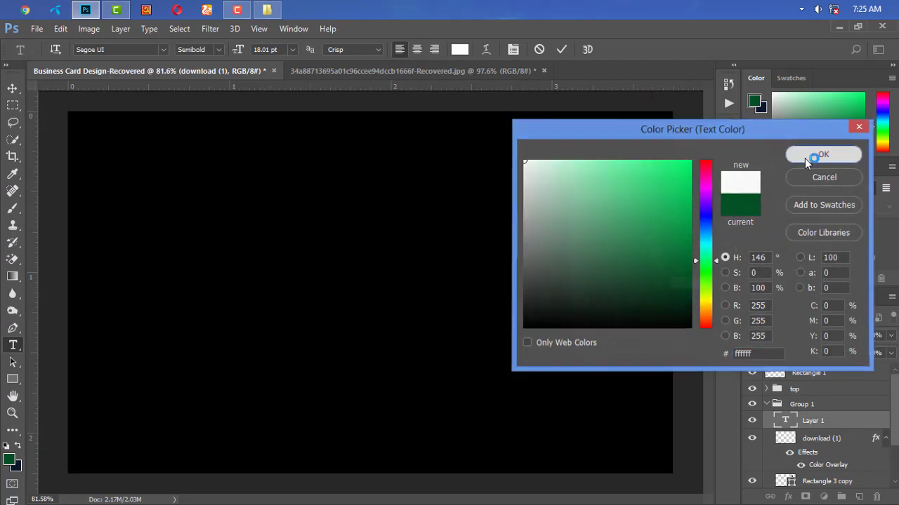
left_click(805, 156)
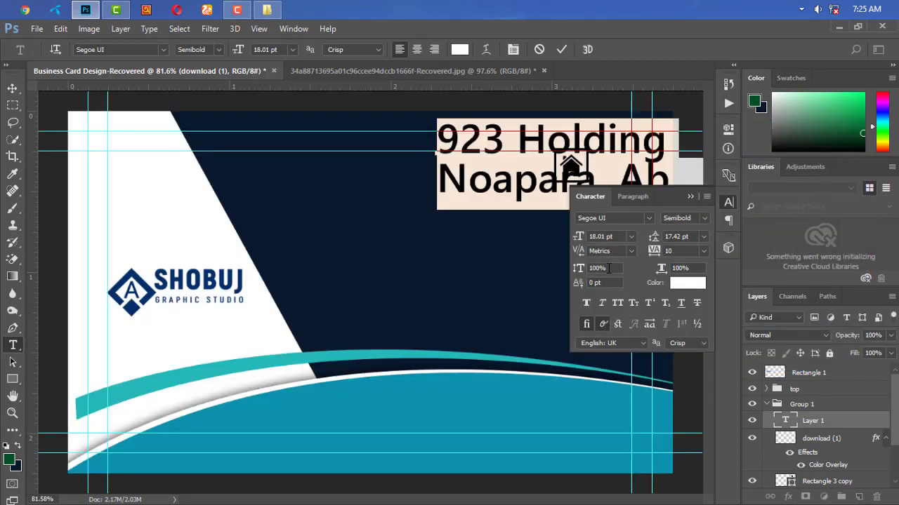
- Set the address to Akrobat Regular at a small size with tighter line spacing
left_click_drag(577, 239, 565, 242)
left_click_drag(657, 238, 651, 240)
left_click(580, 239)
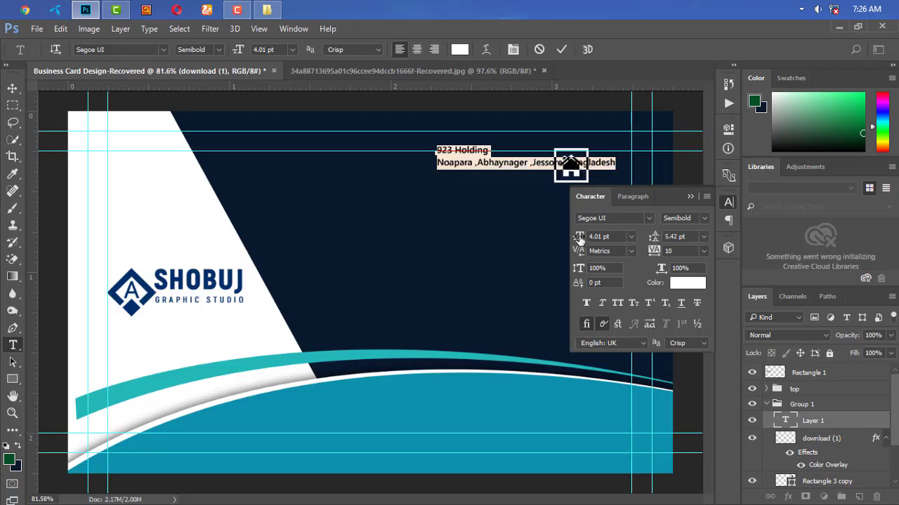
left_click_drag(579, 239, 582, 239)
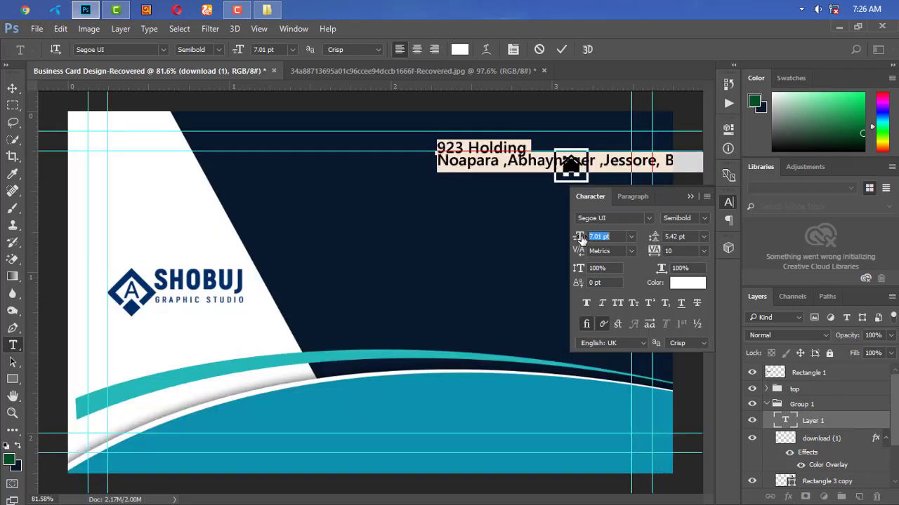
left_click(704, 219)
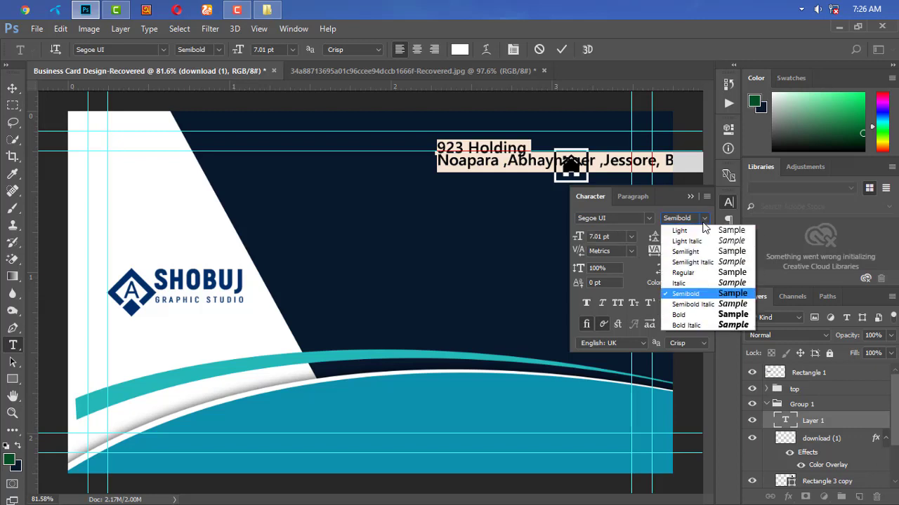
left_click(698, 279)
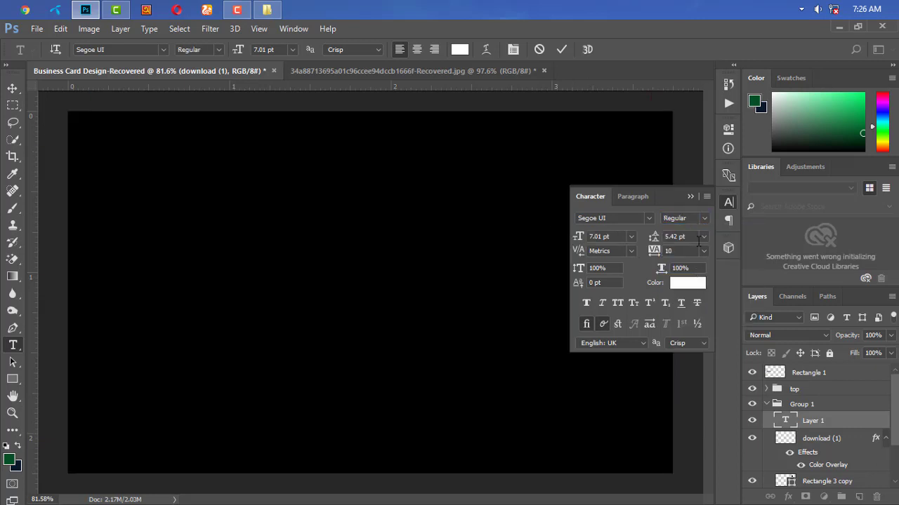
left_click(562, 50)
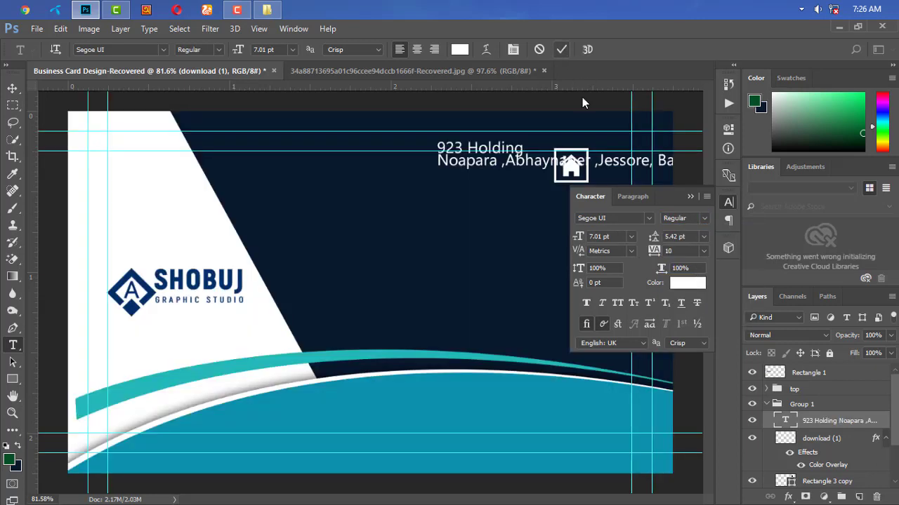
left_click(691, 195)
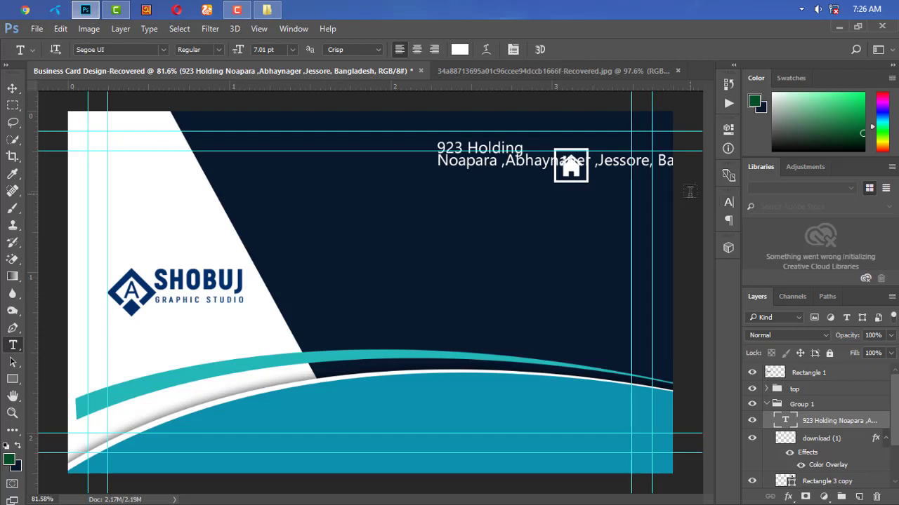
- Move the address text block just left of the house icon
left_click(12, 89)
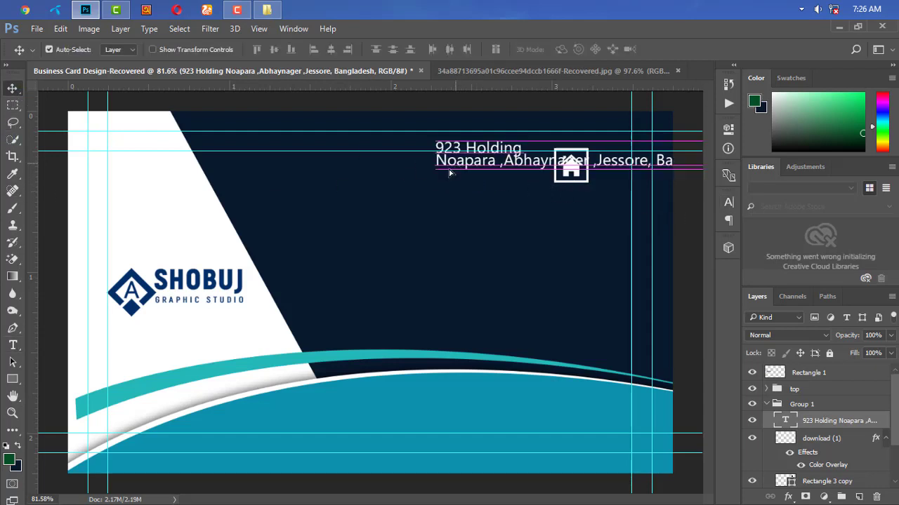
left_click_drag(451, 172, 269, 184)
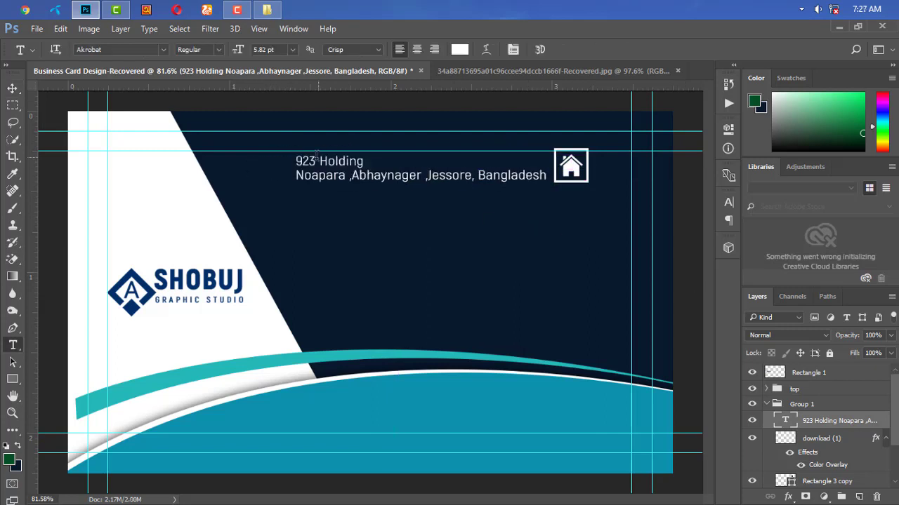
left_click(296, 162)
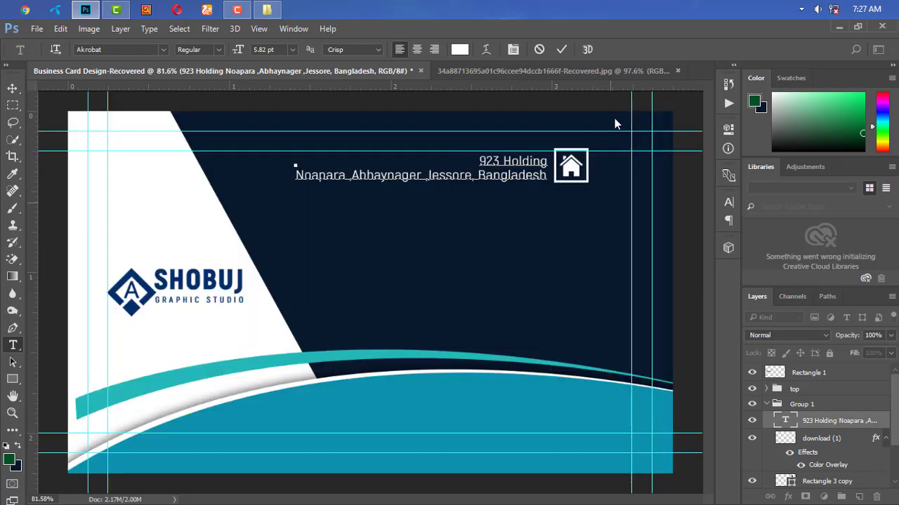
left_click(561, 50)
- Duplicate the icon-and-address group and shift it down to form the second row
key("v")
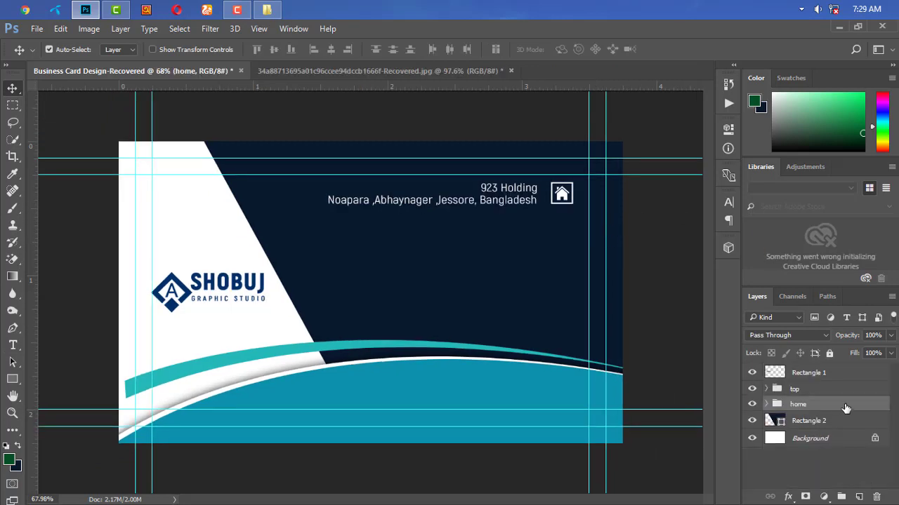
left_click_drag(846, 409, 860, 495)
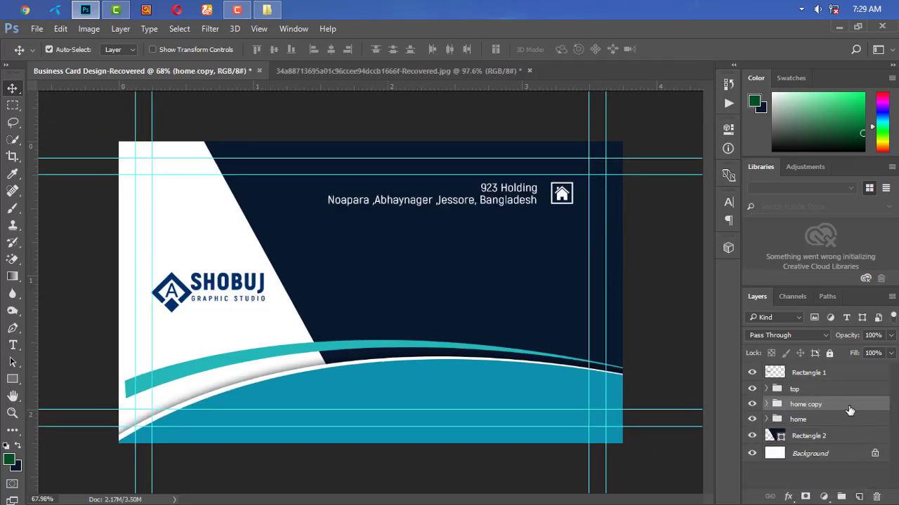
key("shift+Down")
key("shift+Down")
key("shift+Down")
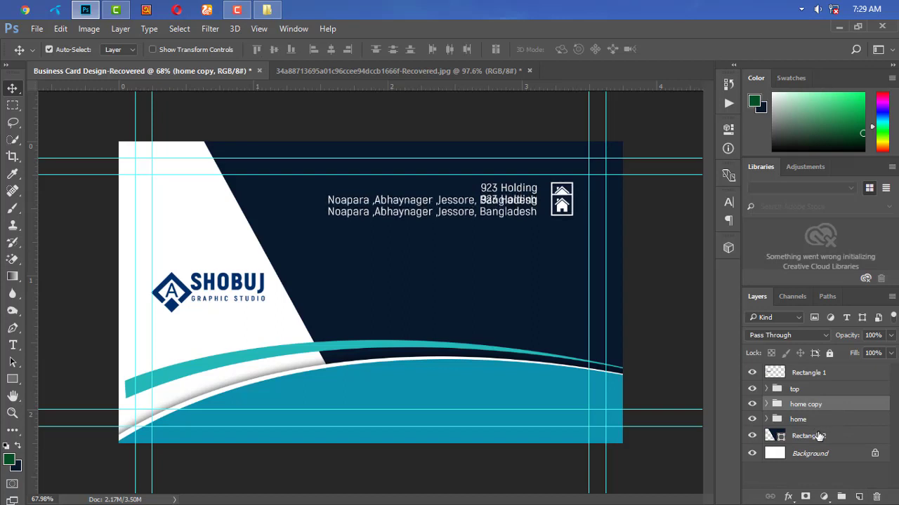
key("shift+Down")
key("shift+Down")
key("shift+Down")
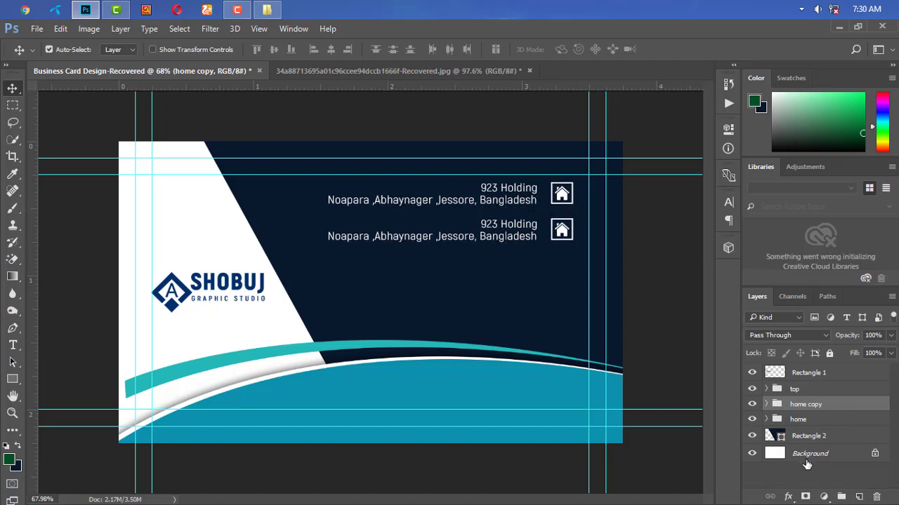
key("shift+Down")
- Add third and fourth row copies with Ctrl+J, each nudged down evenly
key("ctrl+j")
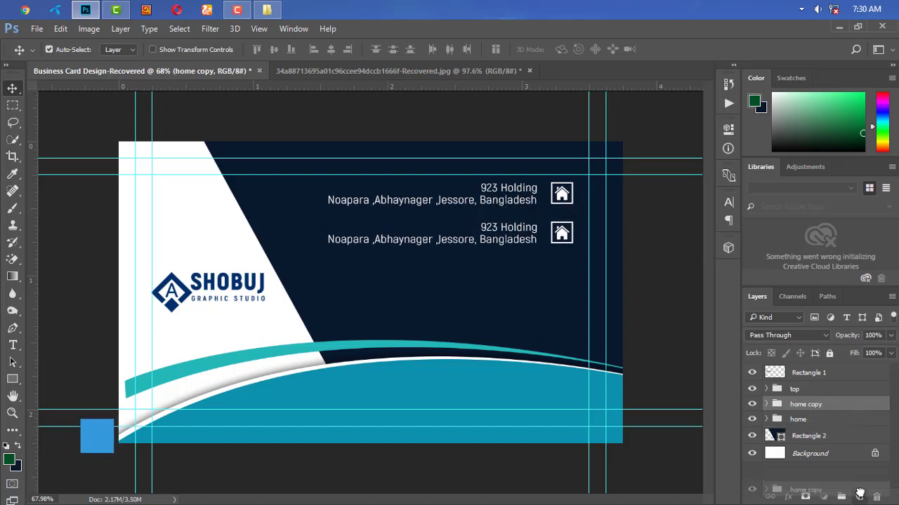
key("shift+Down")
key("shift+Down")
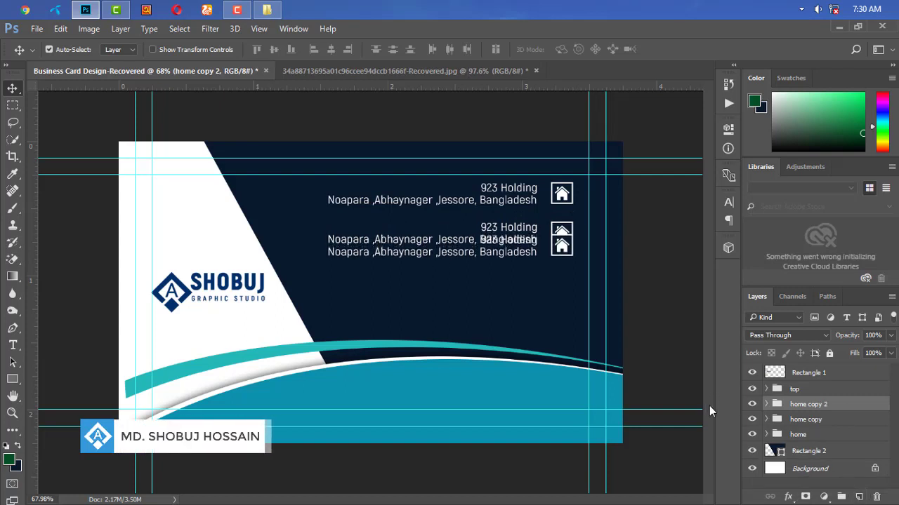
key("shift+Down")
key("shift+Down")
key("shift+Down")
key("shift+Down")
key("shift+Down")
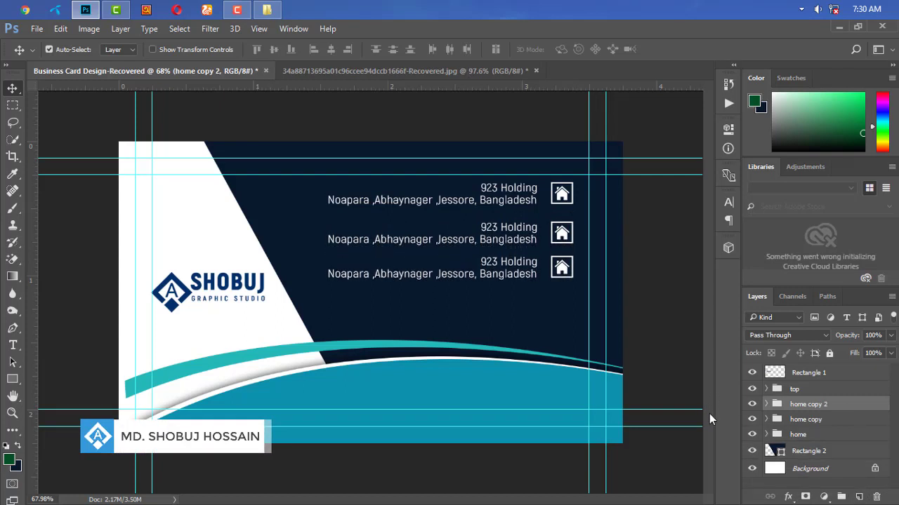
key("shift+Down")
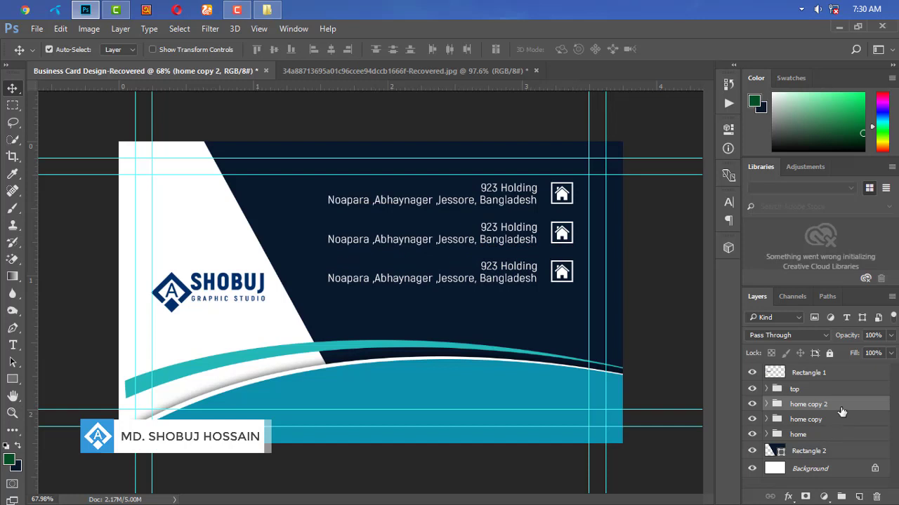
key("ctrl+j")
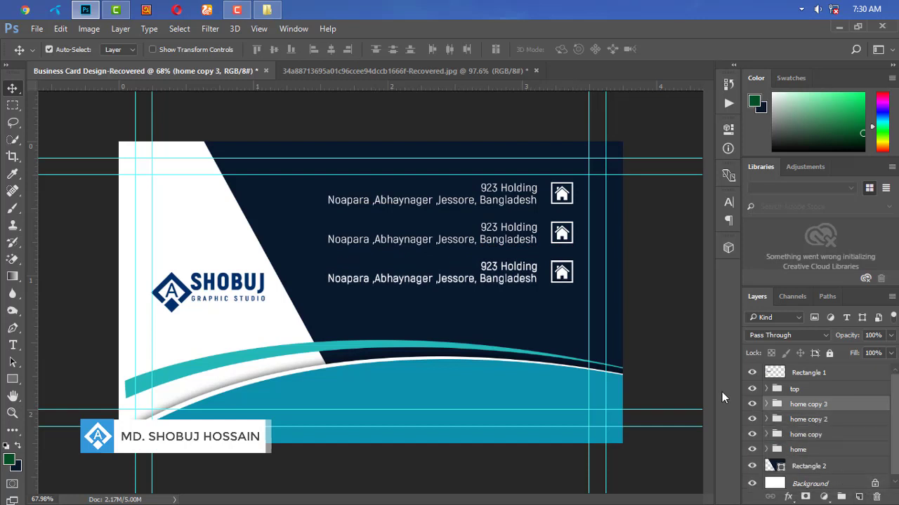
key("shift+Down")
key("shift+Down")
key("shift+Down")
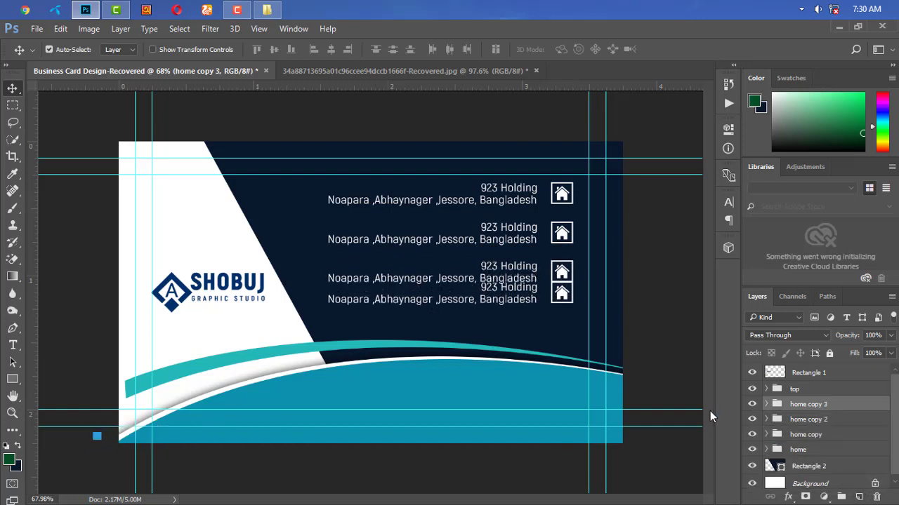
key("shift+Down")
key("shift+Down")
key("shift+Down")
key("shift+Down")
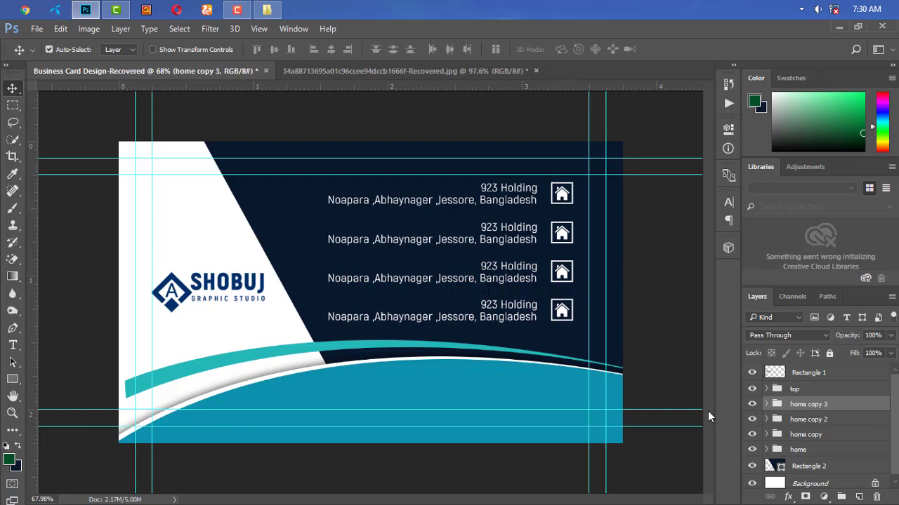
key("Down")
key("Down")
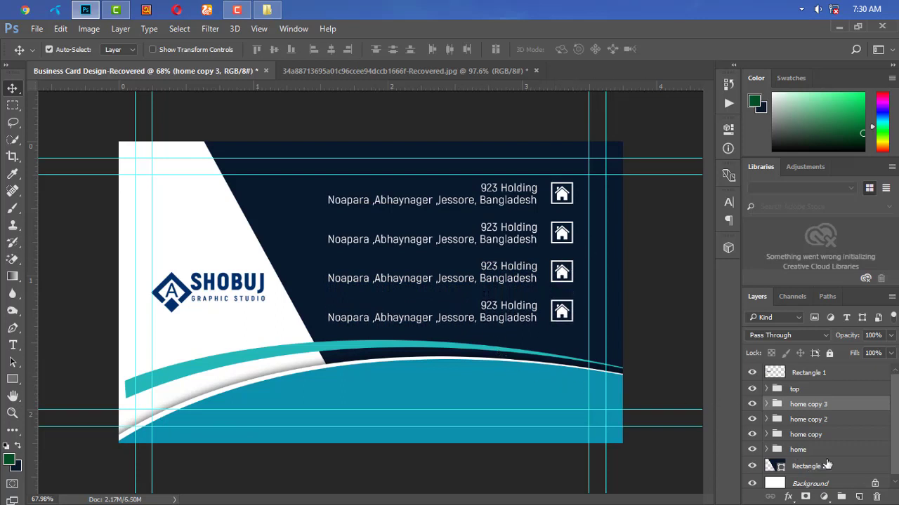
- Place the smartphone image from the icon folder above the second row's house icon layer
left_click(846, 436)
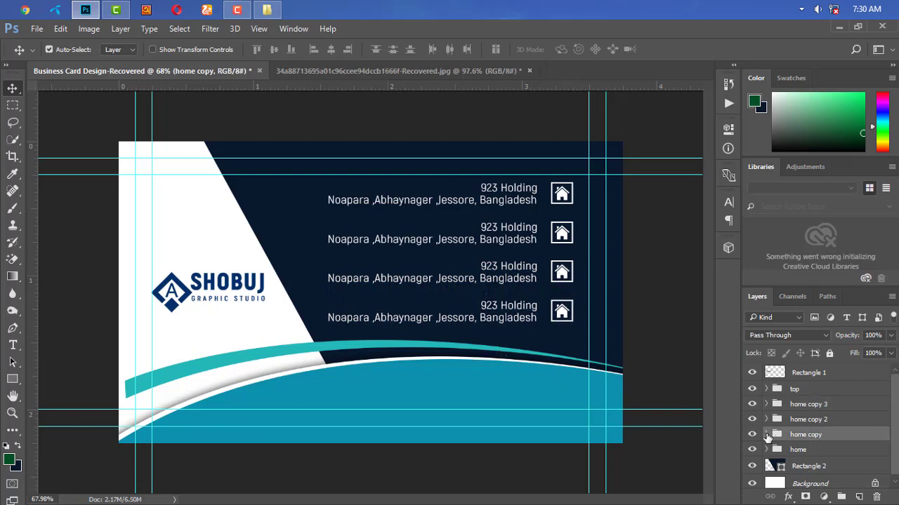
left_click(770, 434)
scroll(848, 461, "down", 2)
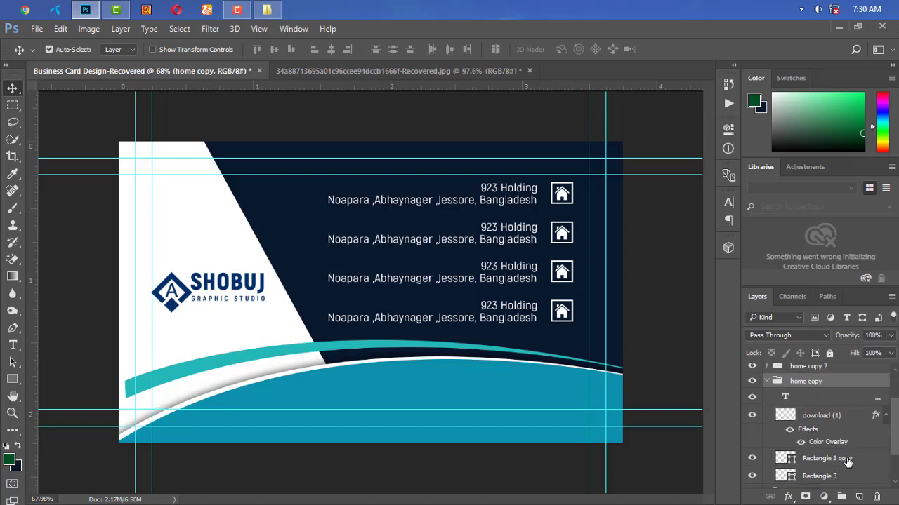
left_click(846, 420)
left_click(87, 10)
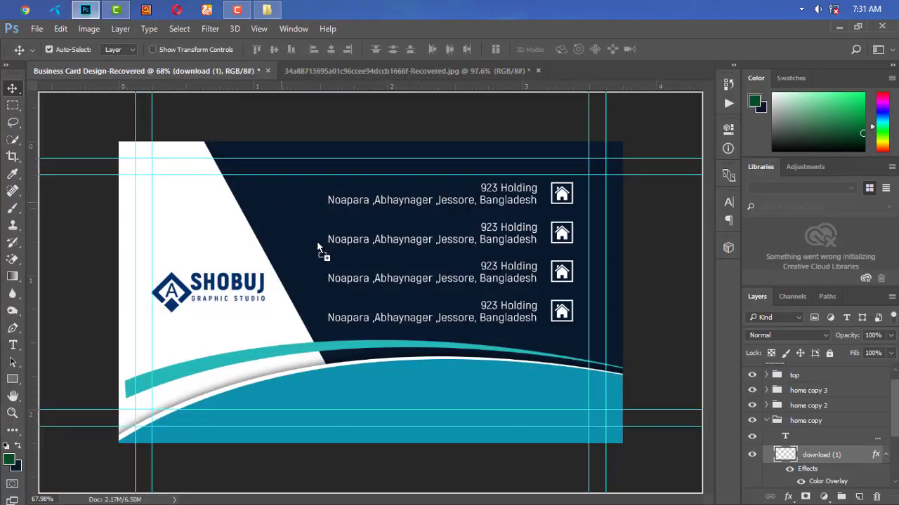
left_click_drag(83, 16, 317, 241)
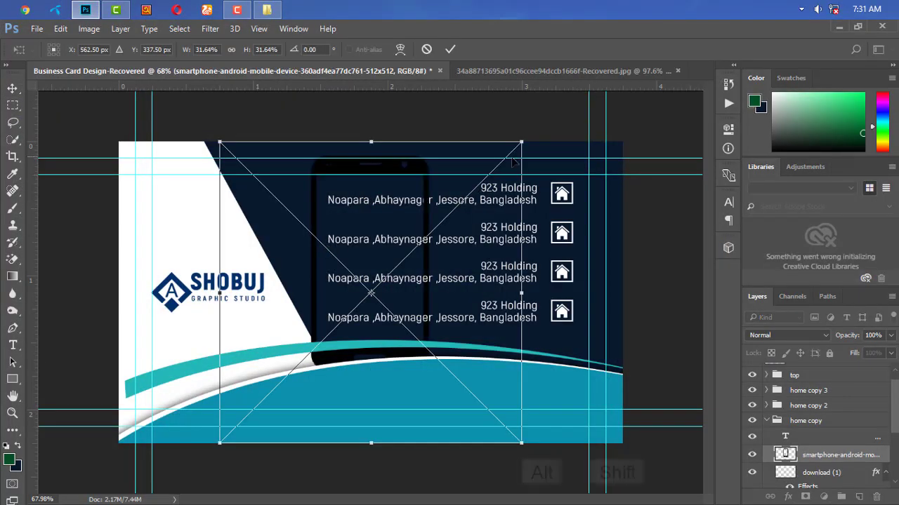
- Scale the smartphone image down and centre it inside the second row's square frame
mouse_move(521, 142)
left_mouse_down()
mouse_move(419, 229)
mouse_move(403, 261)
left_mouse_up()
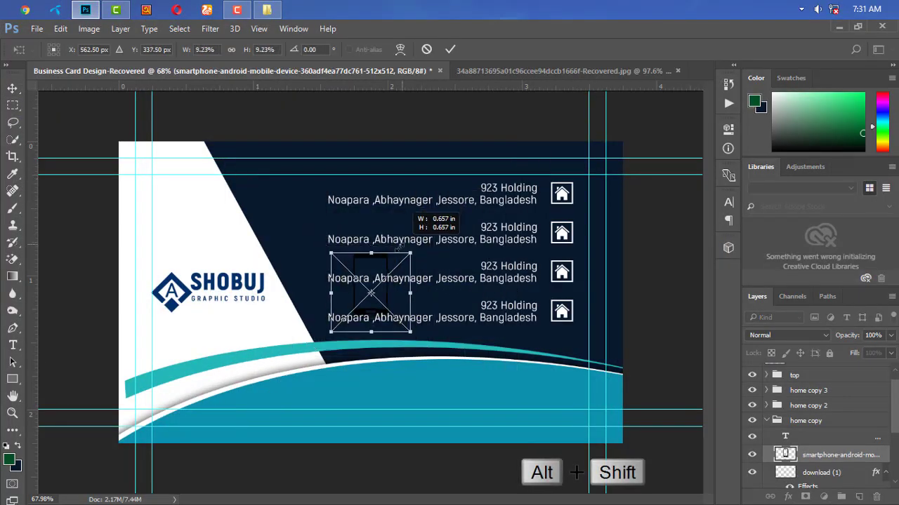
left_click_drag(492, 282, 649, 249)
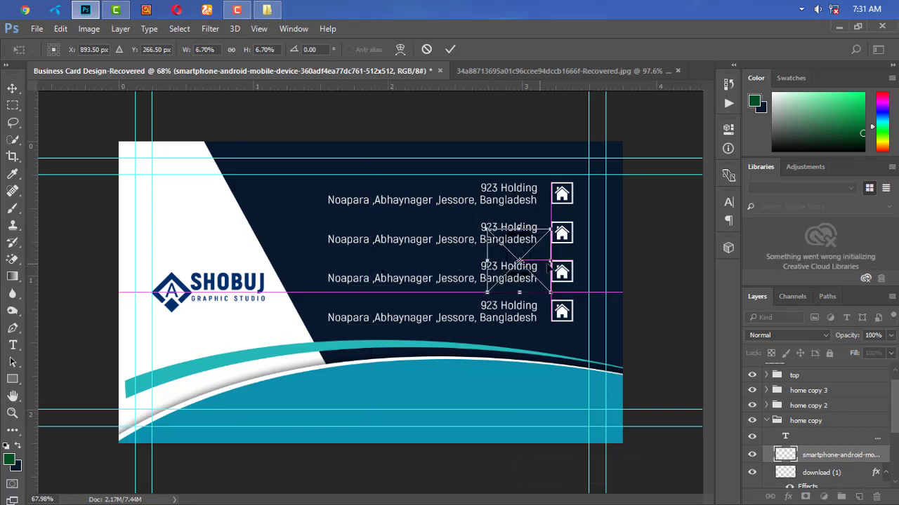
scroll(441, 309, "up", 2)
scroll(441, 309, "up", 2)
scroll(441, 309, "up", 2)
left_click_drag(441, 308, 594, 231)
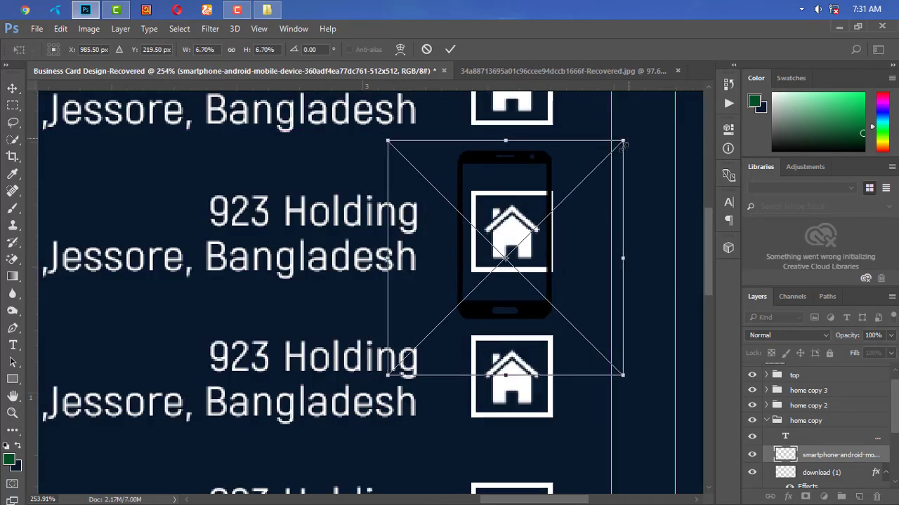
left_click_drag(631, 139, 553, 220)
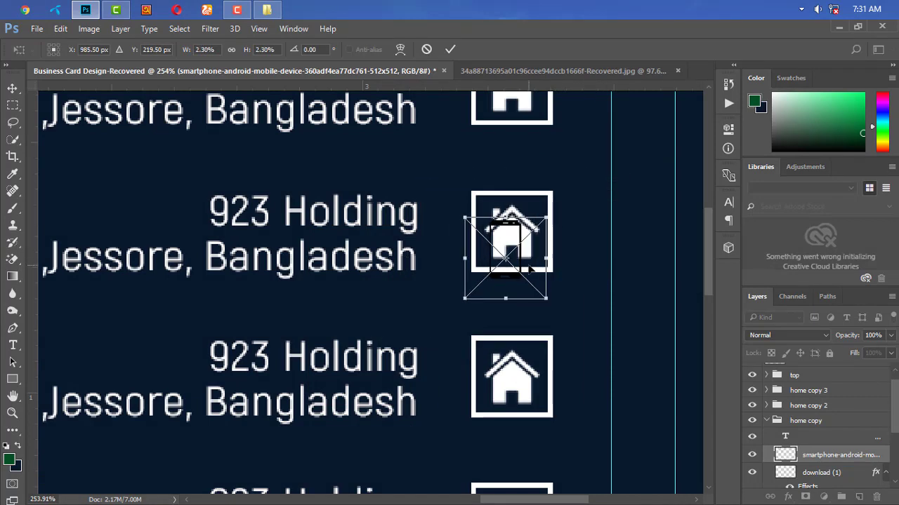
left_click_drag(543, 259, 550, 233)
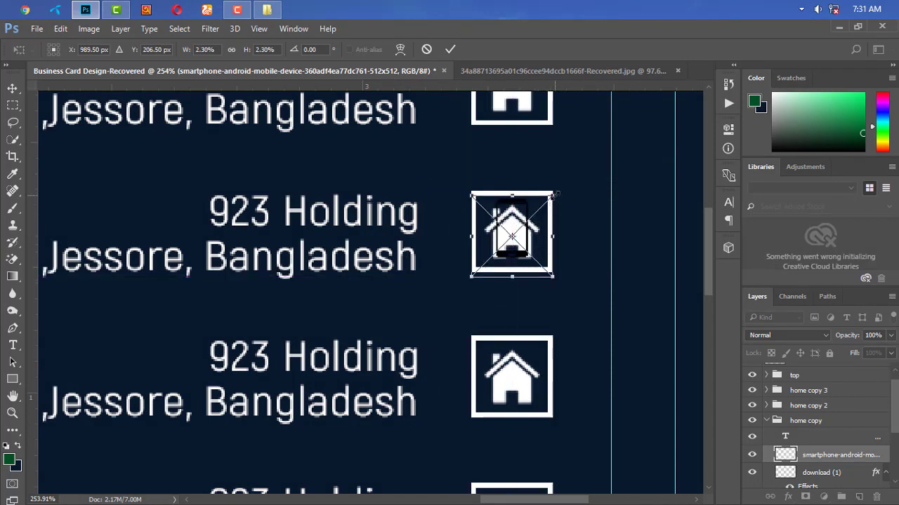
left_click_drag(554, 196, 549, 204)
left_click_drag(538, 237, 533, 239)
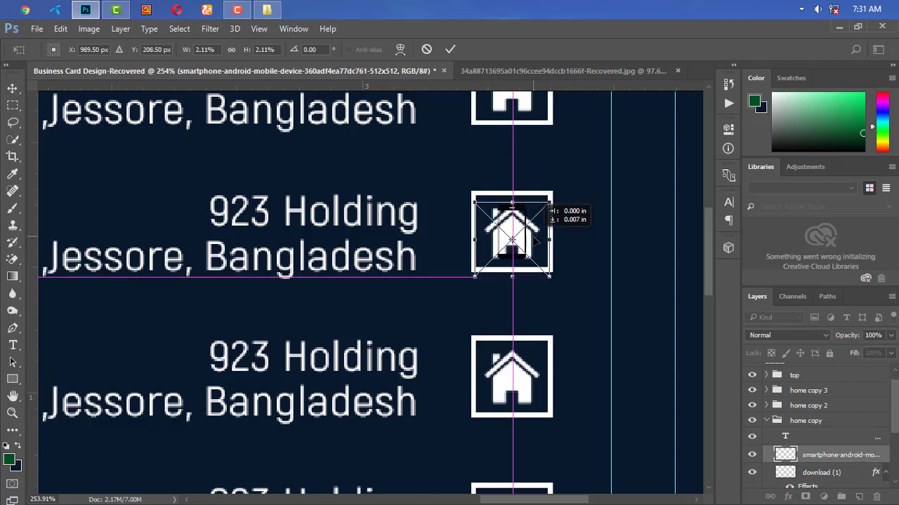
- Delete the second row's house icon and give the phone image a white Color Overlay
left_click(450, 49)
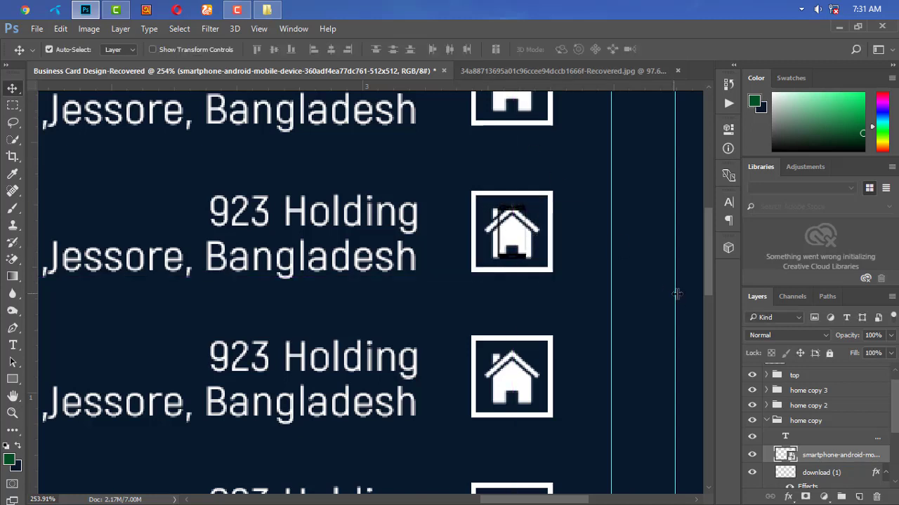
left_click_drag(855, 476, 876, 496)
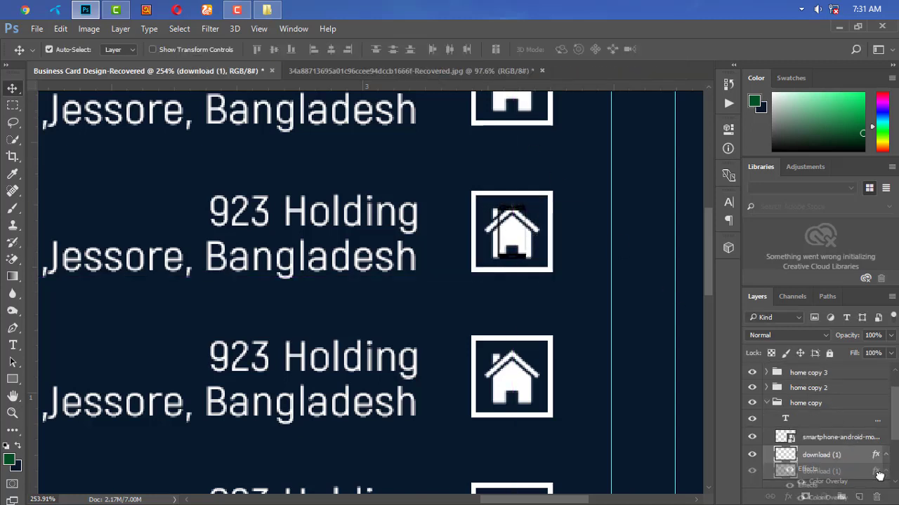
double_click(868, 438)
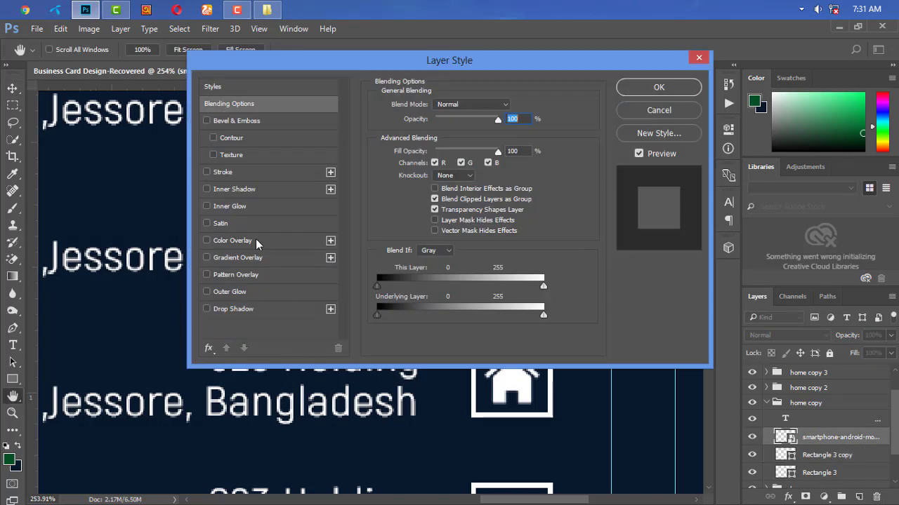
left_click(232, 240)
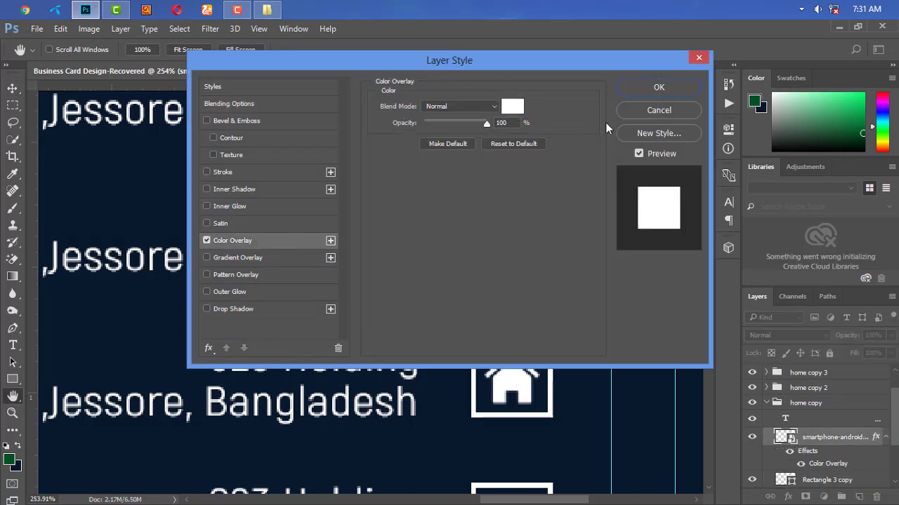
left_click(659, 87)
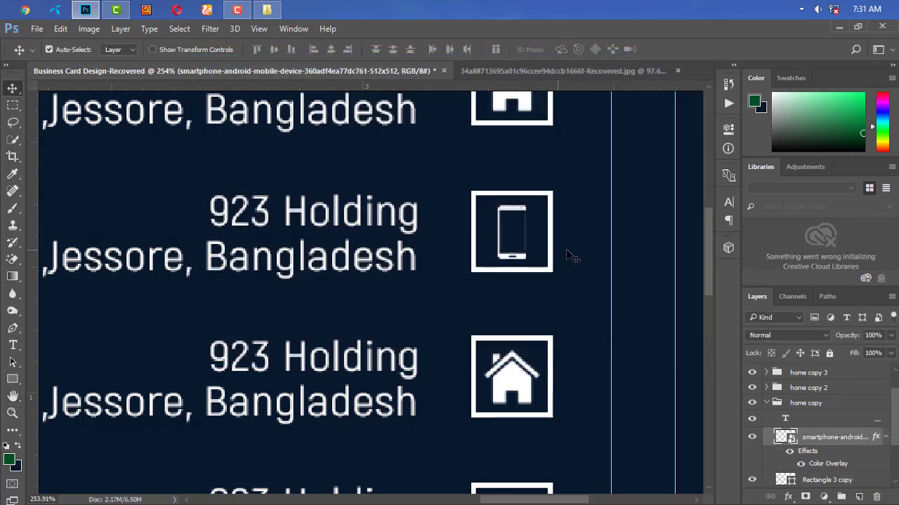
- Nudge the phone icon up and left, then fit the card in view
key("Up")
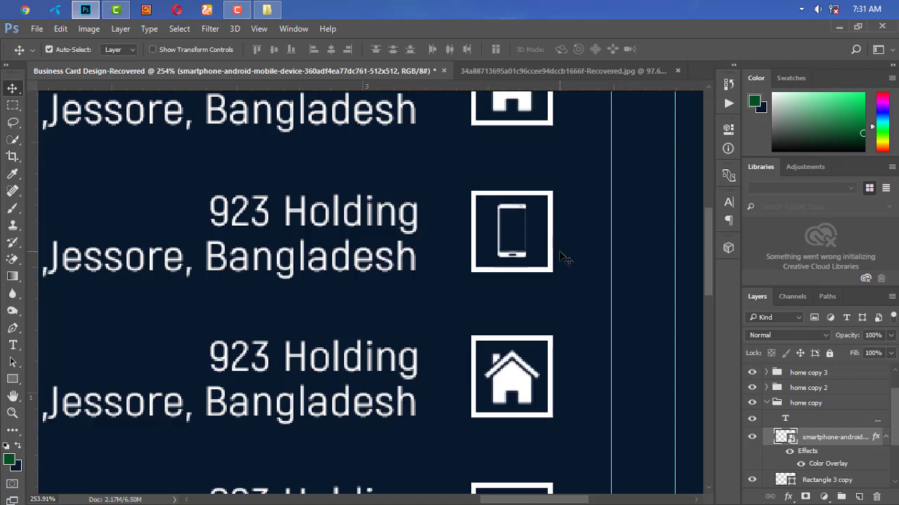
key("Left")
key("ctrl+0")
- Replace the second row's address text with the phone number
key("u")
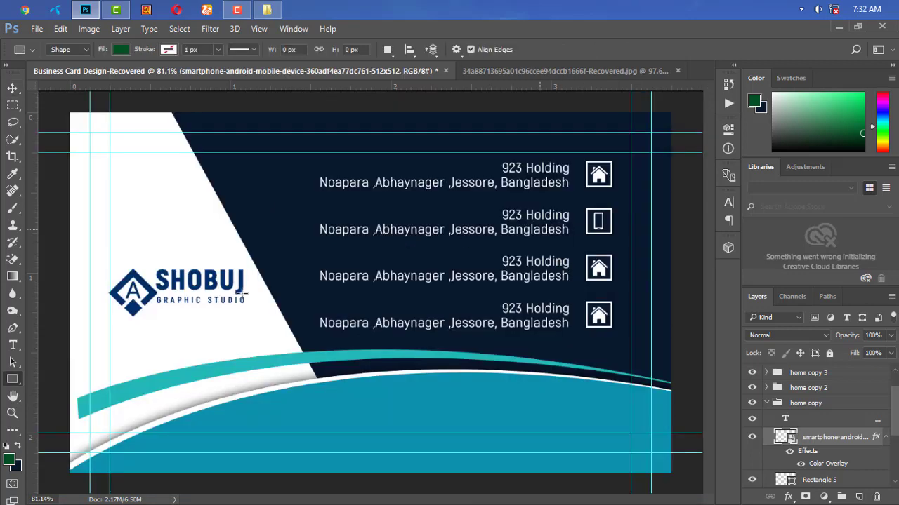
left_click(13, 344)
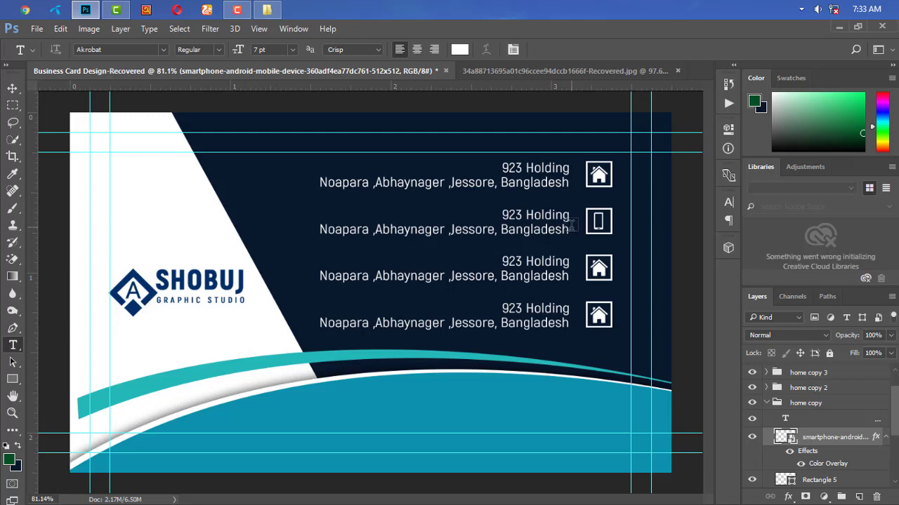
left_click_drag(571, 230, 309, 211)
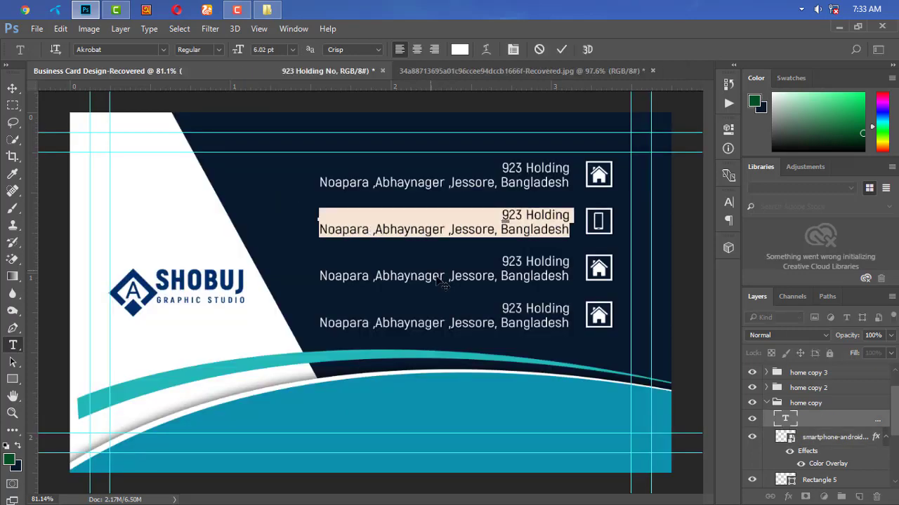
key("BackSpace")
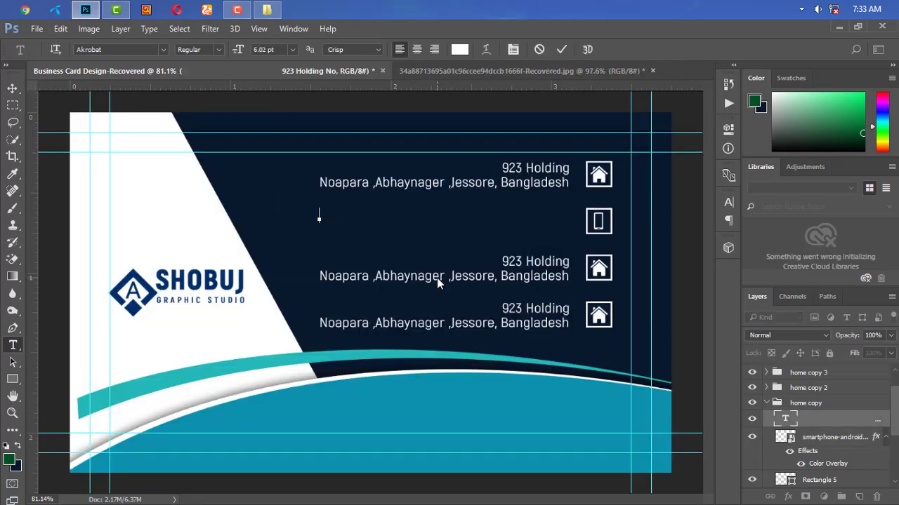
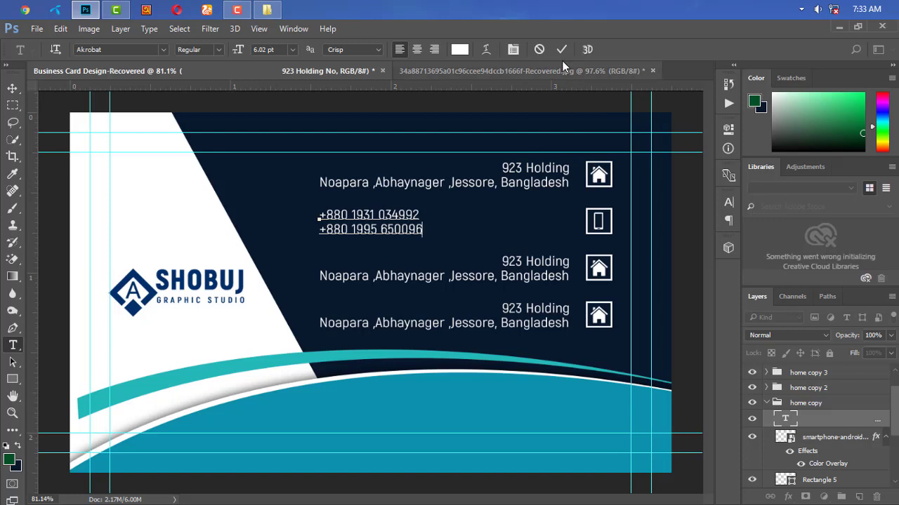
- Enter the two phone numbers and move them right to align with the address lines
left_click(561, 49)
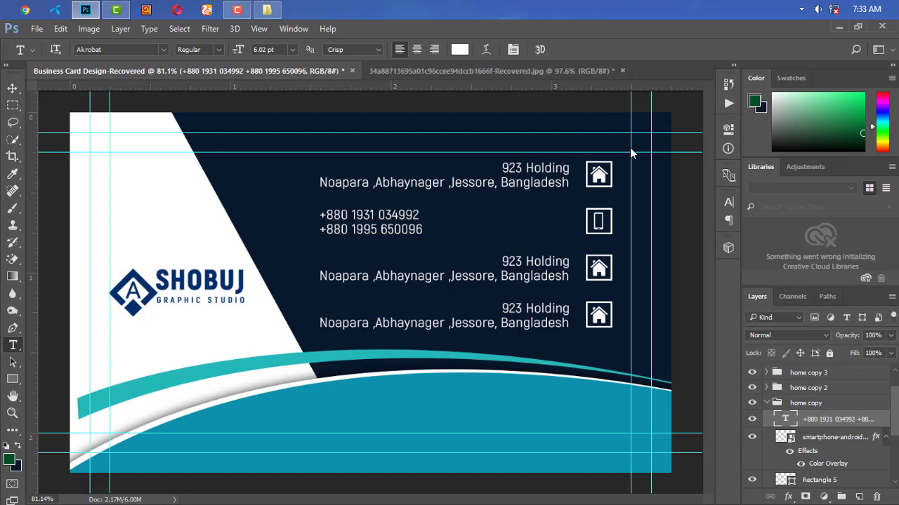
left_click(12, 88)
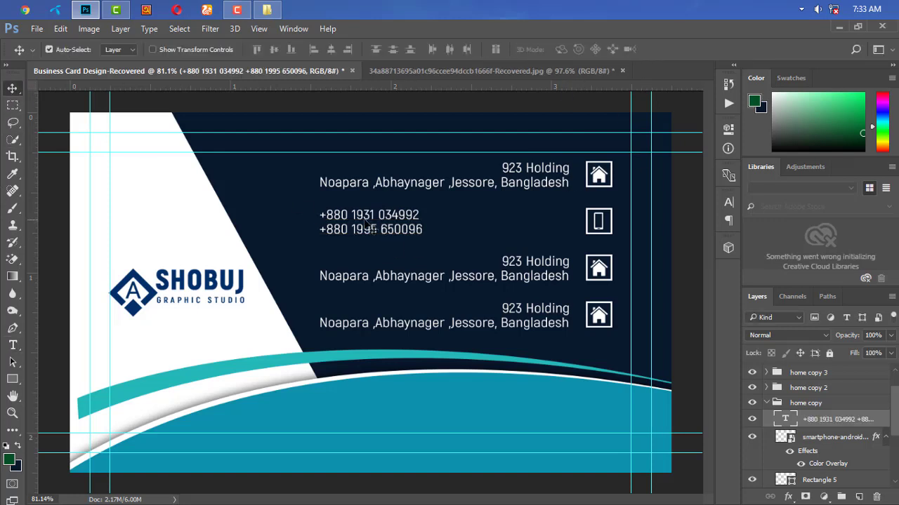
left_click_drag(372, 227, 510, 224)
- Select the house icon layer in home copy 2 and place the email icon image into the card
left_click(766, 403)
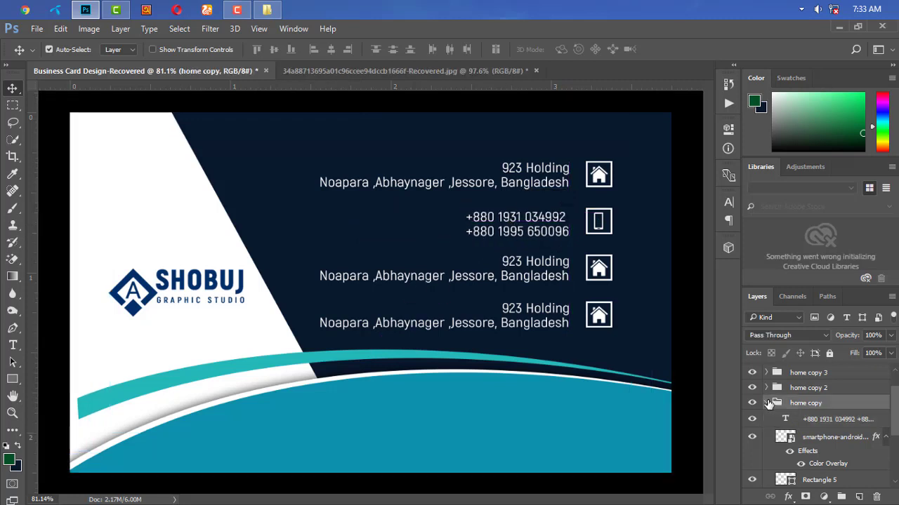
left_click(766, 416)
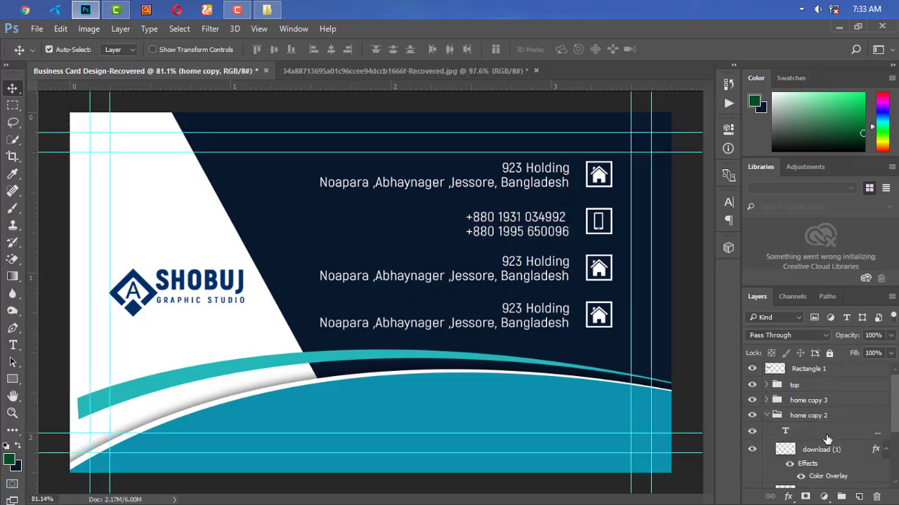
scroll(821, 439, "down", 1)
left_click(821, 431)
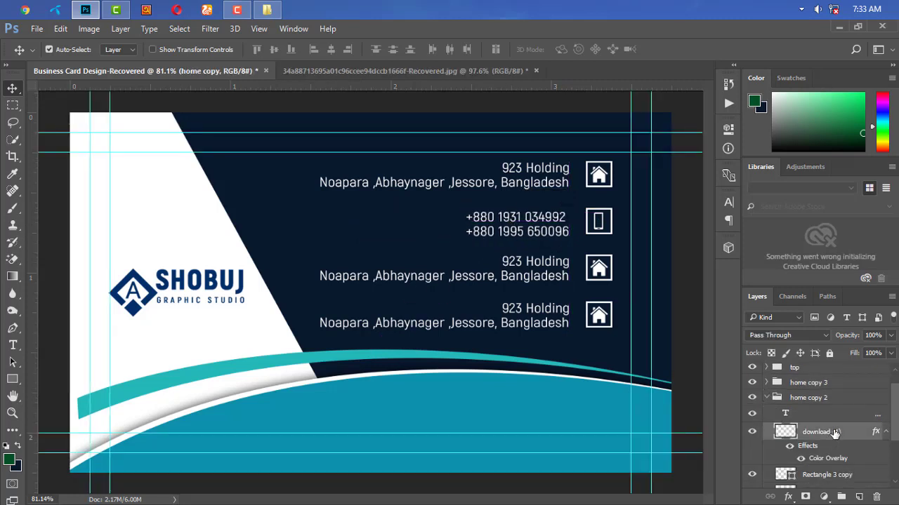
left_click(85, 9)
scroll(569, 200, "up", 10)
left_click_drag(471, 116, 292, 222)
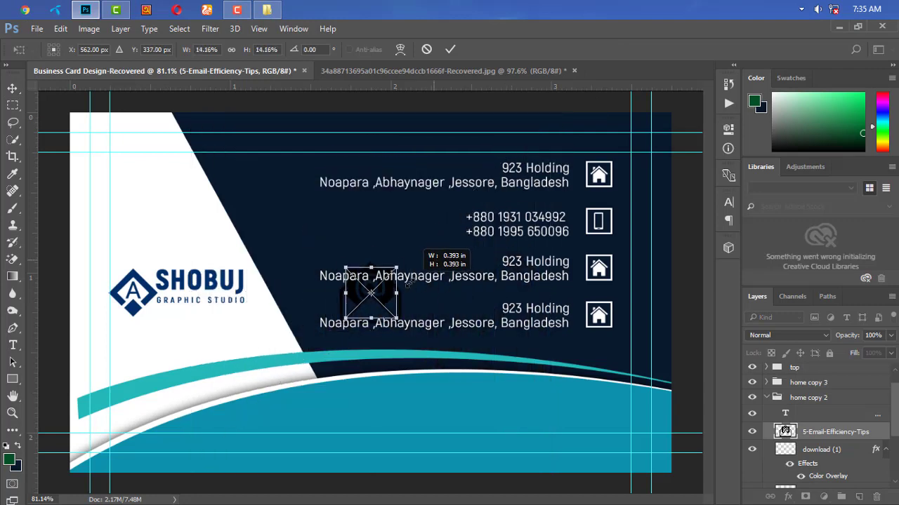
- Scale the email icon down and fit it inside the third contact row's box
left_click_drag(550, 114, 392, 272)
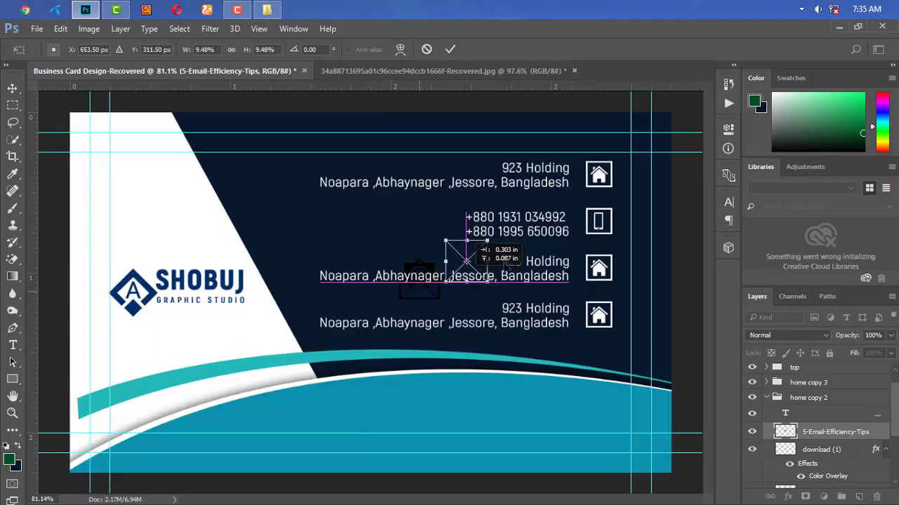
left_click_drag(371, 308, 560, 249)
scroll(613, 257, "up", 3)
scroll(671, 232, "up", 2)
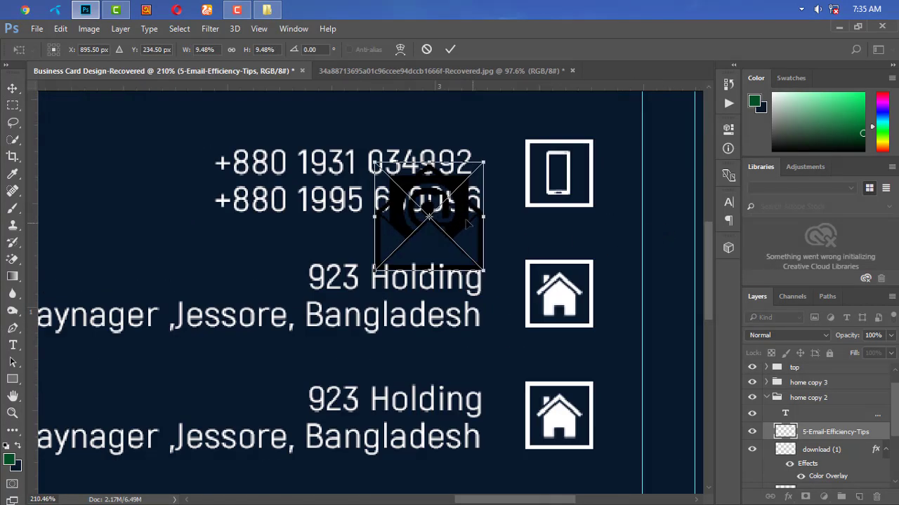
mouse_move(463, 219)
left_mouse_down()
mouse_move(628, 254)
mouse_move(546, 296)
left_mouse_up()
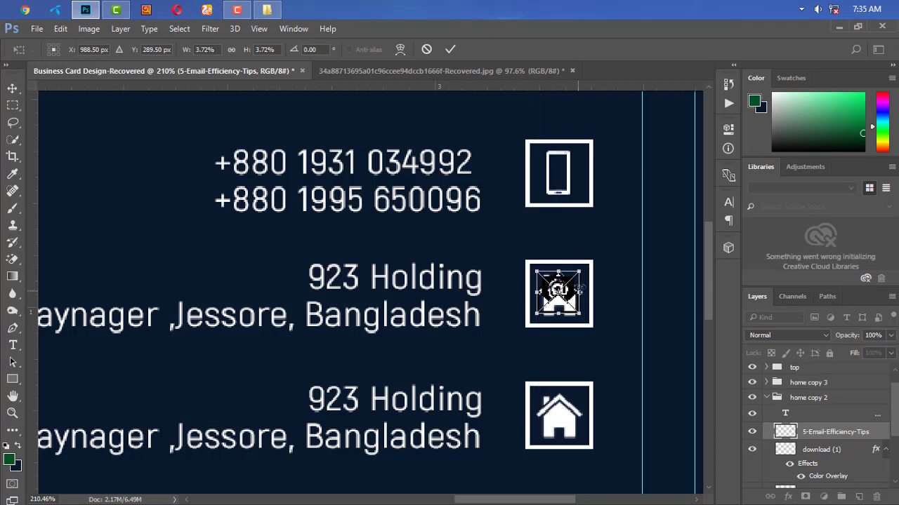
left_click_drag(580, 271, 582, 270)
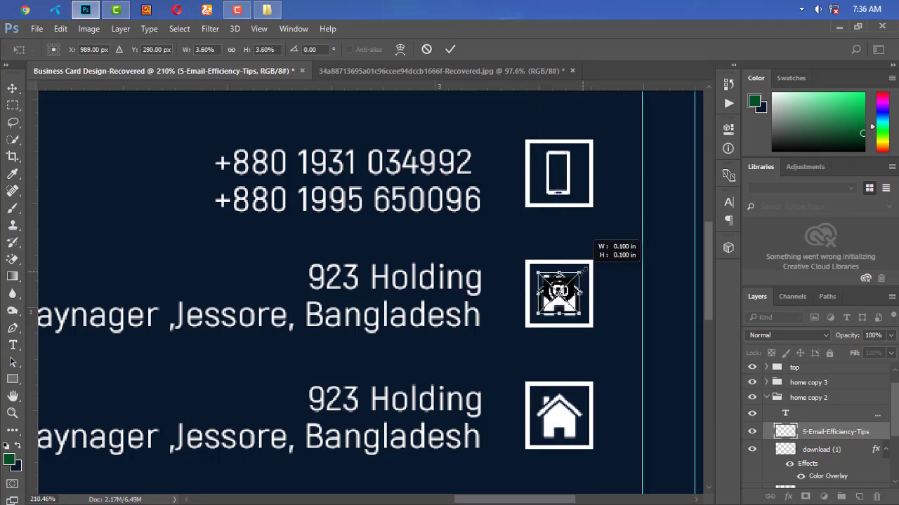
left_click(449, 50)
- Delete the old house icon layer and give the email icon a white Color Overlay
left_click_drag(860, 448, 876, 496)
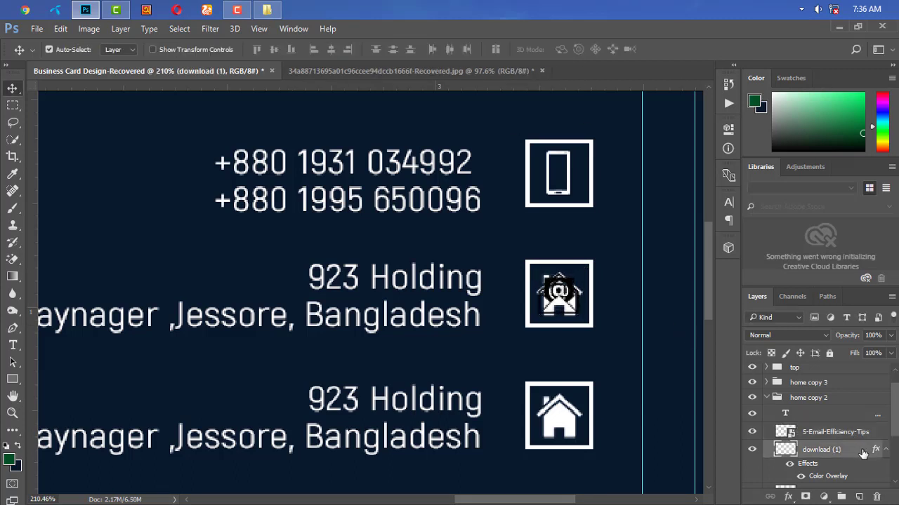
left_click(868, 436)
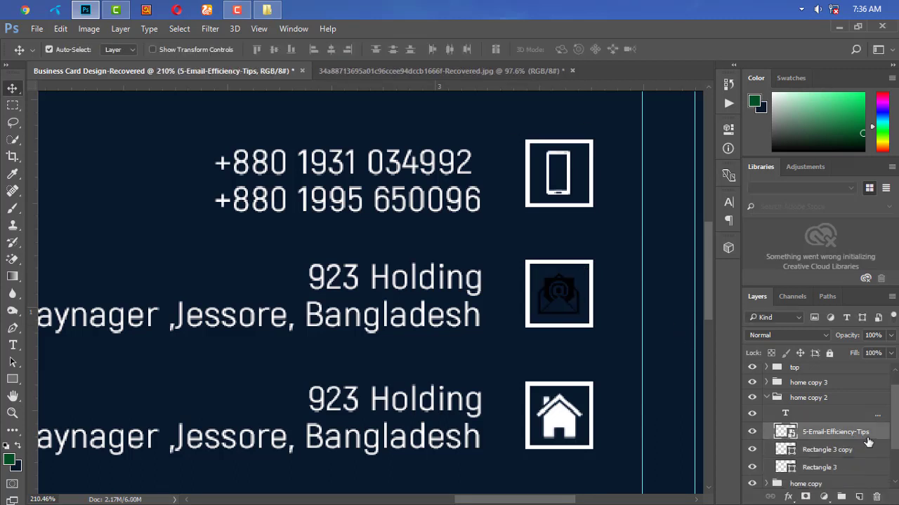
double_click(886, 436)
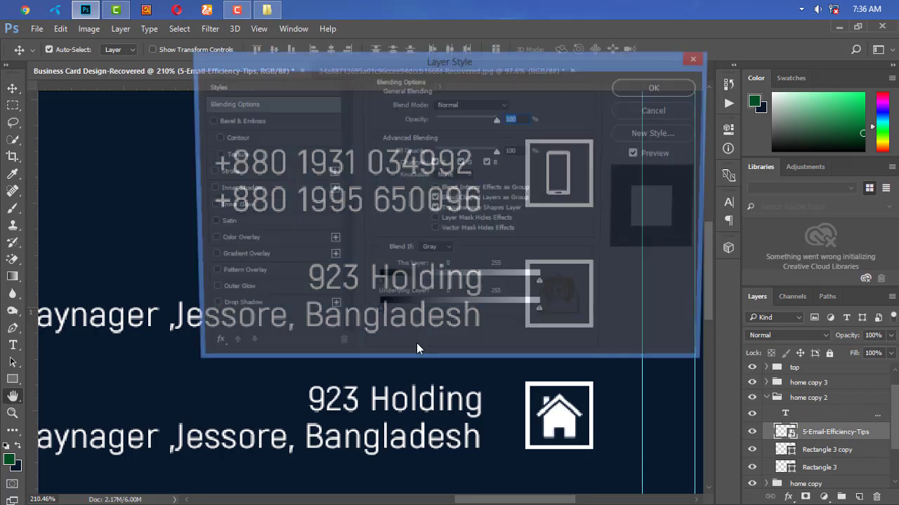
left_click(258, 243)
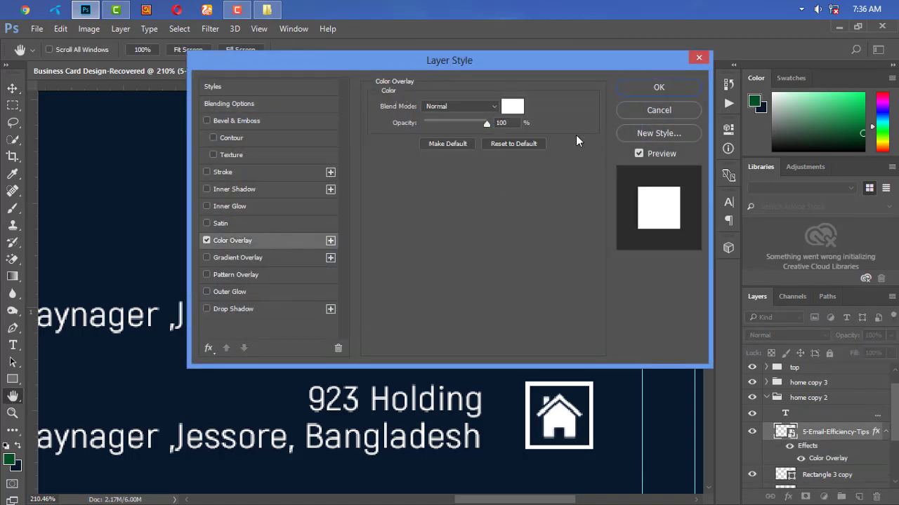
left_click(647, 87)
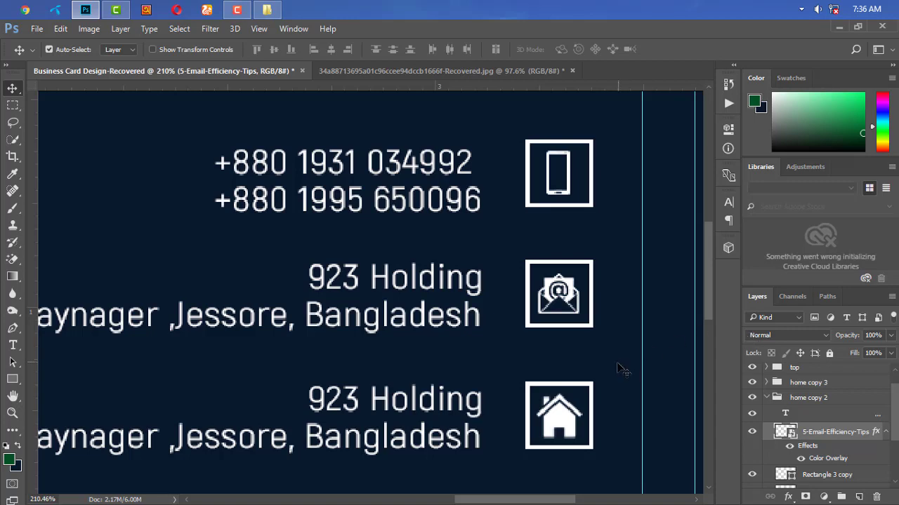
scroll(507, 390, "down", 5)
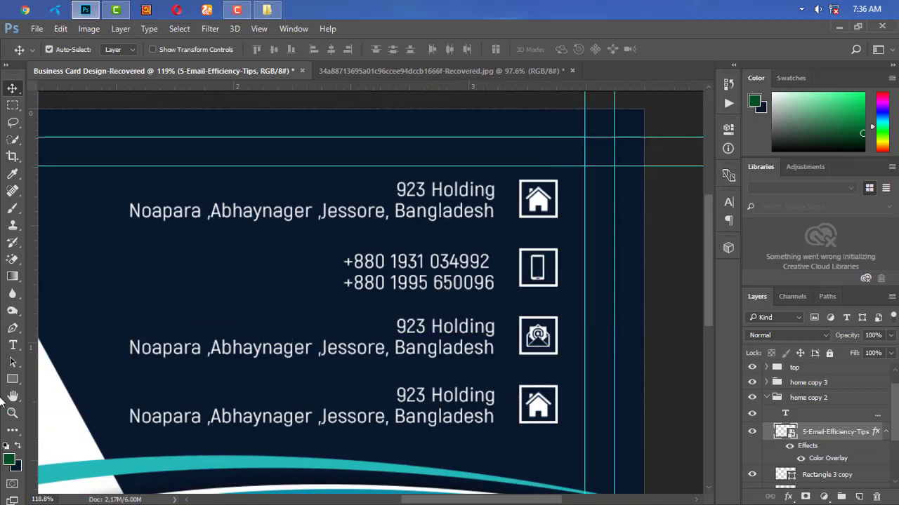
- Replace the third row's text with the e-mail address and align it with the other contact lines
left_click(14, 344)
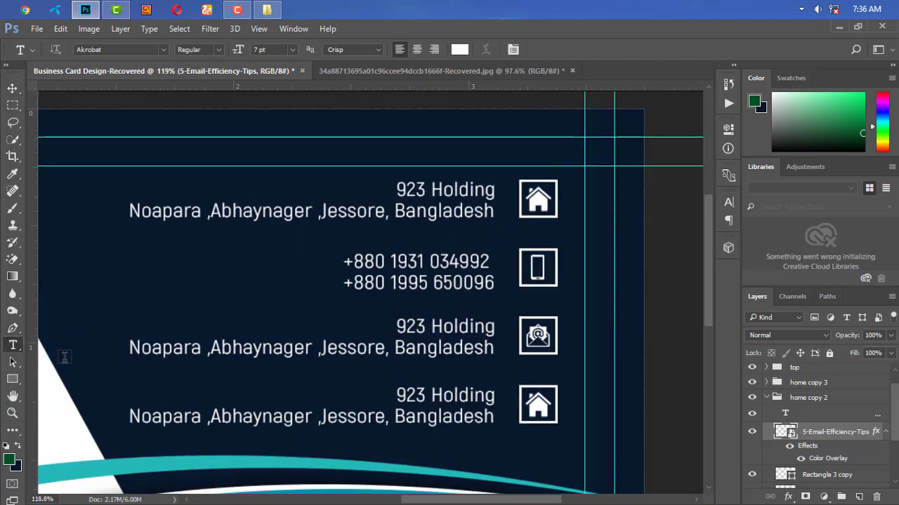
left_click(493, 348)
key("ctrl+a")
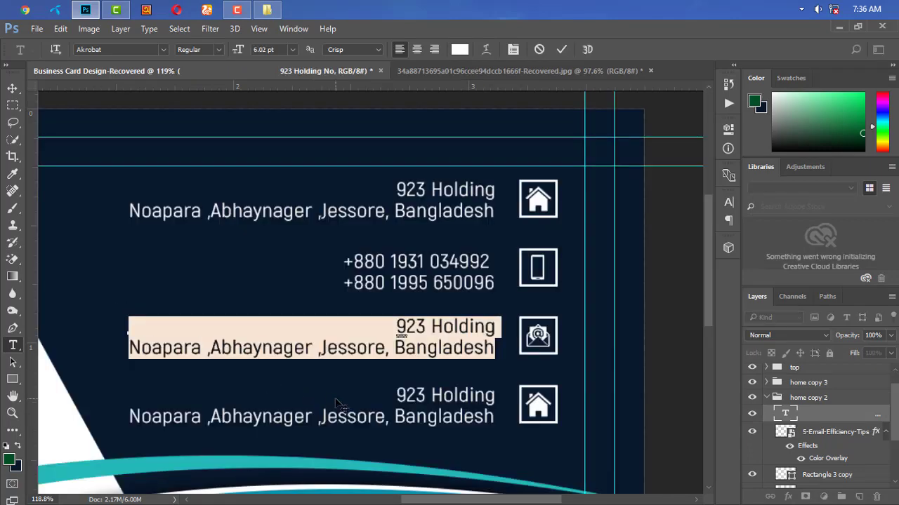
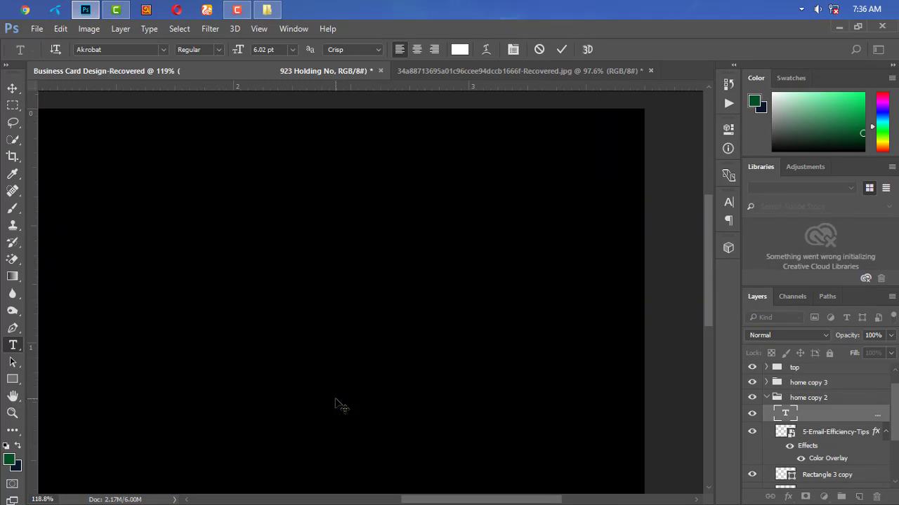
left_click(561, 49)
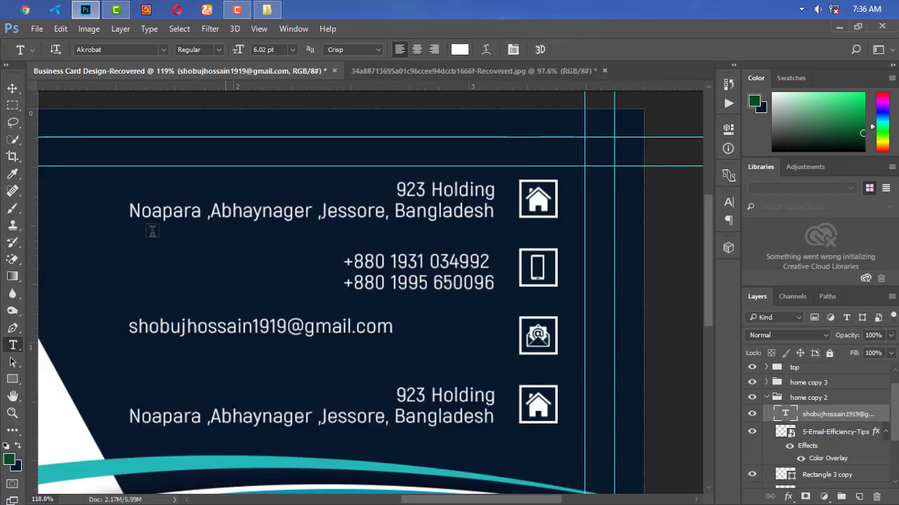
left_click(12, 89)
mouse_move(268, 337)
left_mouse_down()
mouse_move(376, 348)
mouse_move(366, 349)
left_mouse_up()
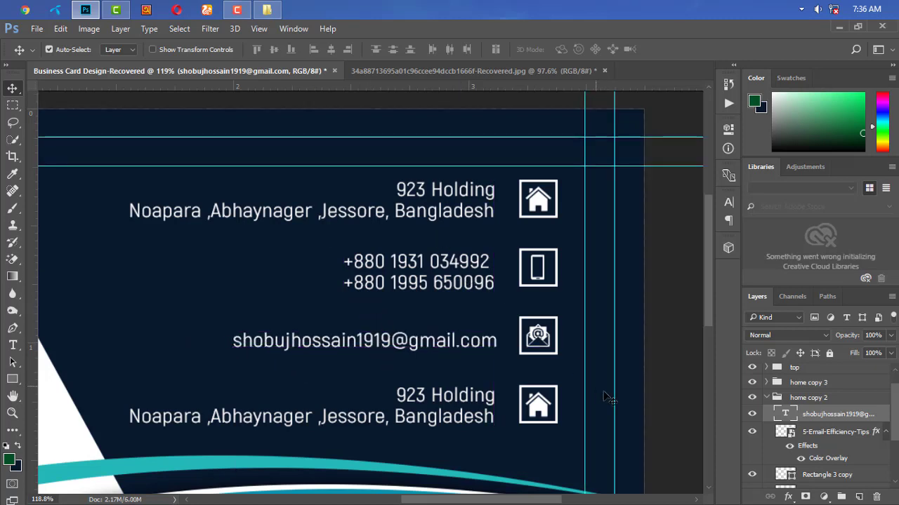
- Select the house icon in home copy 3, place the globe image and shrink it
left_click(772, 398)
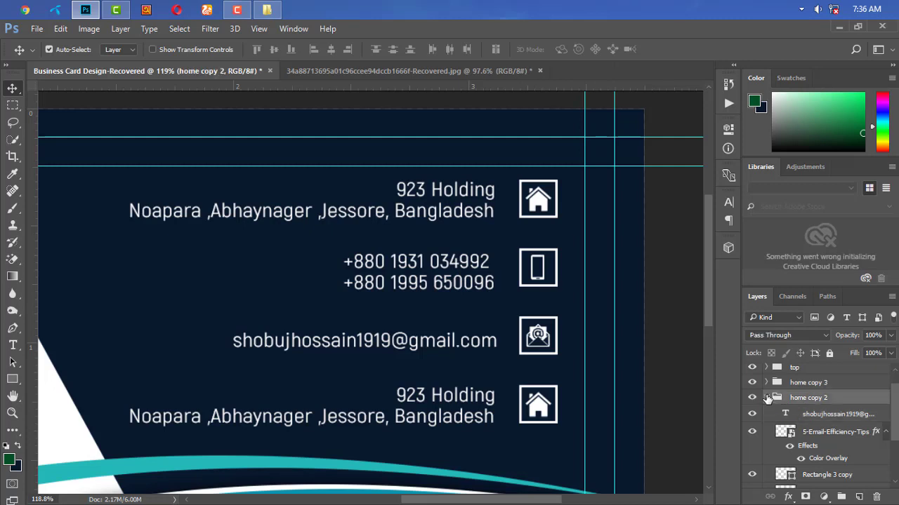
left_click(766, 397)
left_click(766, 400)
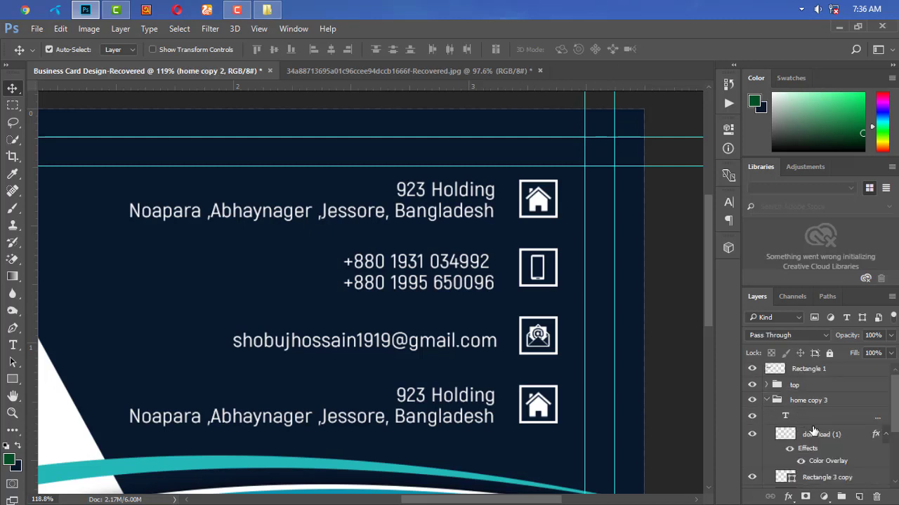
left_click(824, 439)
left_click(85, 10)
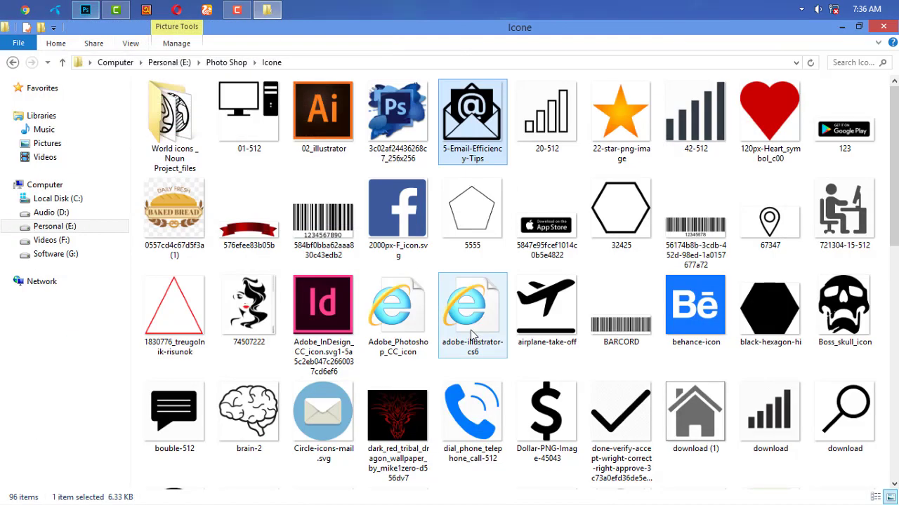
scroll(493, 333, "down", 10)
left_click_drag(407, 336, 455, 426)
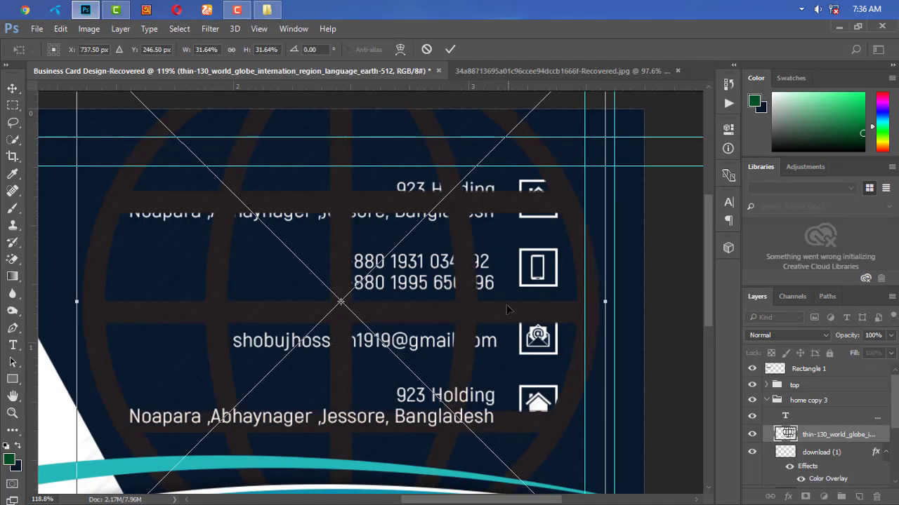
key("ctrl+0")
left_click_drag(643, 420, 490, 268)
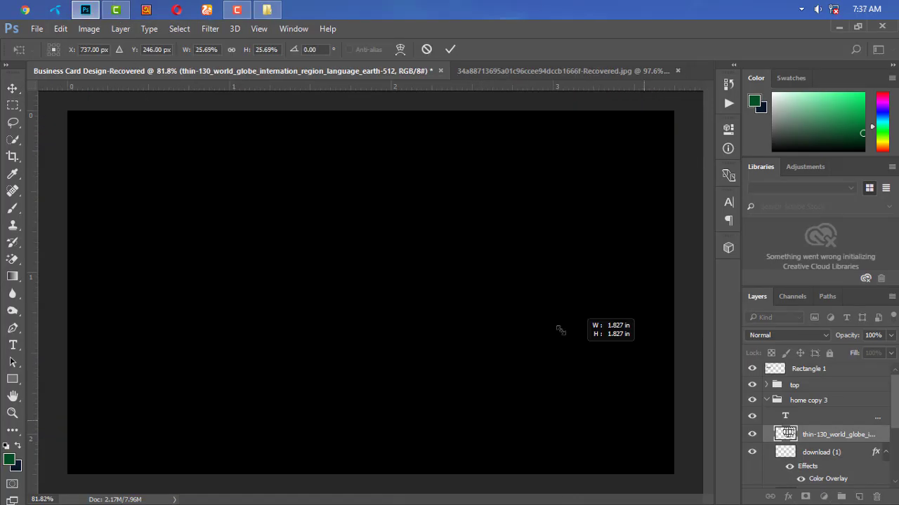
- Position the globe over the bottom row's box and scale it to fit inside
scroll(632, 295, "up", 2)
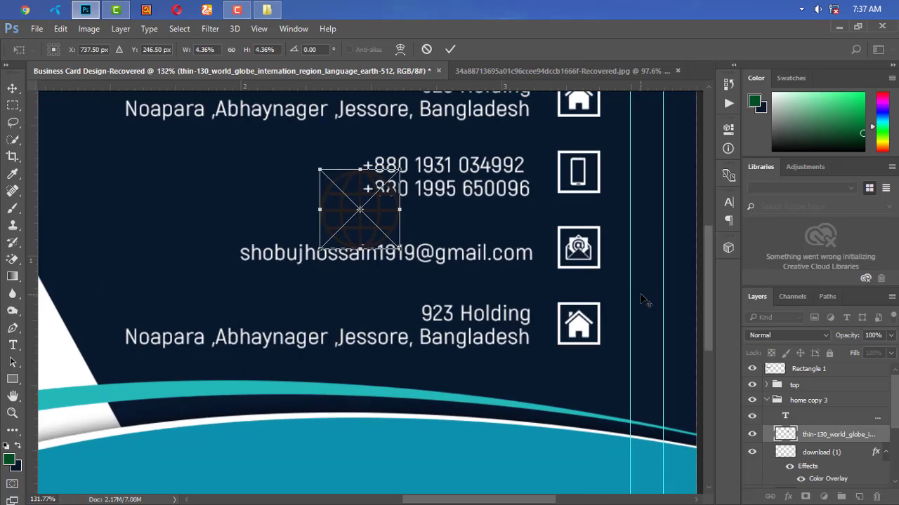
scroll(606, 292, "up", 2)
scroll(602, 293, "up", 1)
left_click_drag(186, 127, 609, 322)
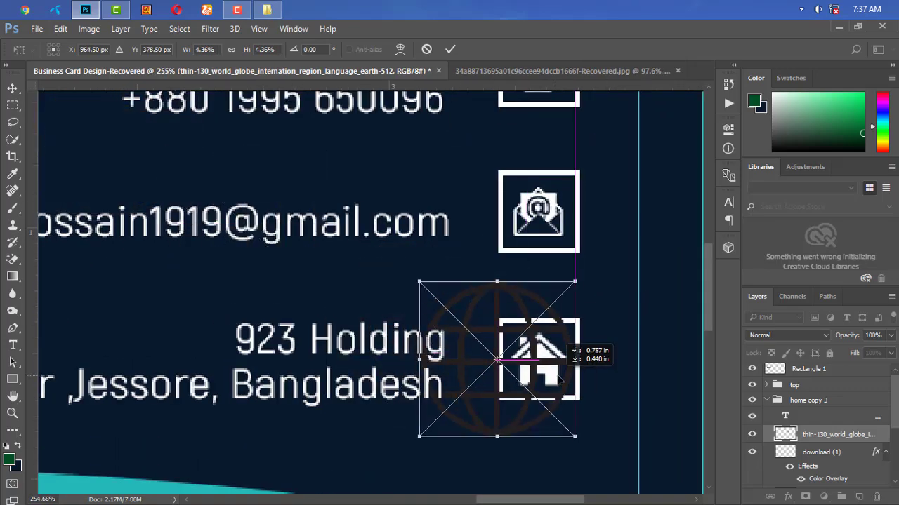
mouse_move(590, 279)
left_mouse_down()
mouse_move(539, 334)
mouse_move(546, 370)
left_mouse_up()
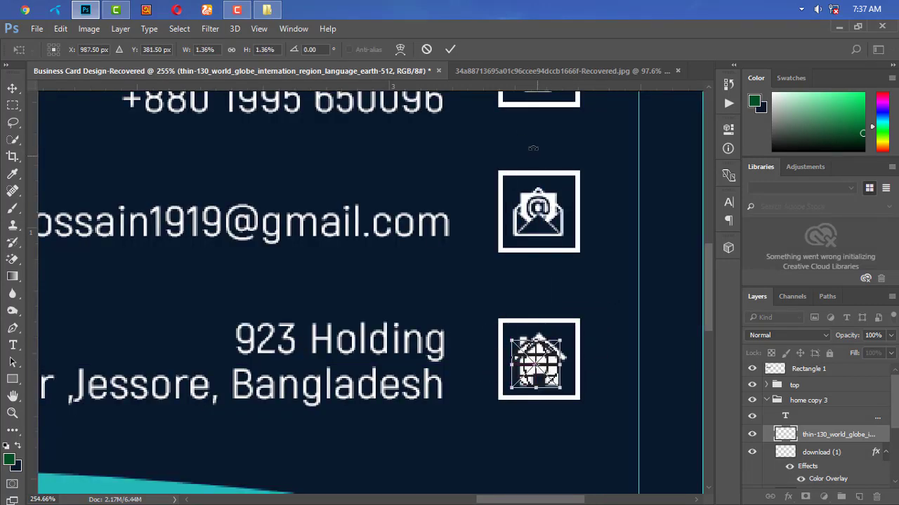
left_click(450, 50)
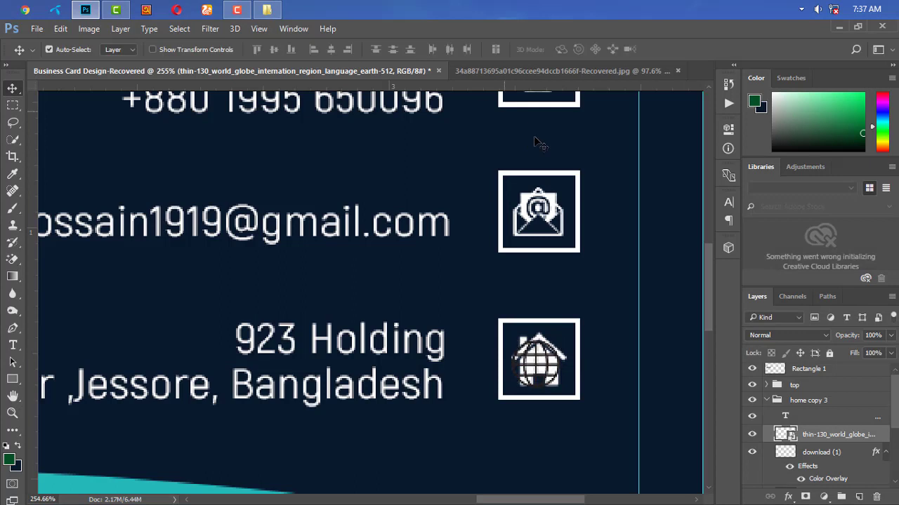
- Delete the old house icon layer and give the globe a white Color Overlay
left_click(854, 453)
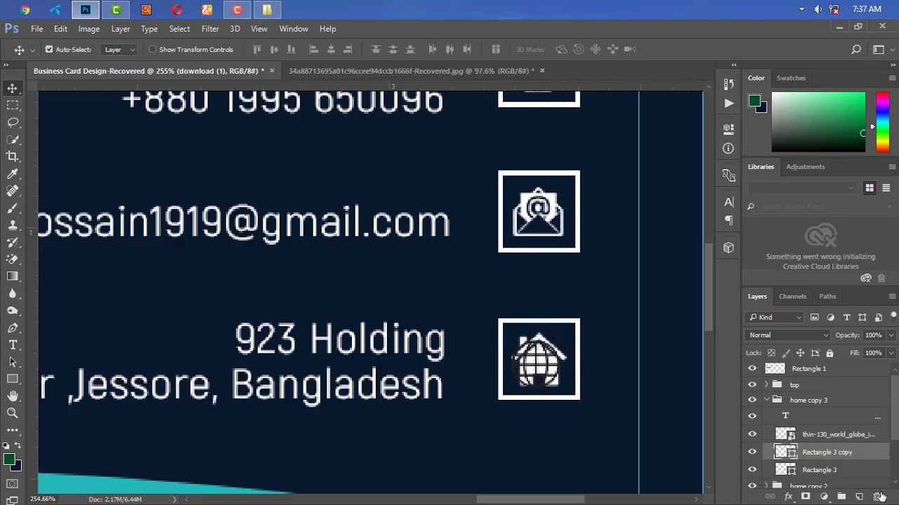
key("Delete")
left_click(875, 438)
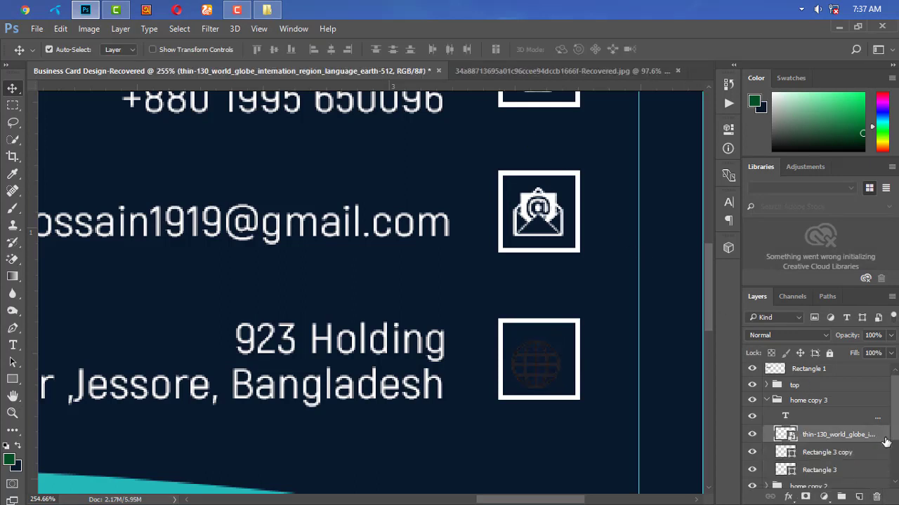
key("space")
left_click(274, 239)
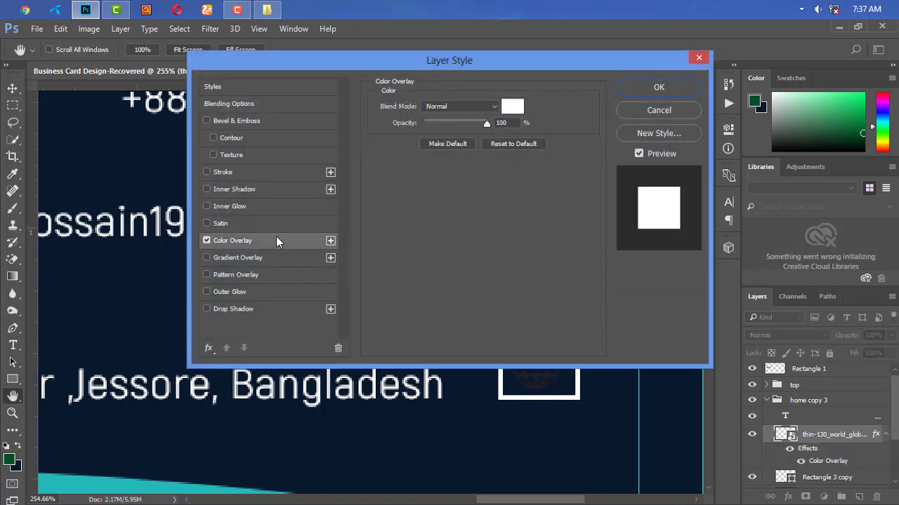
left_click(635, 94)
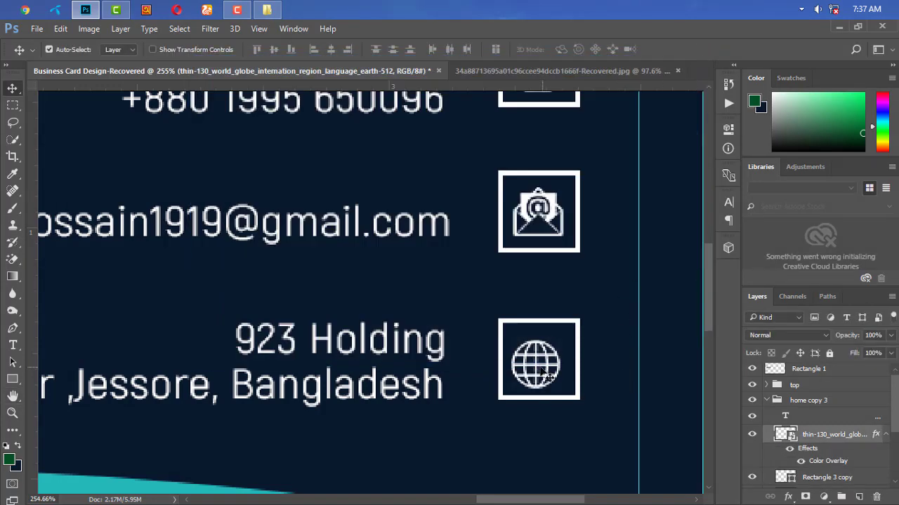
- Centre the globe in its box and enlarge it slightly with Free Transform
mouse_move(546, 375)
left_mouse_down()
mouse_move(565, 378)
mouse_move(557, 363)
left_mouse_up()
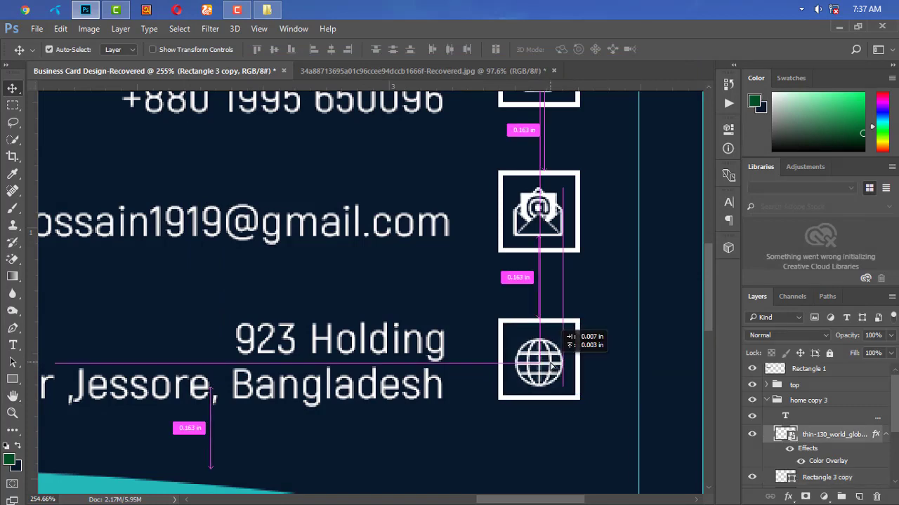
left_click(61, 28)
left_click(147, 293)
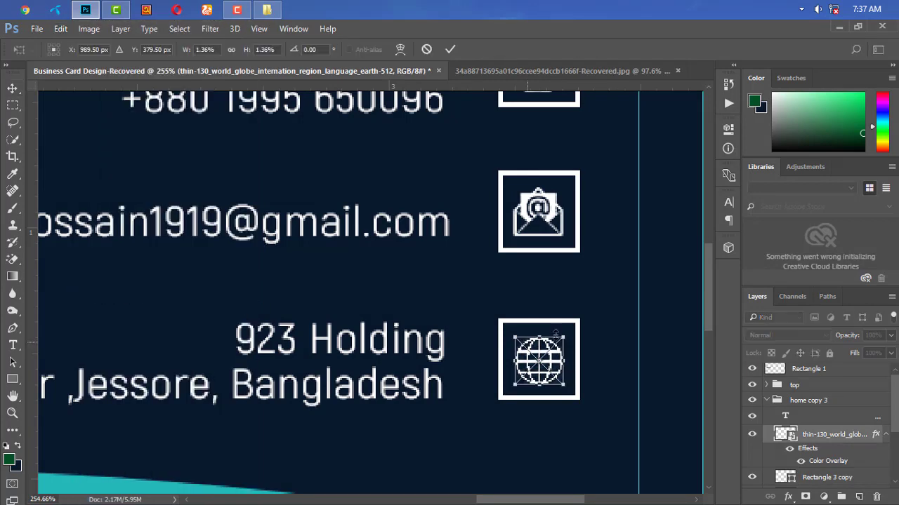
scroll(555, 334, "up", 2)
scroll(554, 331, "up", 1)
left_click_drag(552, 328, 554, 326)
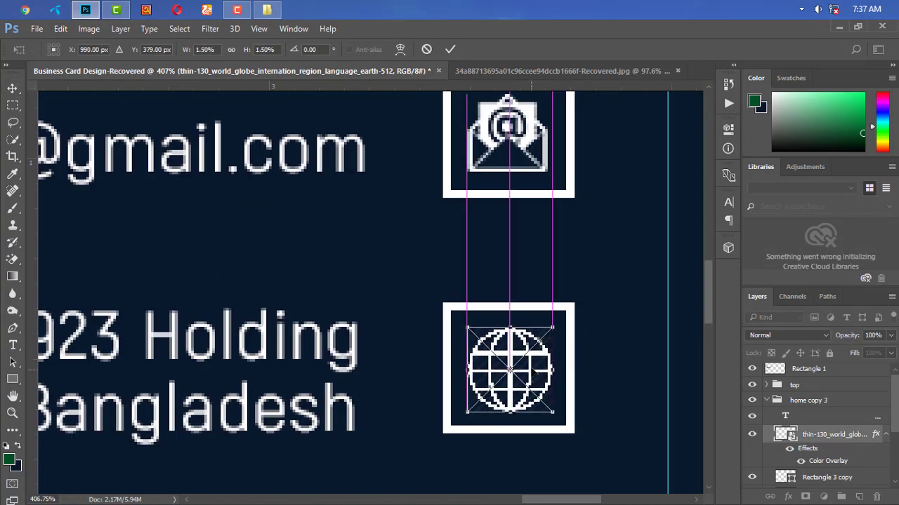
left_click(450, 49)
scroll(546, 345, "down", 3)
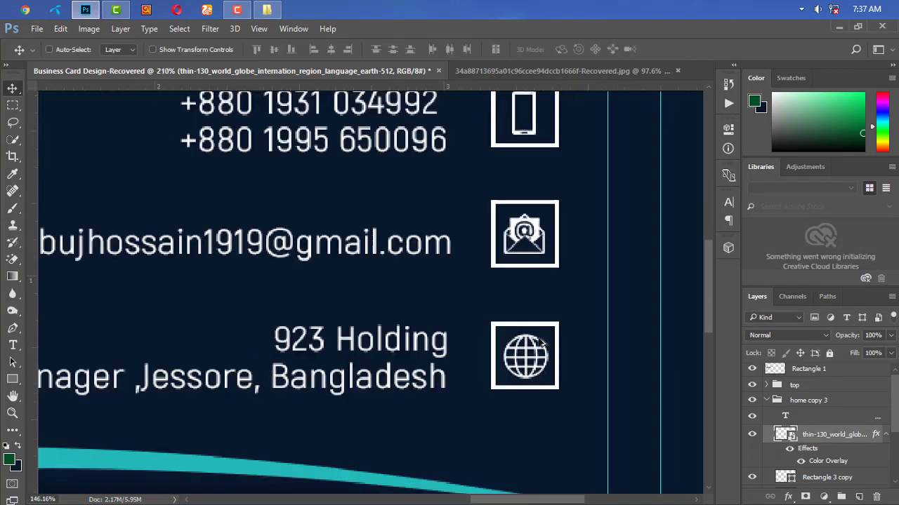
scroll(548, 347, "down", 2)
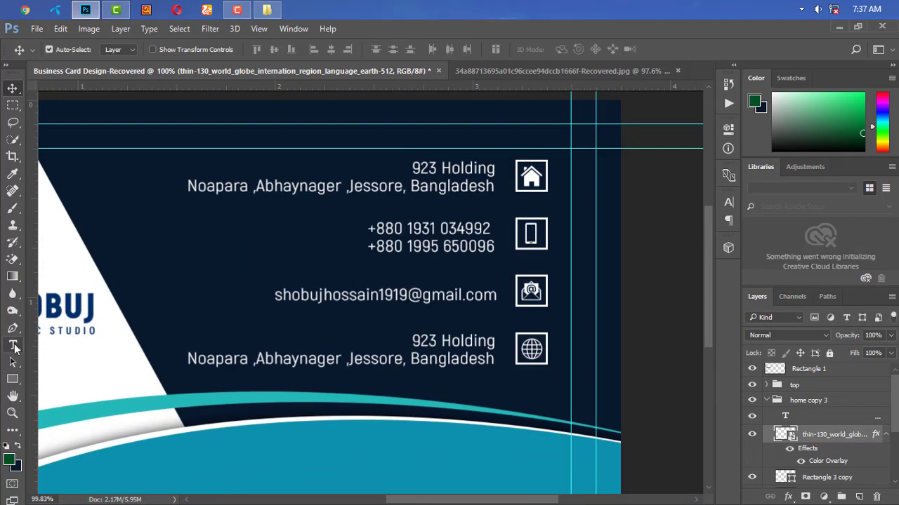
- Replace the second address with 'shobujgraphicstudio.com' and align the website line with the others
left_click(12, 345)
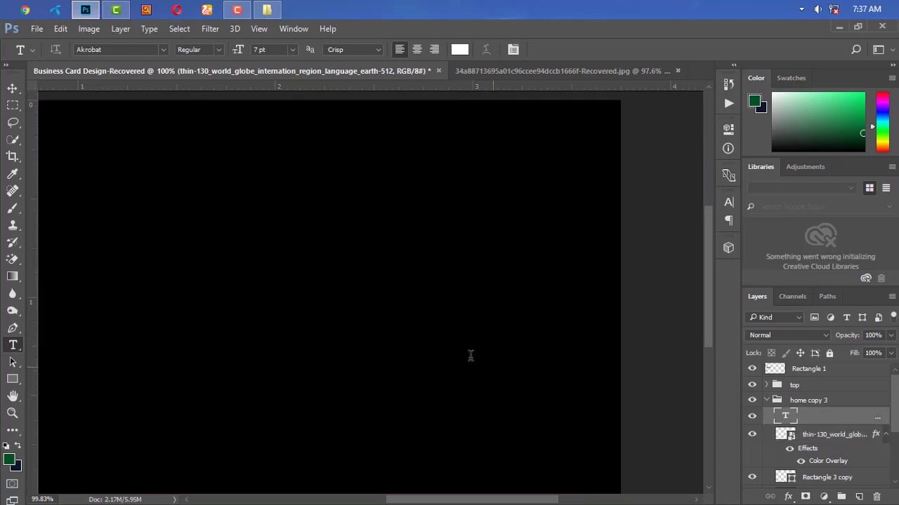
left_click_drag(470, 358, 187, 347)
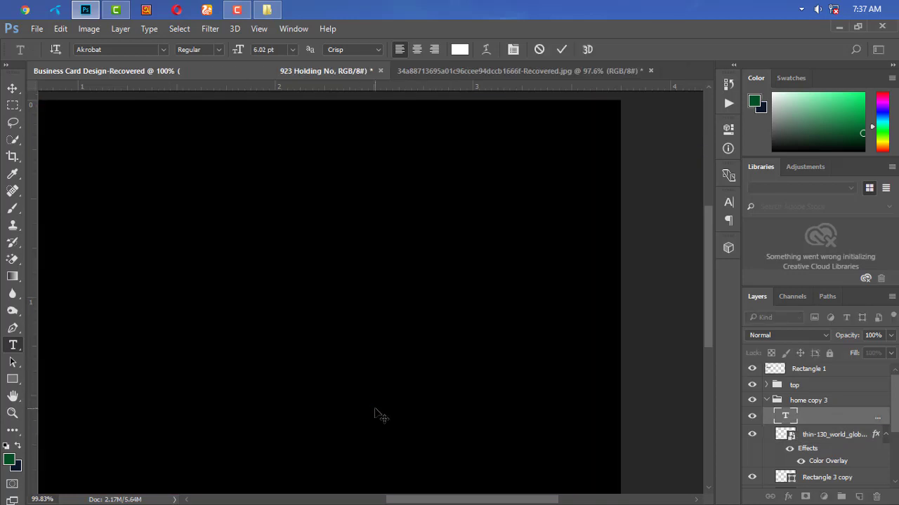
type("www.s")
type("hobuj")
type("grap")
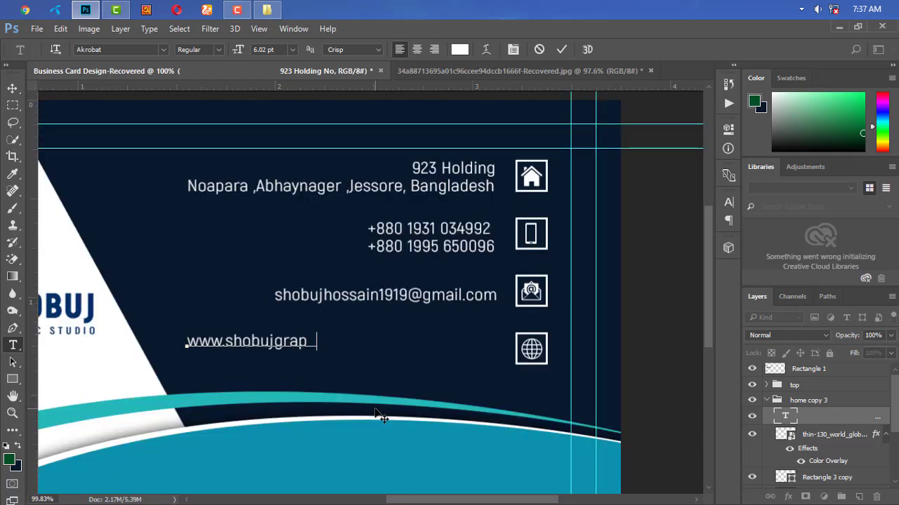
type("hicst")
type("udio")
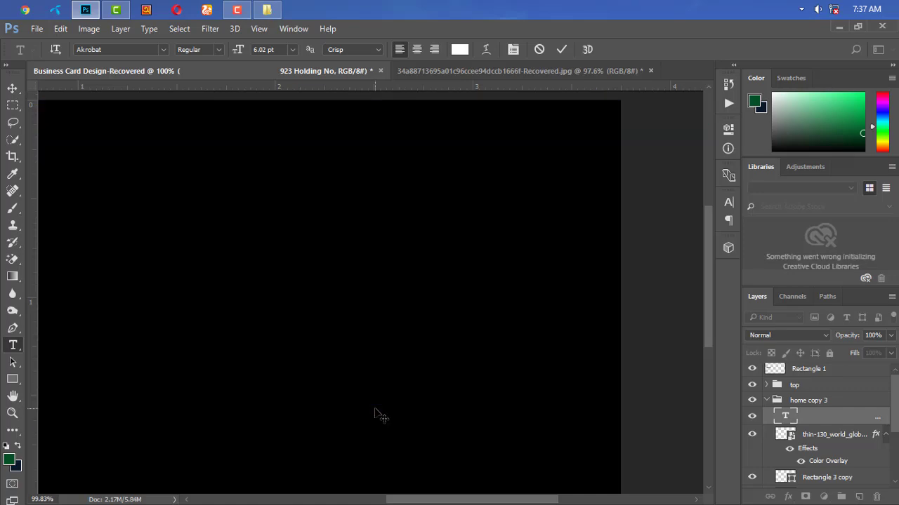
type(".com")
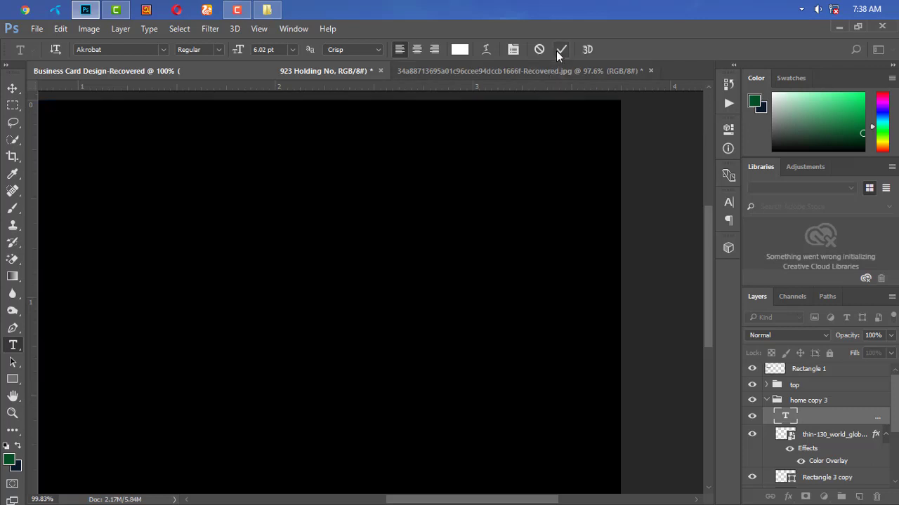
left_click(560, 49)
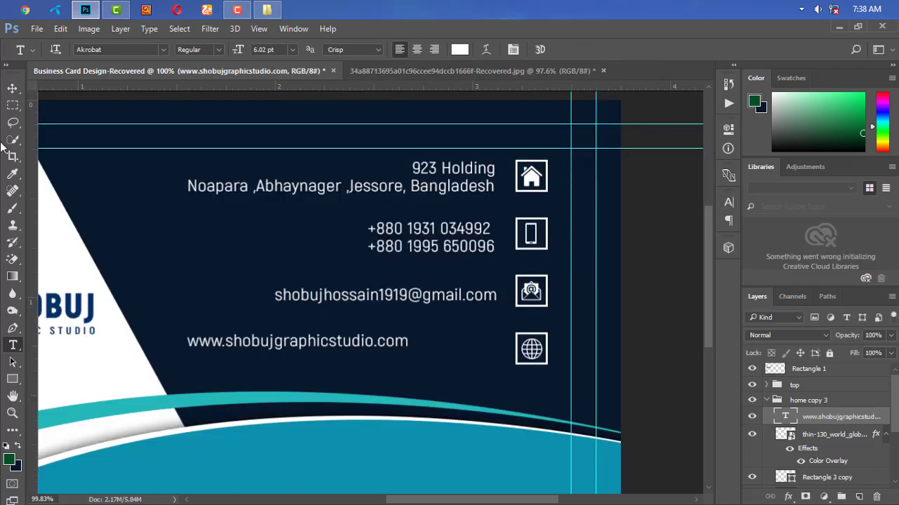
left_click(12, 89)
left_click_drag(344, 351, 431, 358)
key("ctrl+h")
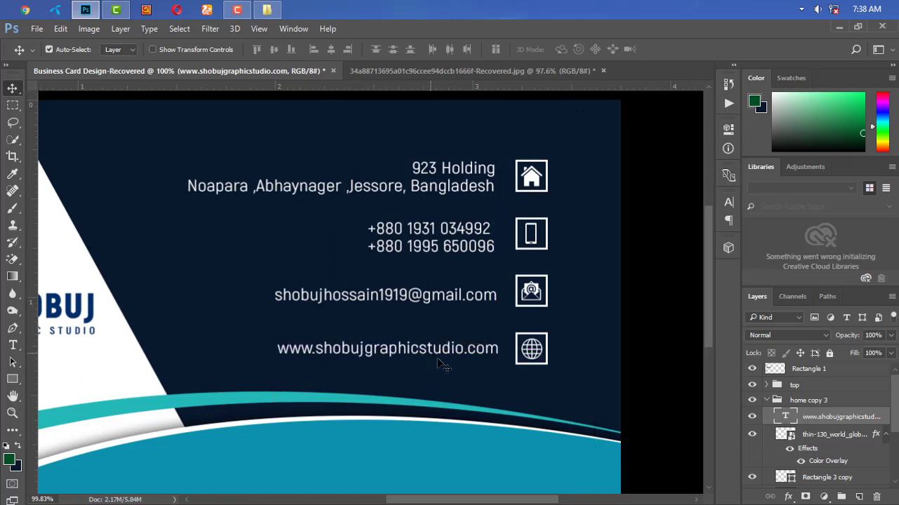
- Place the QR code image, shrink it and position it on the teal wave
key("ctrl+minus")
key("ctrl+h")
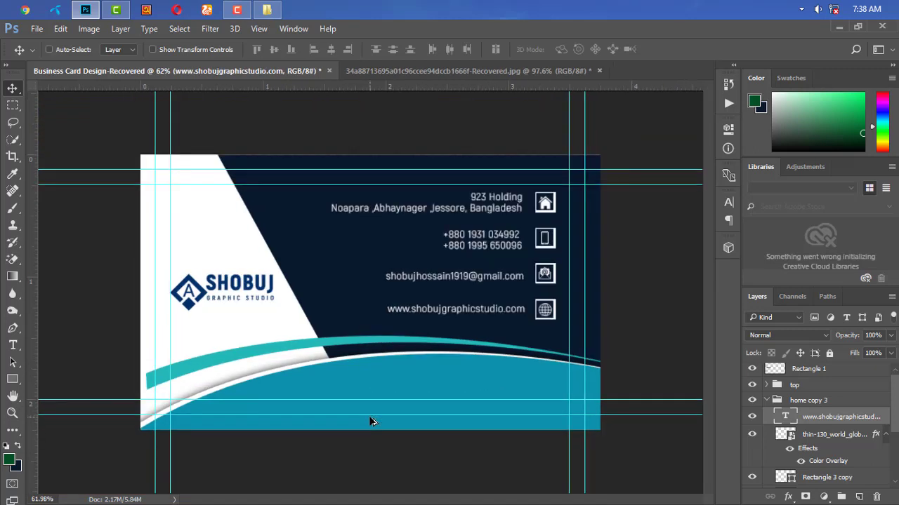
key("ctrl+0")
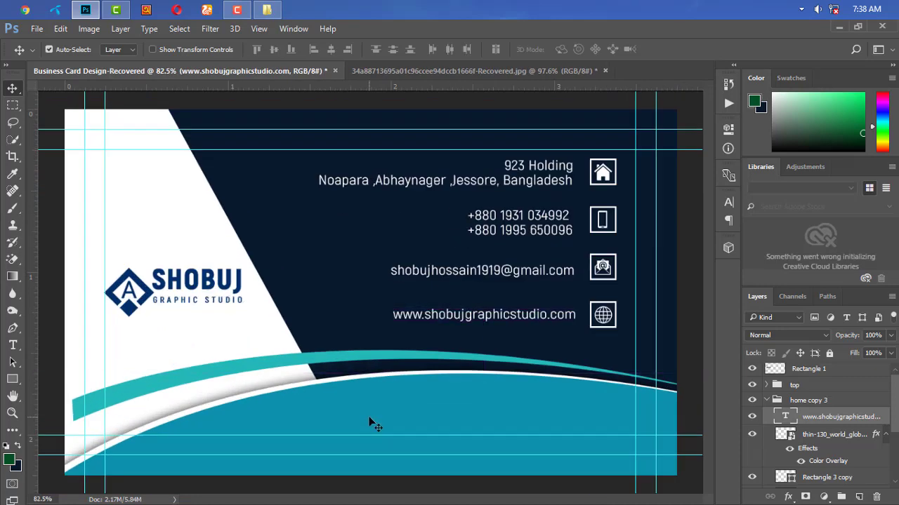
left_click(85, 9)
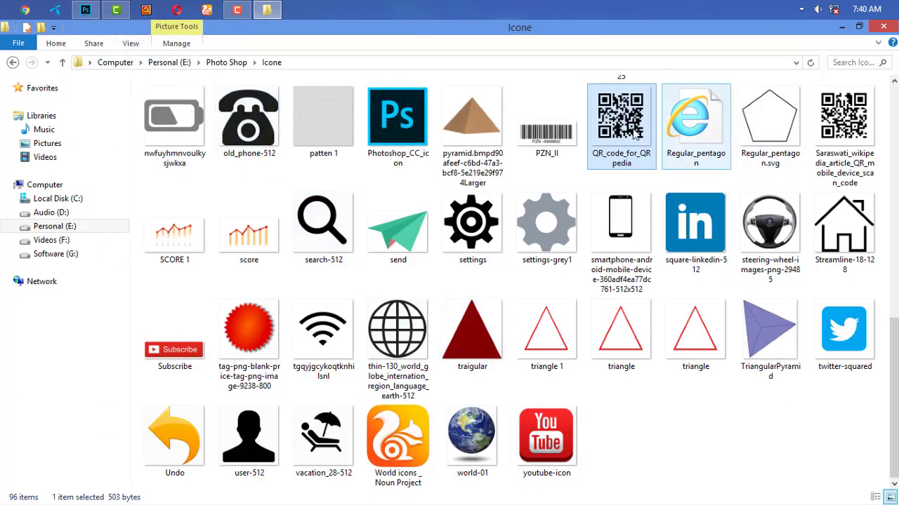
scroll(449, 141, "up", 2)
left_click(86, 9)
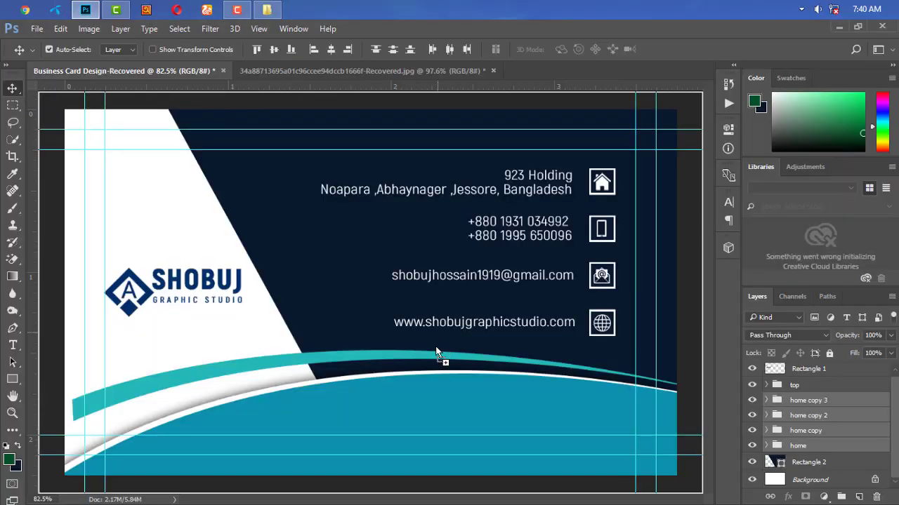
left_click_drag(435, 351, 436, 353)
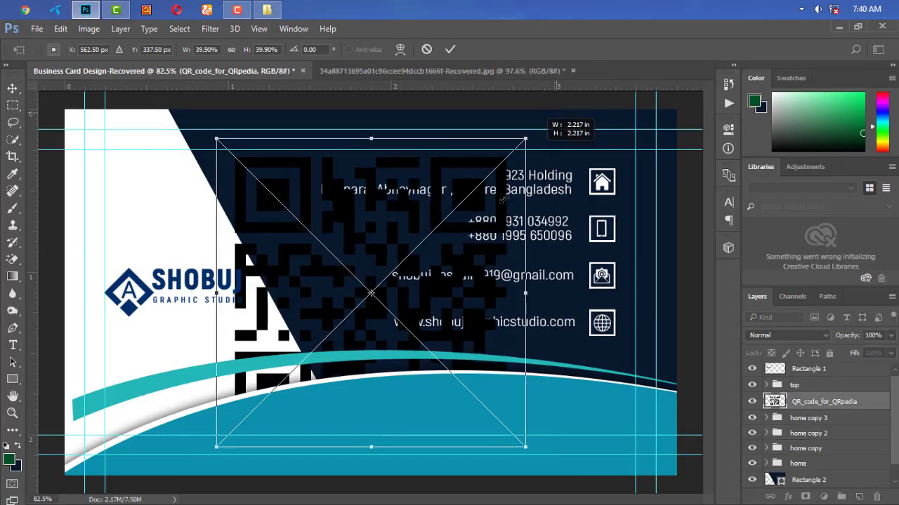
left_click_drag(554, 111, 400, 264)
left_click_drag(385, 297, 435, 420)
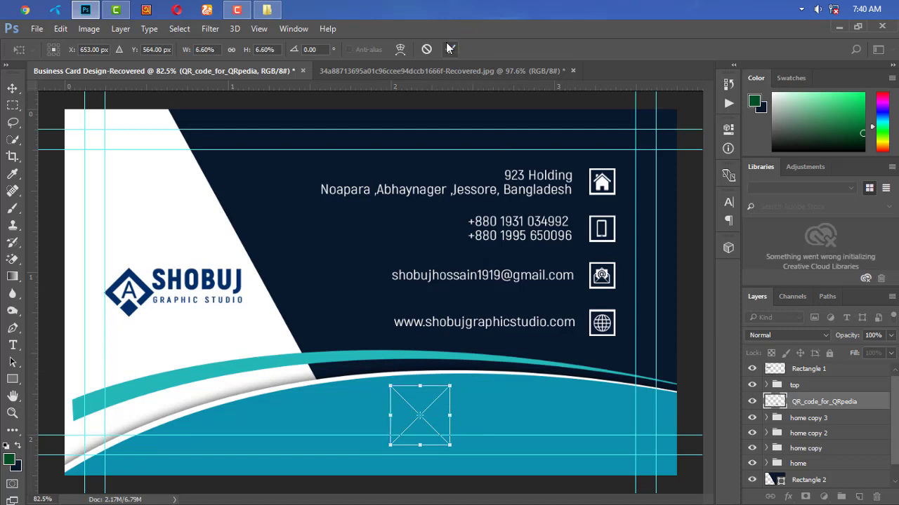
left_click(450, 48)
- Move the QR code layer to the top and enlarge it to 8.28% with Free Transform
left_click_drag(863, 407, 833, 370)
left_click(428, 420)
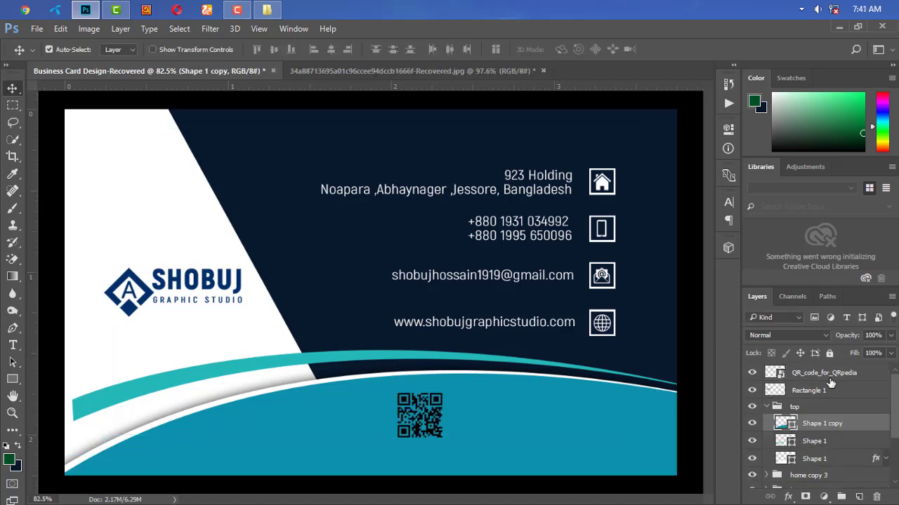
key("ctrl+z")
left_click(61, 29)
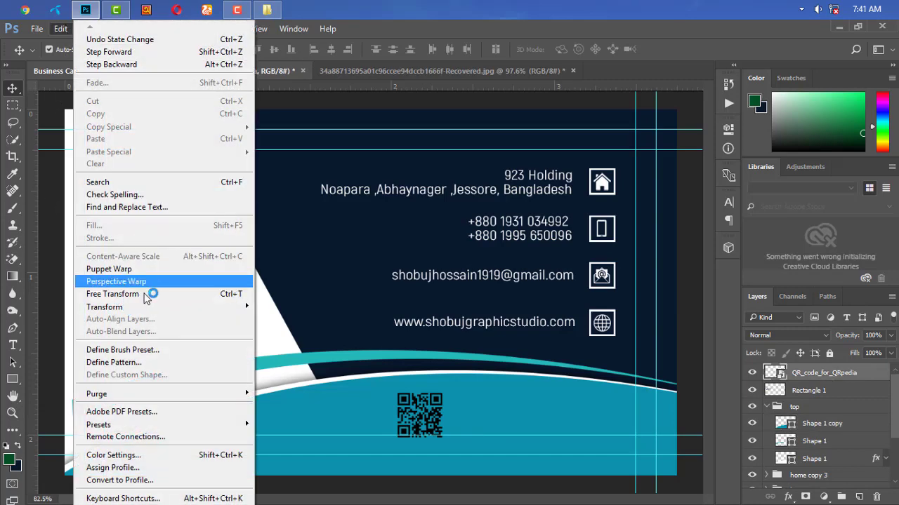
left_click(139, 294)
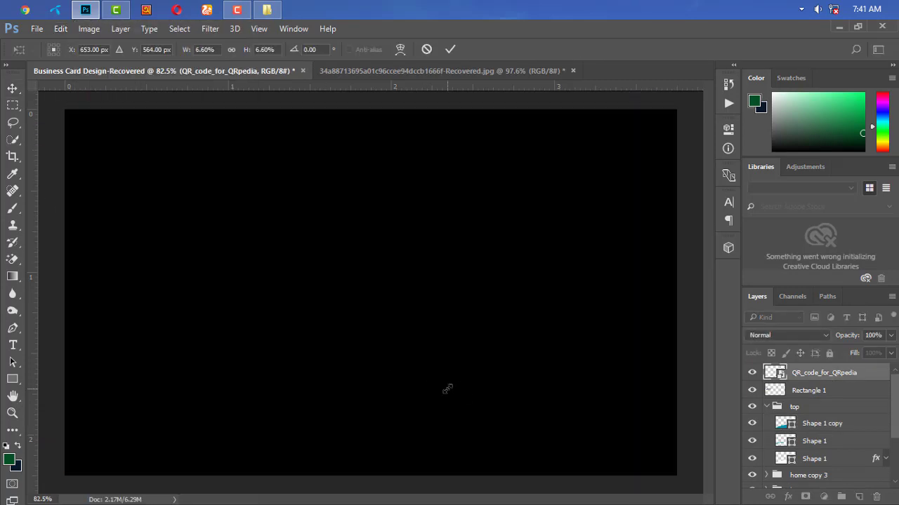
left_click_drag(447, 389, 482, 372)
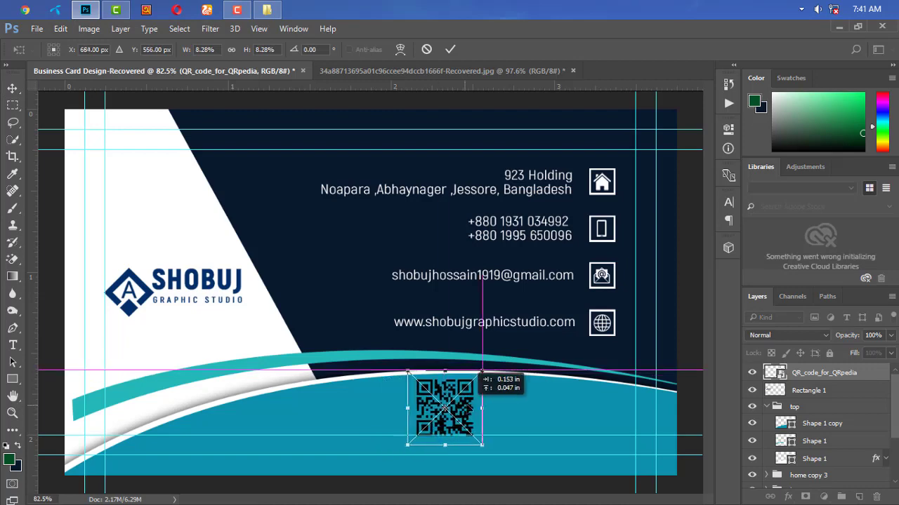
key("Return")
scroll(555, 388, "down", 1)
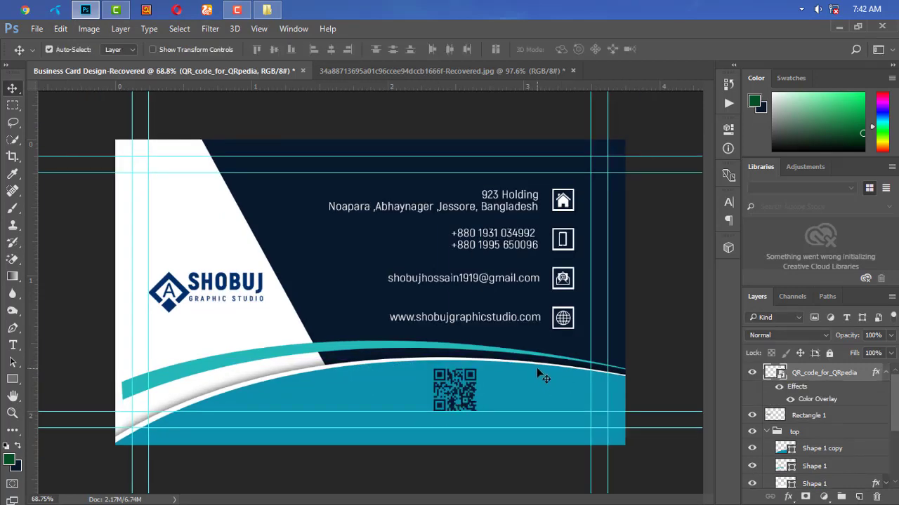
scroll(537, 371, "down", 1)
- Stamp the SHOBUJ front design into the mockup's Front smart object, align it and save
left_click(608, 78)
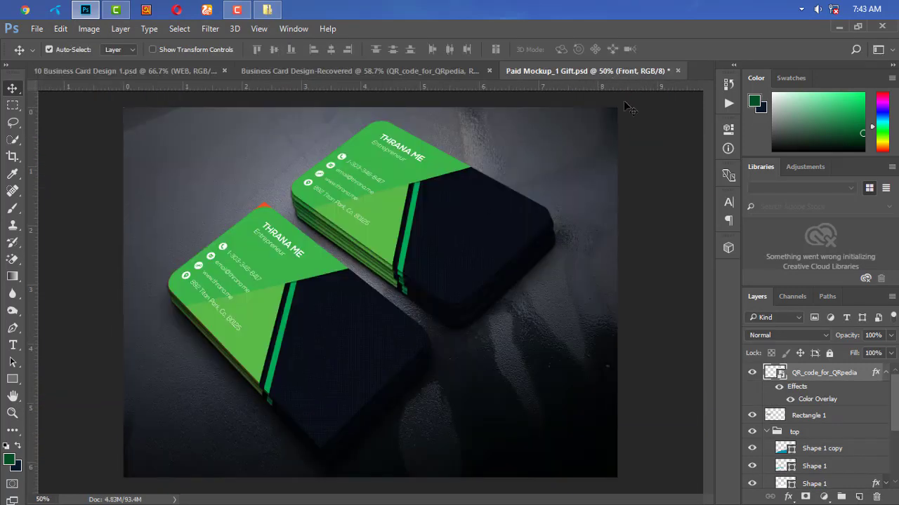
double_click(780, 414)
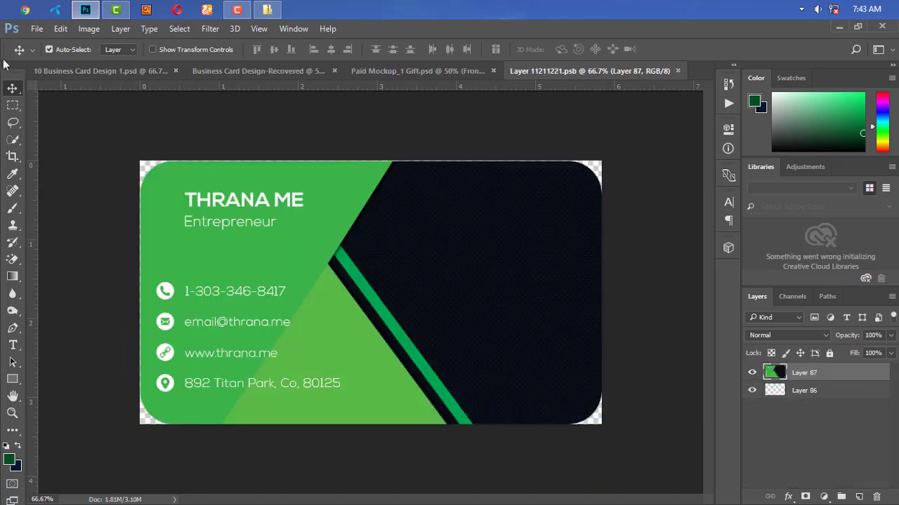
left_click(105, 70)
key("ctrl+alt+shift+e")
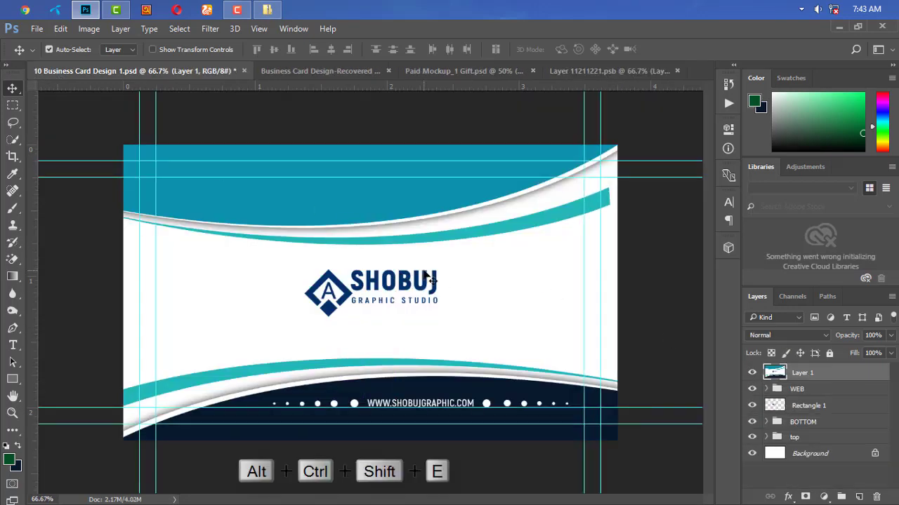
mouse_move(297, 291)
left_mouse_down()
mouse_move(574, 77)
mouse_move(341, 263)
left_mouse_up()
mouse_move(436, 249)
left_mouse_down()
mouse_move(399, 280)
mouse_move(390, 271)
left_mouse_up()
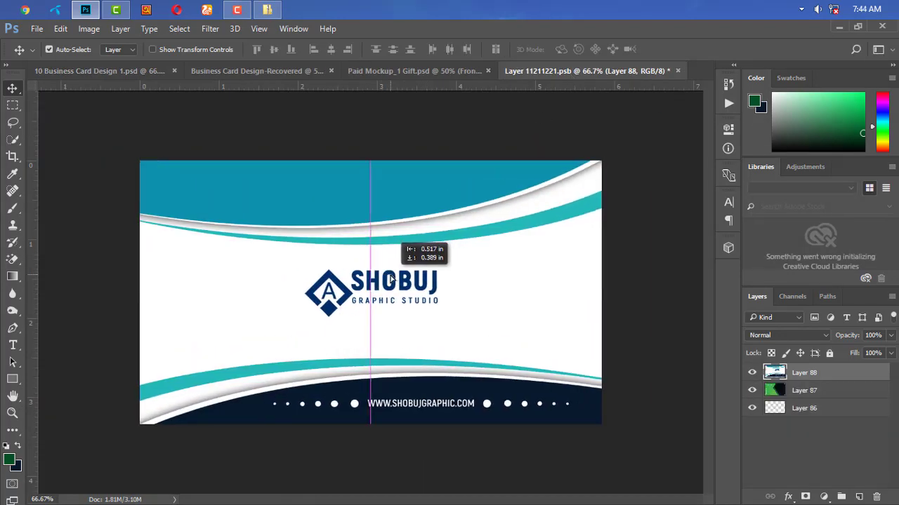
left_click(678, 70)
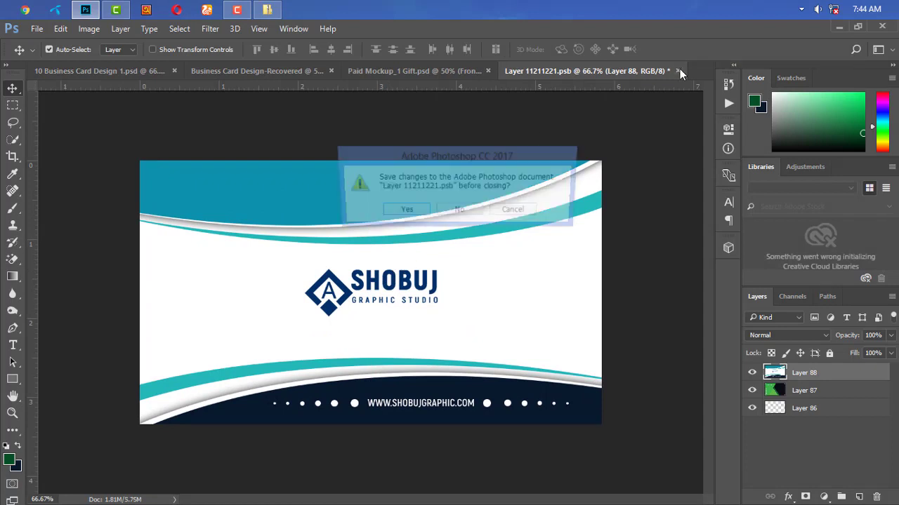
left_click(405, 212)
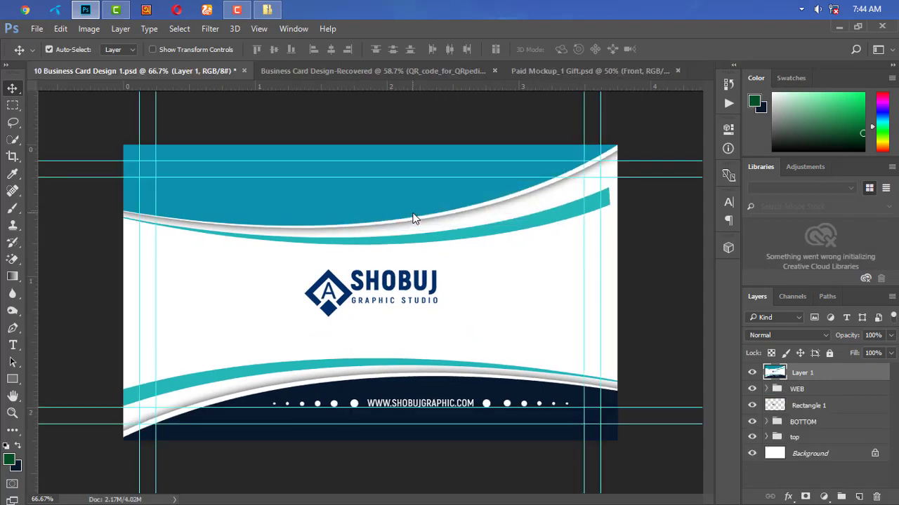
left_click(544, 70)
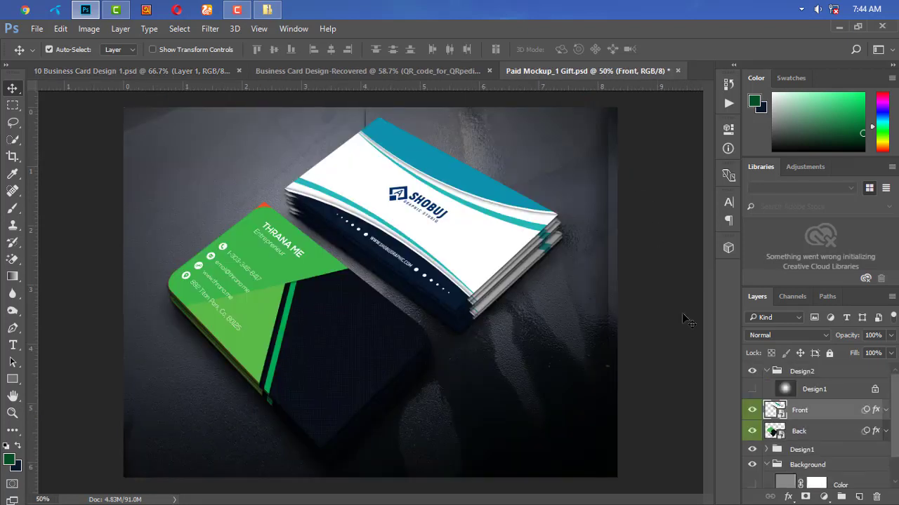
- Stamp the SHOBUJ back design into the mockup's Back smart object, align it and save
double_click(779, 435)
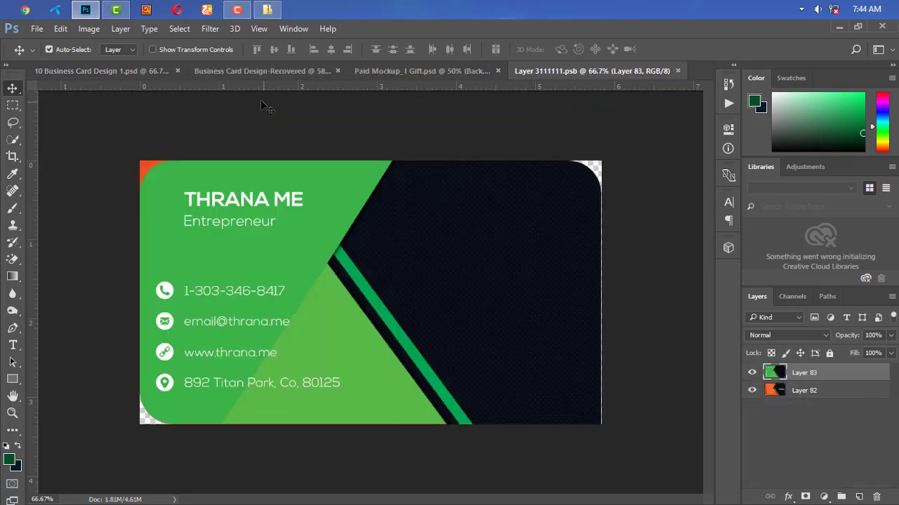
left_click(263, 71)
key("ctrl+alt+shift+e")
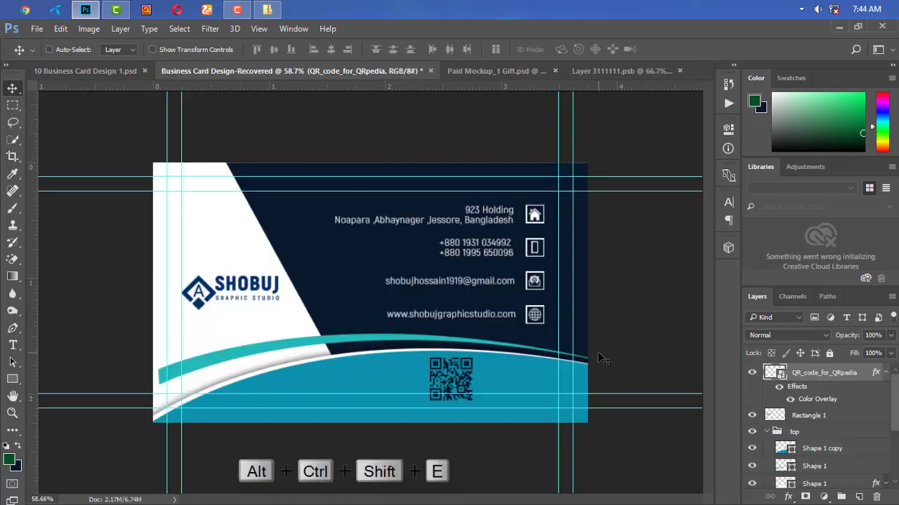
mouse_move(337, 286)
left_mouse_down()
mouse_move(597, 79)
mouse_move(354, 257)
left_mouse_up()
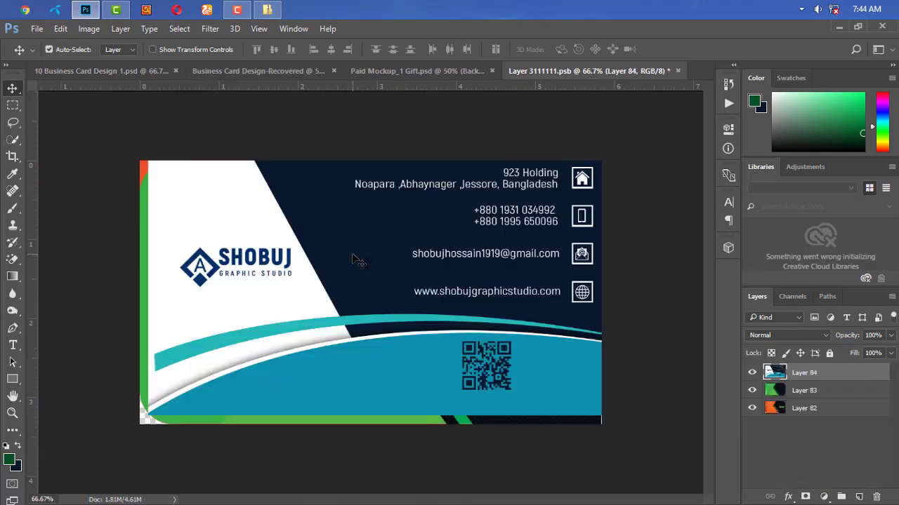
mouse_move(407, 275)
left_mouse_down()
mouse_move(372, 300)
mouse_move(380, 301)
left_mouse_up()
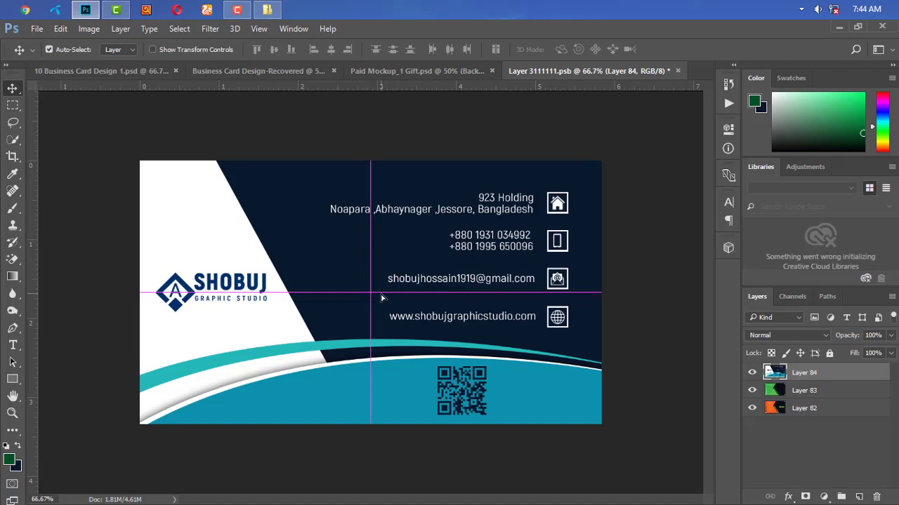
left_click(679, 72)
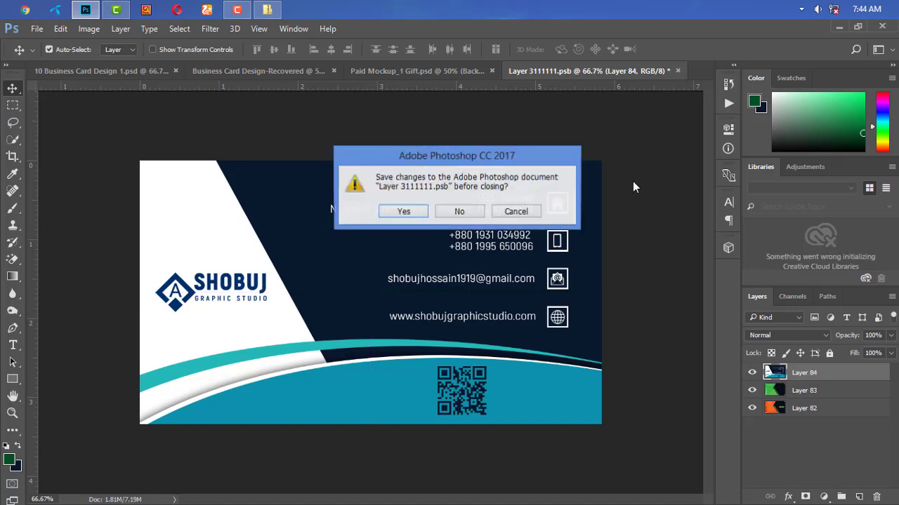
left_click(405, 211)
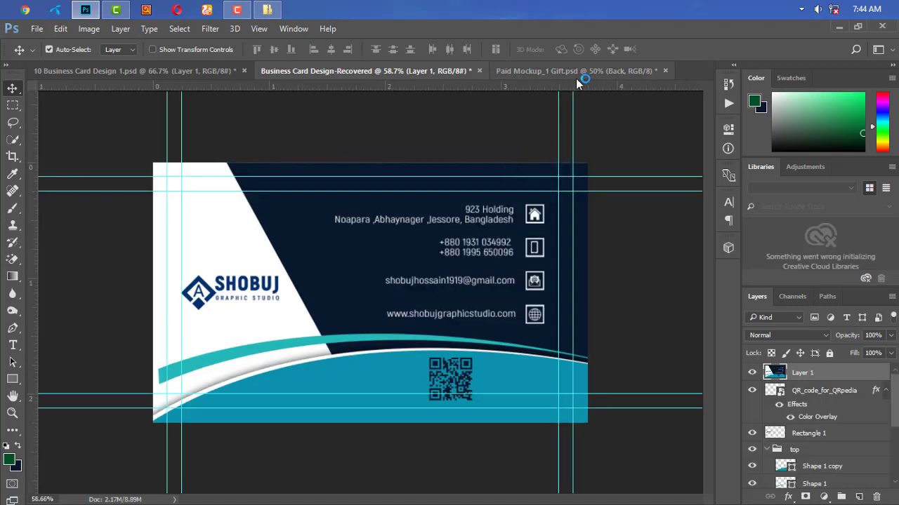
left_click(575, 70)
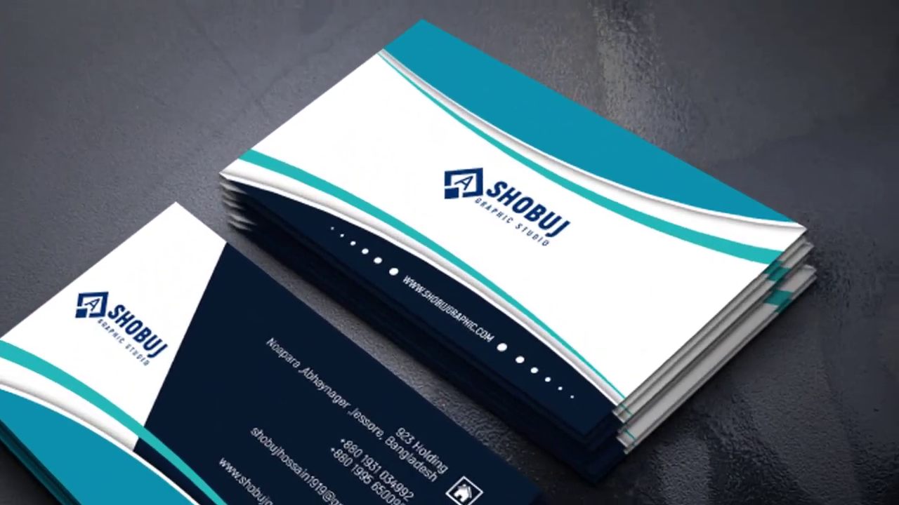